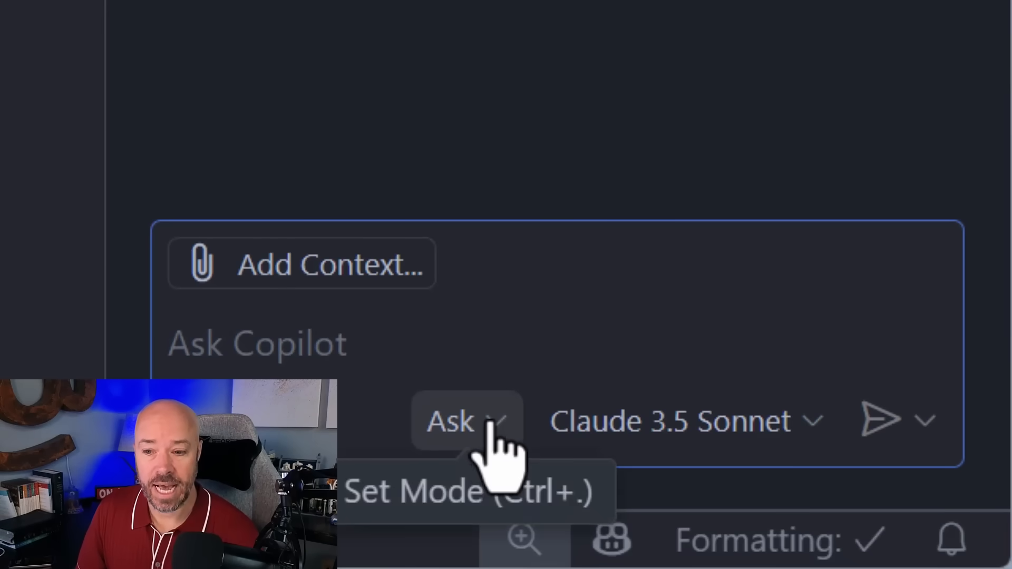
Step: Show the Copilot chat mode choices: Ask, Edit and Agent
click(490, 427)
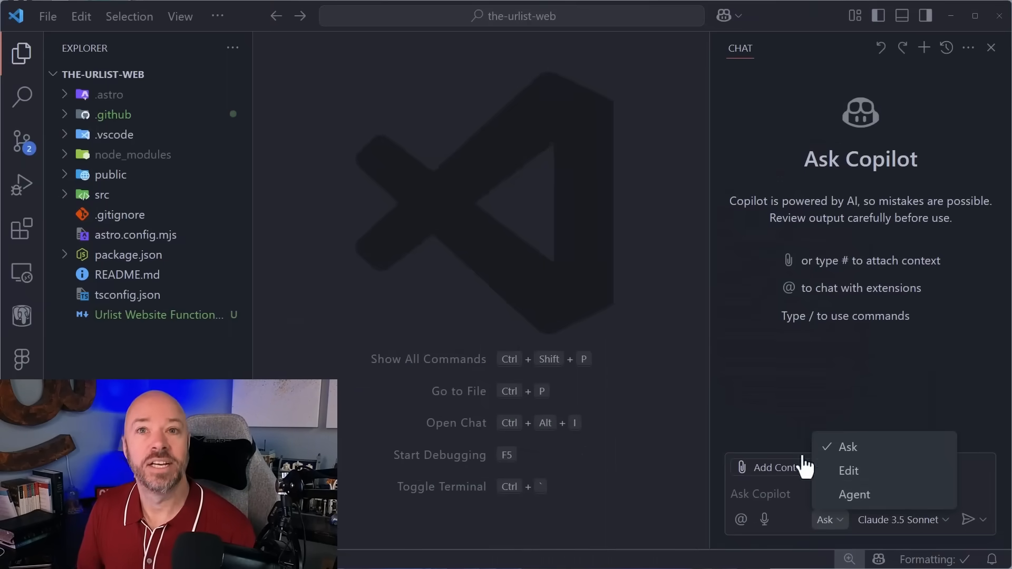
Step: Reach the user settings from the command search and filter them for 'agent'
click(595, 319)
key(ctrl+shift+p)
text(user settin)
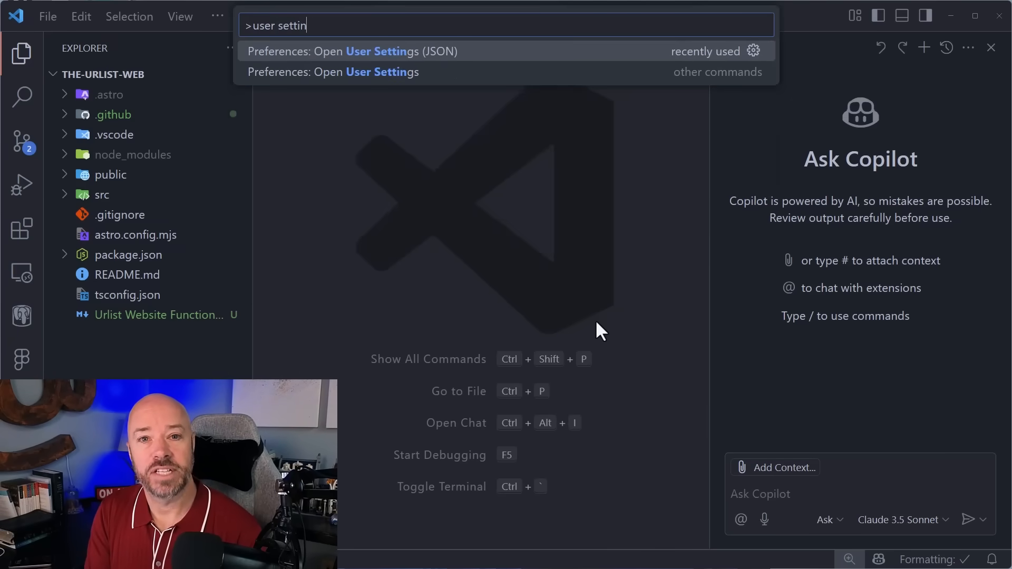
text(gs)
key(Down)
key(Return)
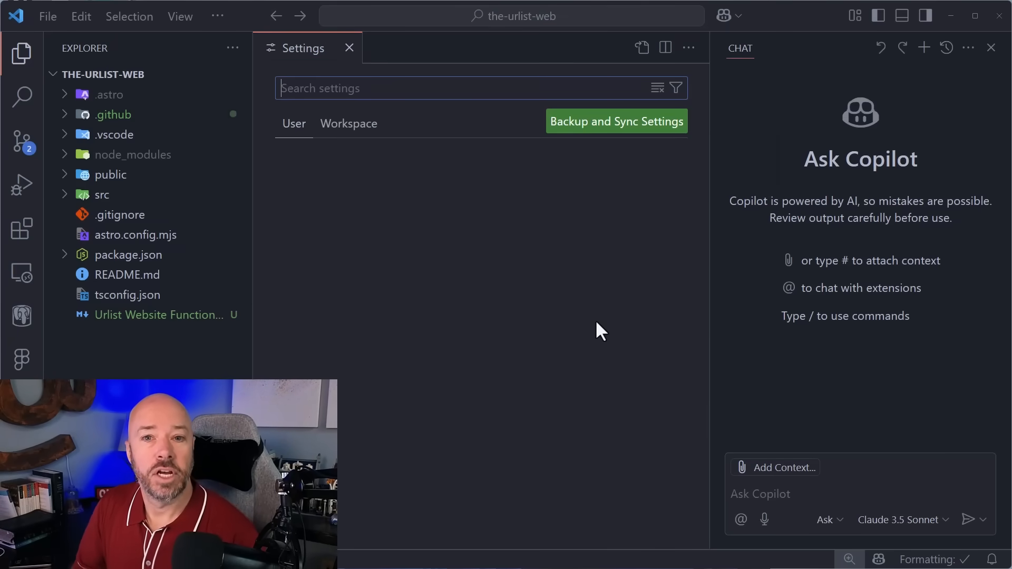
text(agewnt)
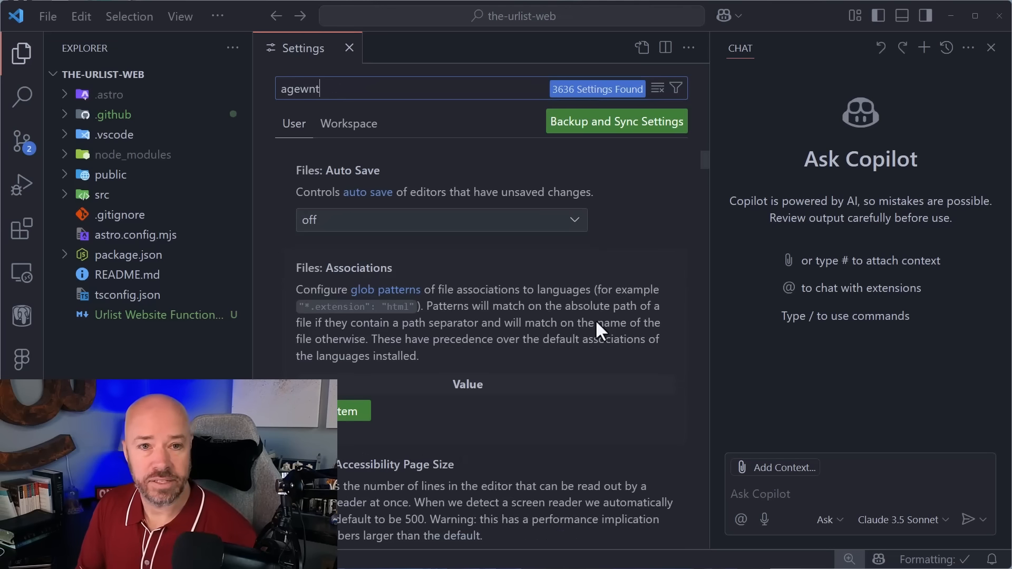
key(BackSpace)
key(BackSpace)
key(BackSpace)
text(nt)
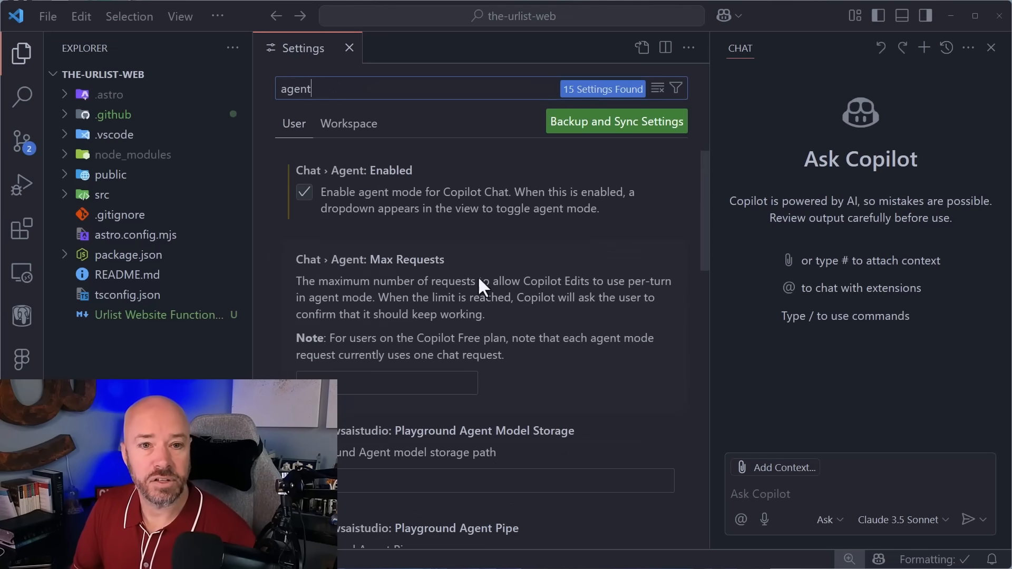
Step: Confirm Chat › Agent: Enabled is ticked, check the mode list, and close Settings
click(309, 206)
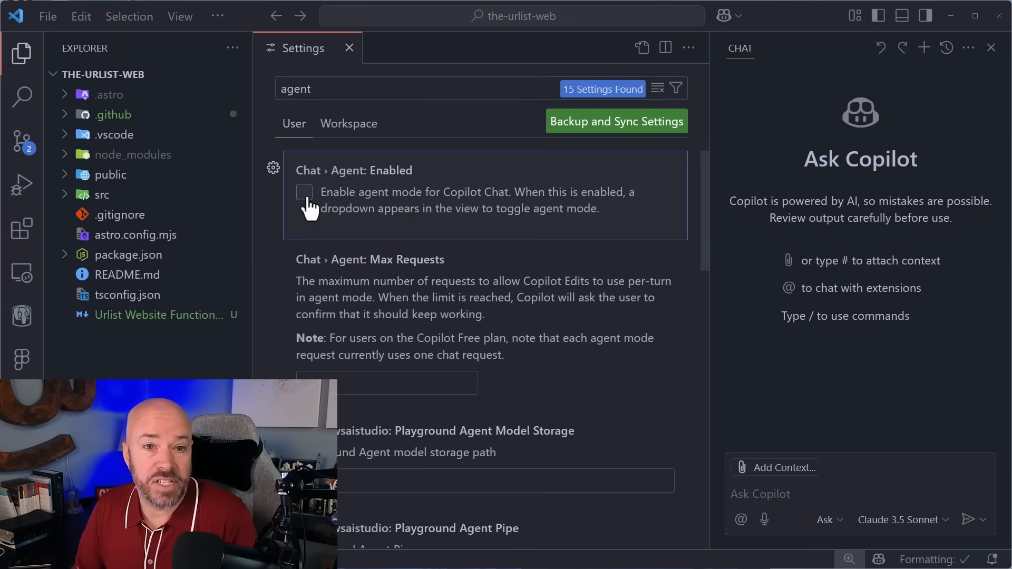
click(305, 192)
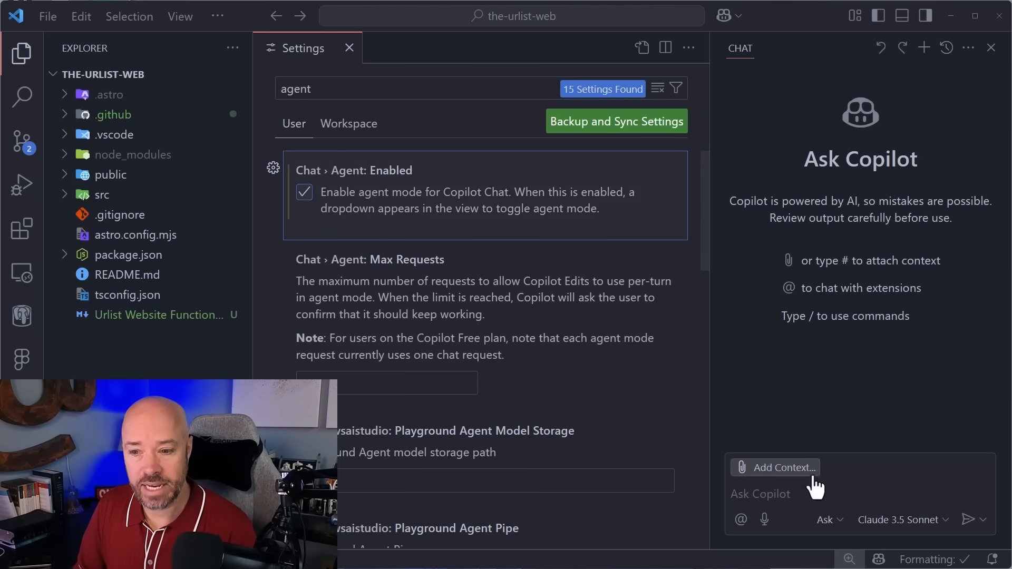
click(829, 520)
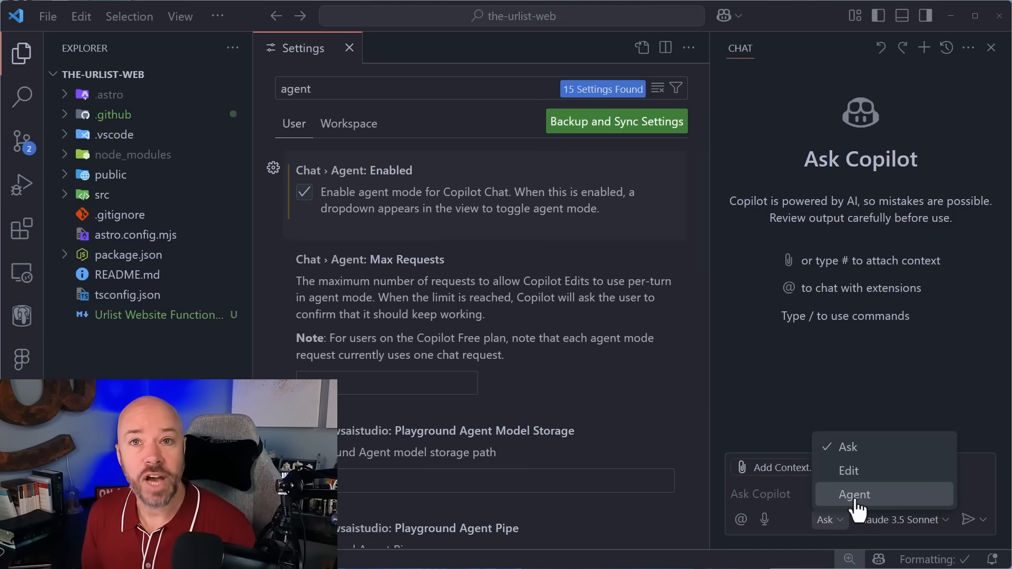
key(Escape)
key(ctrl+w)
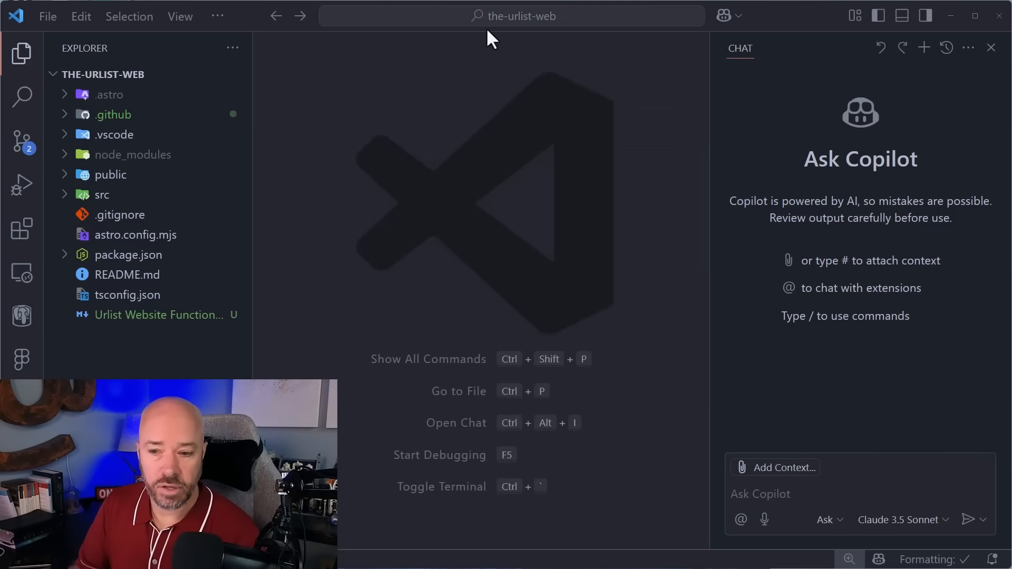
Step: Ask Copilot in Ask mode to 'install tailwind css in this project'
click(863, 487)
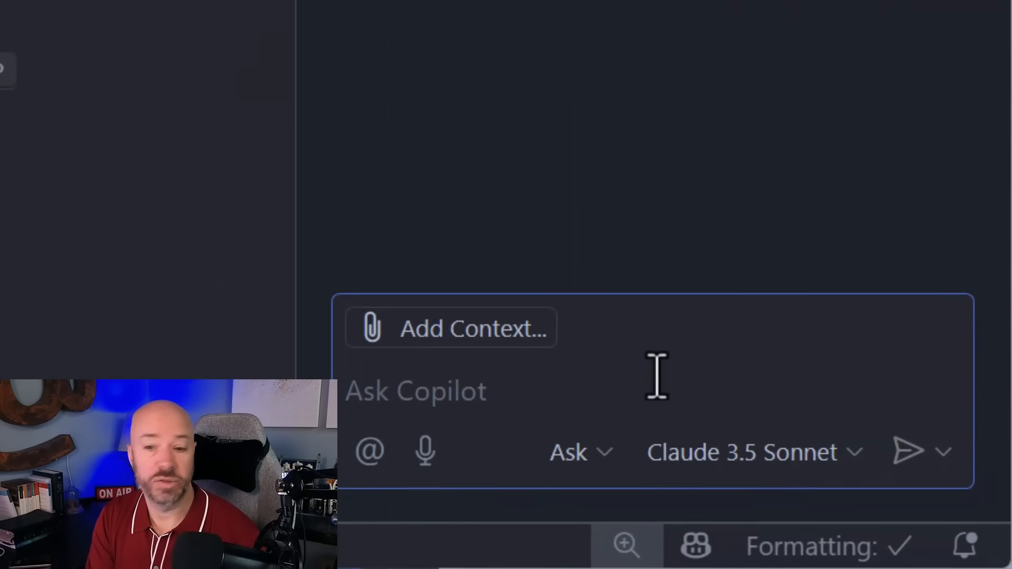
text(install tailwind css in this project)
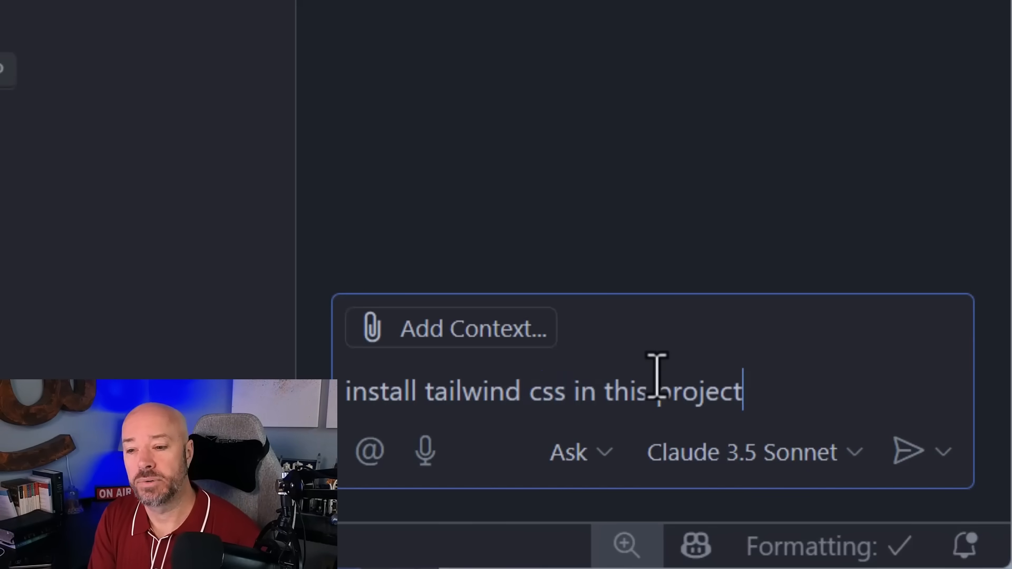
key(Return)
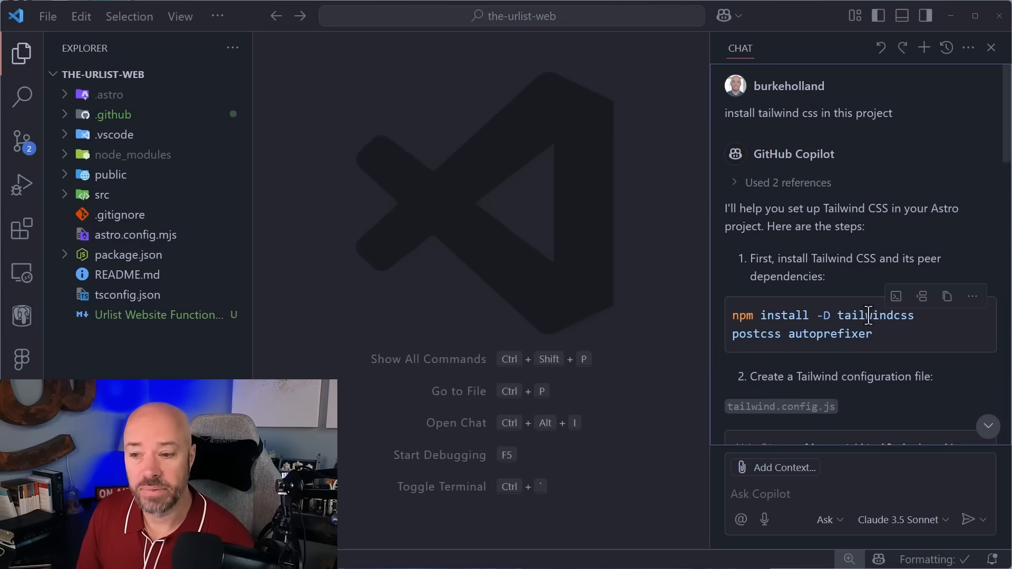
Step: Switch Copilot to Edit mode in a new session and resend the Tailwind install prompt
click(829, 520)
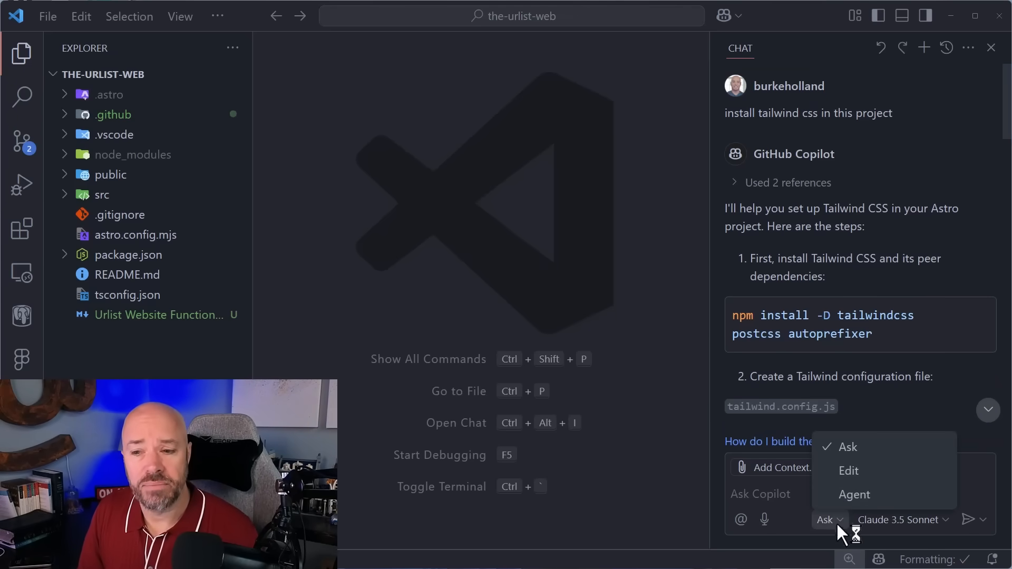
click(856, 491)
click(576, 287)
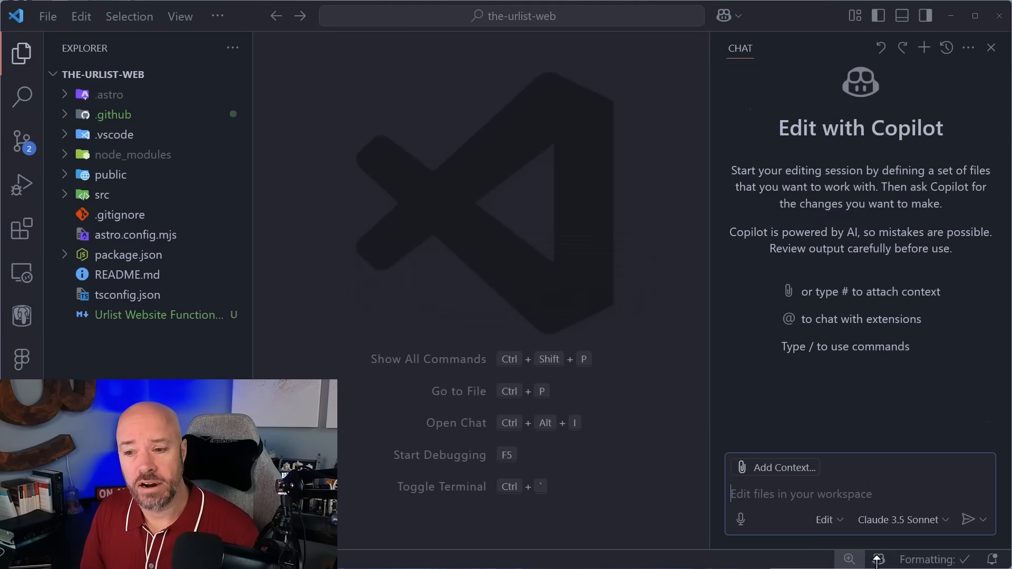
text(install tailwind css in this project)
key(Return)
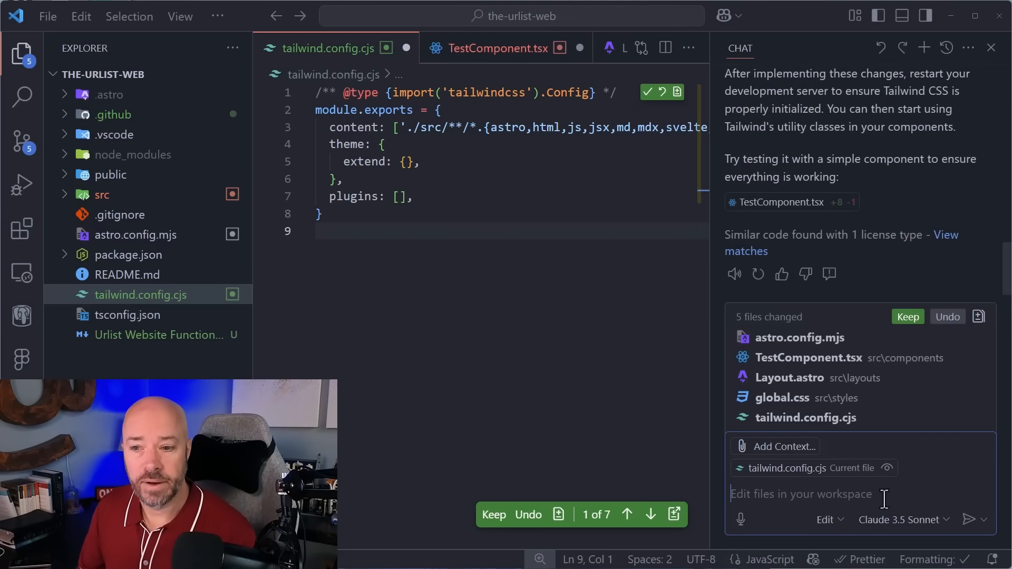
Step: Switch to Agent mode, undo the Edit-mode changes, and resend the Tailwind install request
click(830, 519)
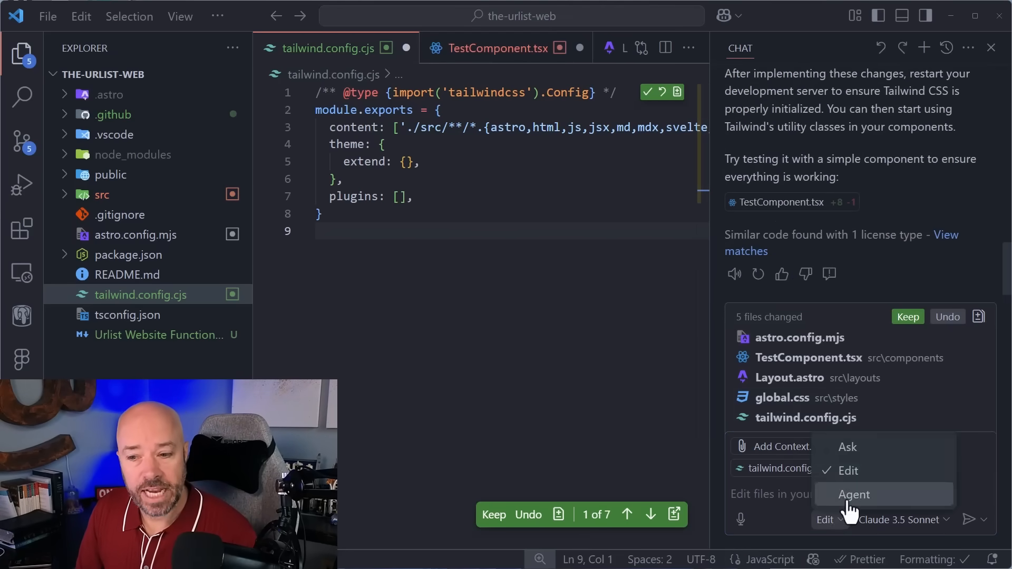
click(847, 494)
click(563, 287)
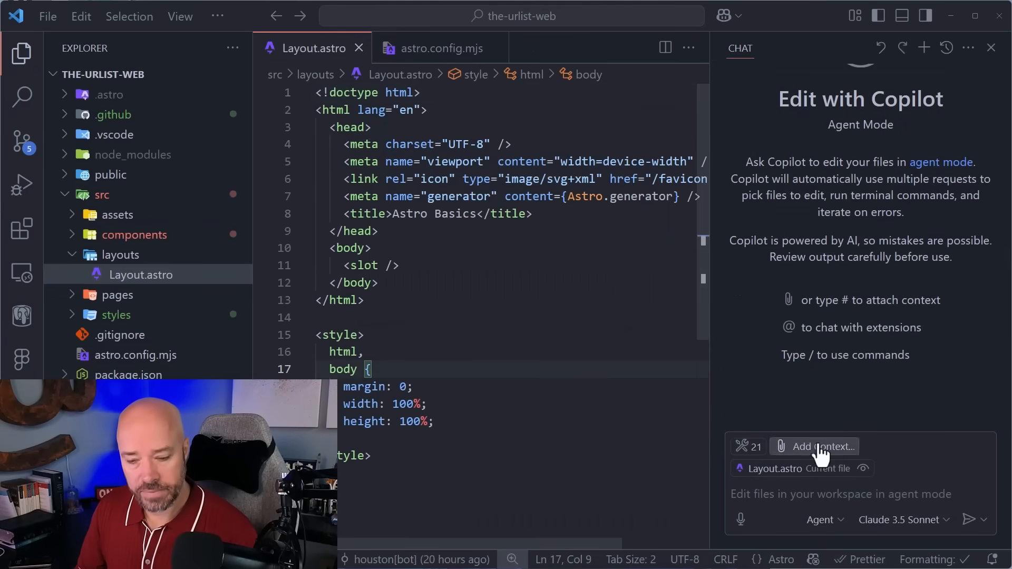
key(ctrl+w)
key(ctrl+w)
text(install tailwind css in this project)
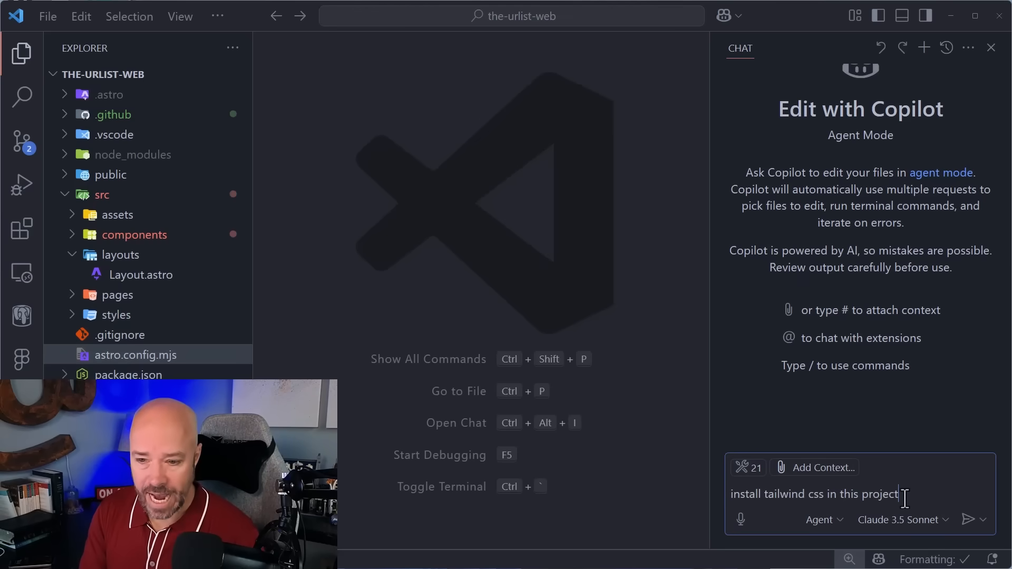
key(Return)
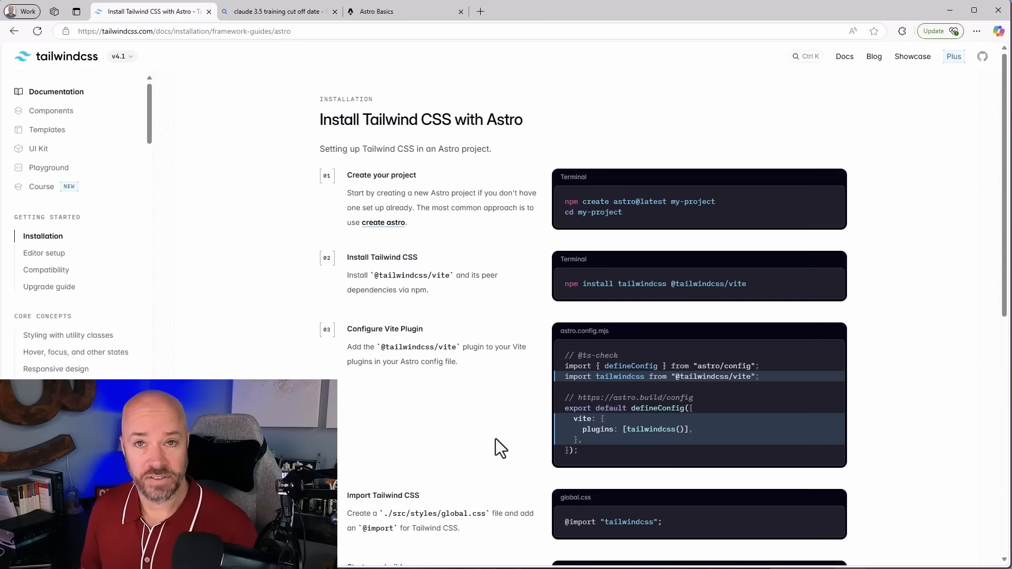
scroll(496, 439, down, 10)
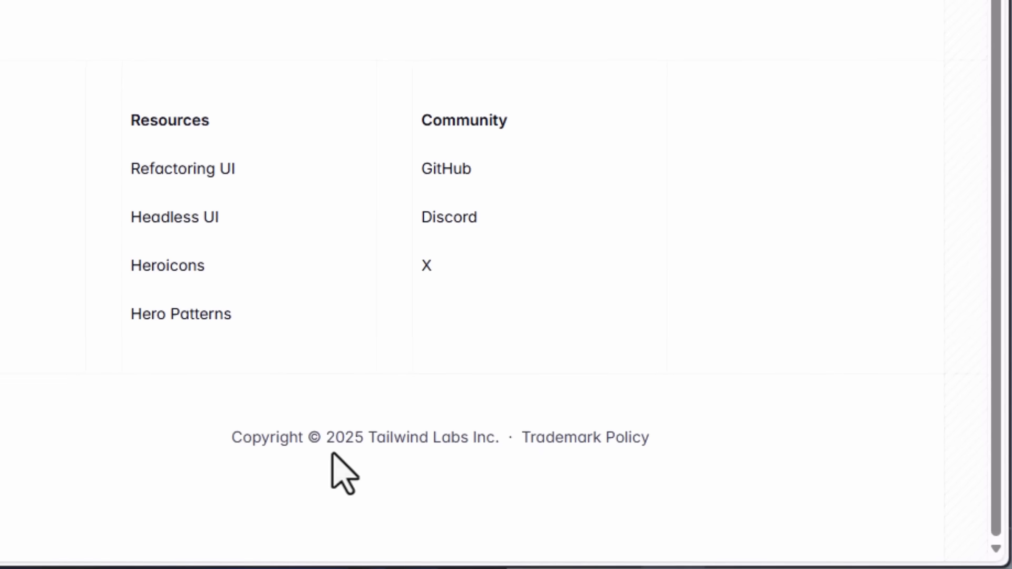
Step: Skim the Tailwind Astro guide footer in Edge, then return to Visual Studio Code
double_click(345, 438)
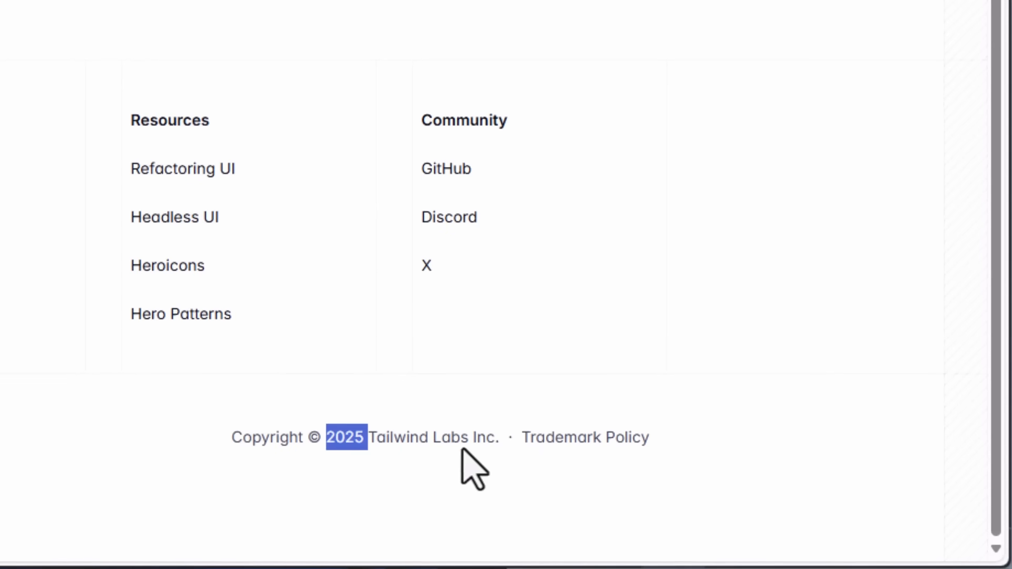
click(901, 238)
scroll(703, 179, up, 10)
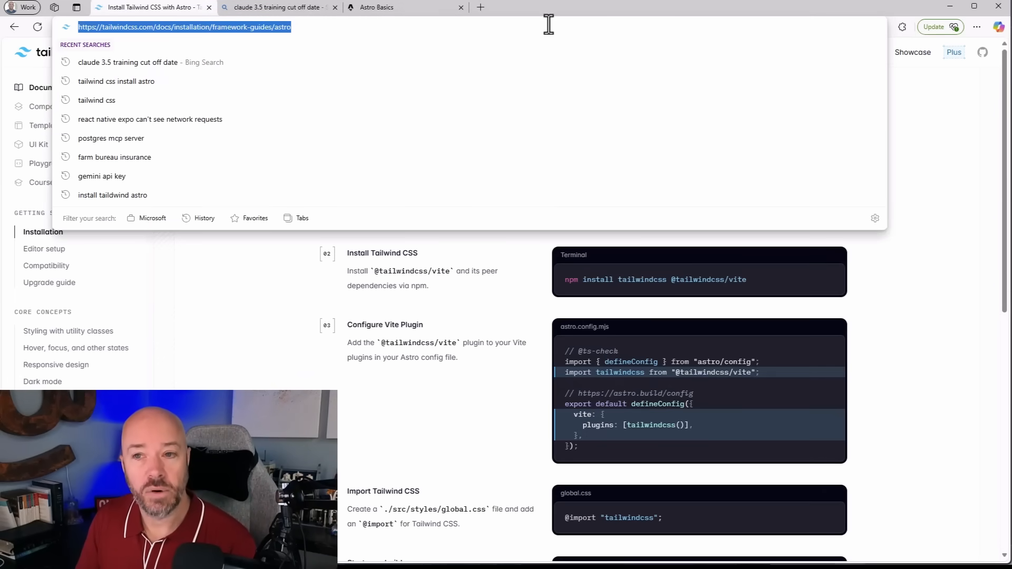
key(alt+Tab)
key(Tab)
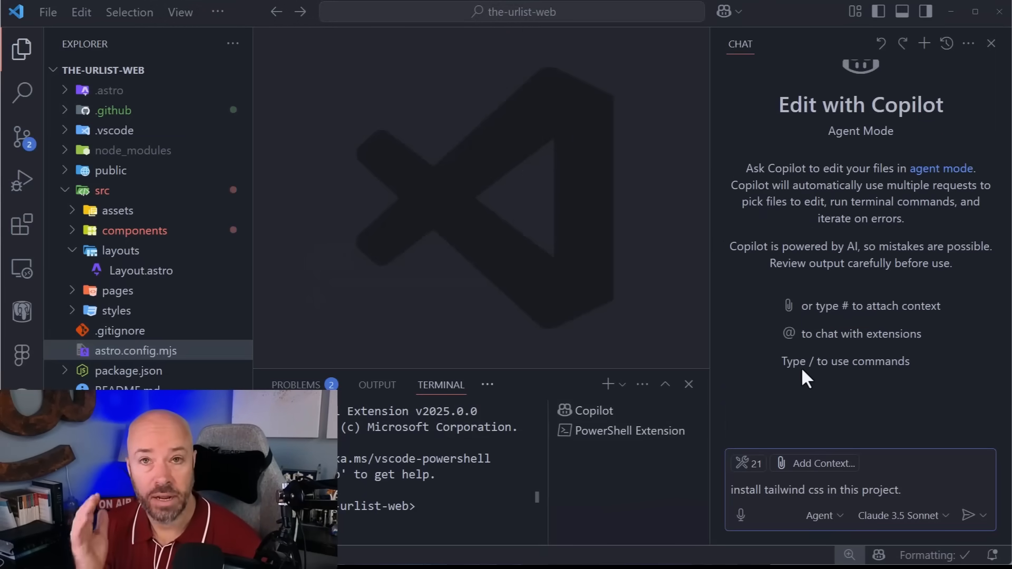
text(#fetch)
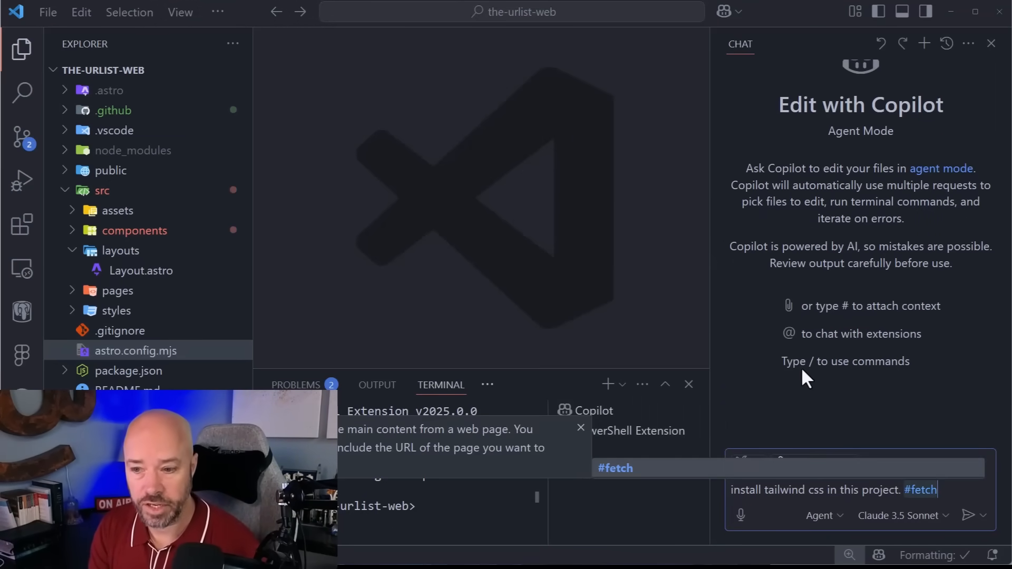
Step: Send the agent the install request with #fetch and the pasted Tailwind Astro guide URL
key(ctrl+BackSpace)
text(#)
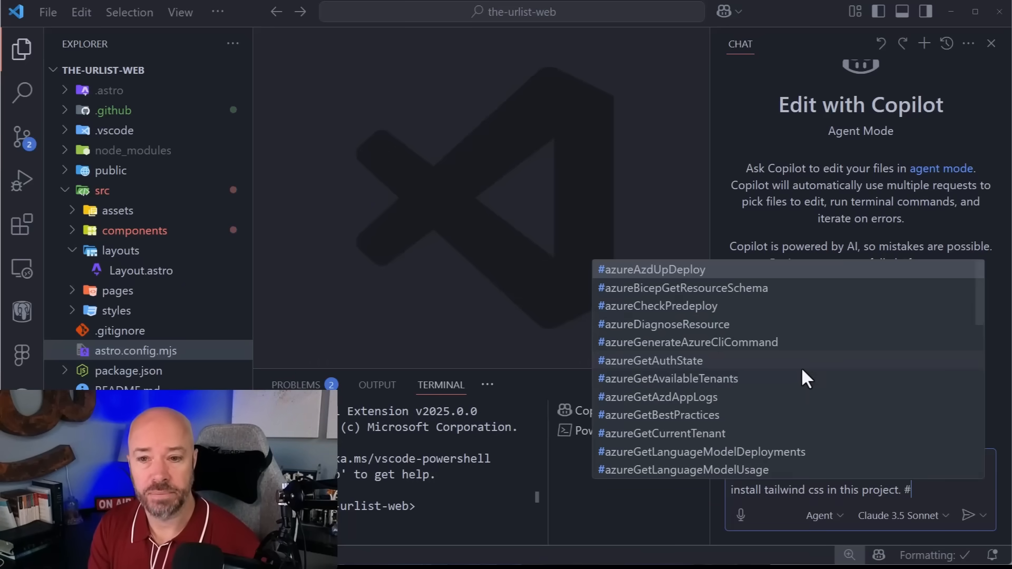
text(fetch)
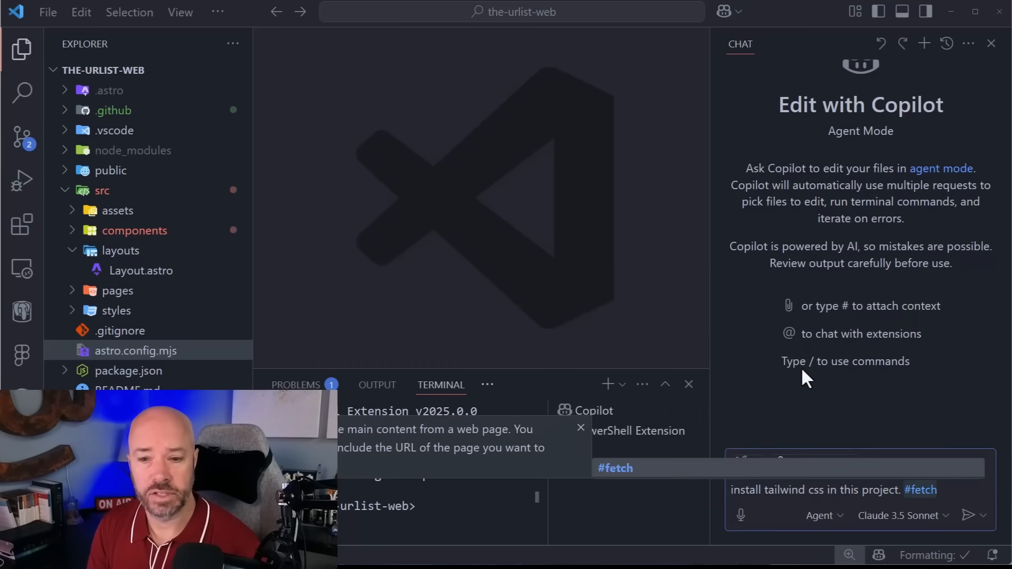
key(Tab)
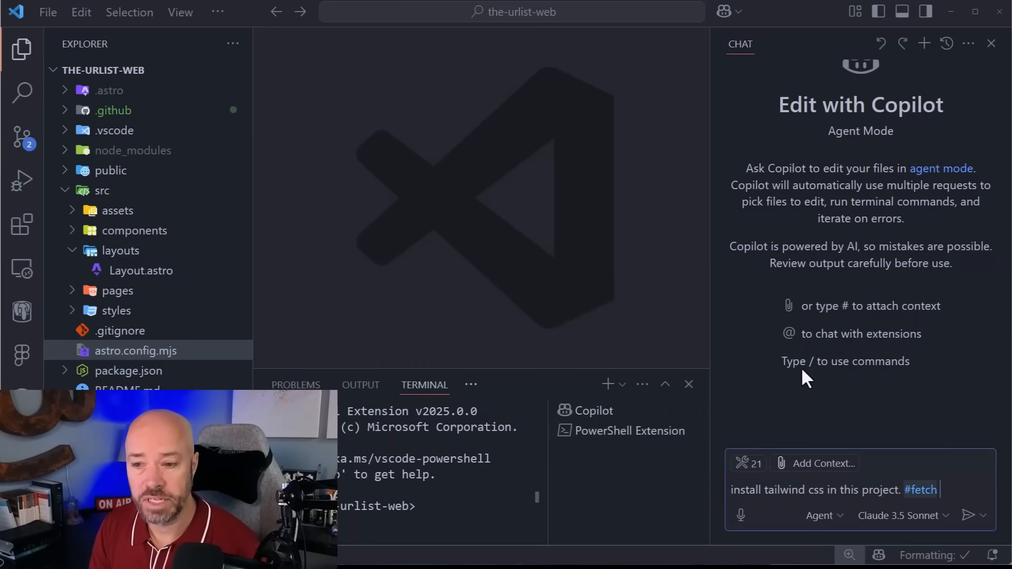
text(https://tailwindcss.com/docs/installation/framework-guides/astro)
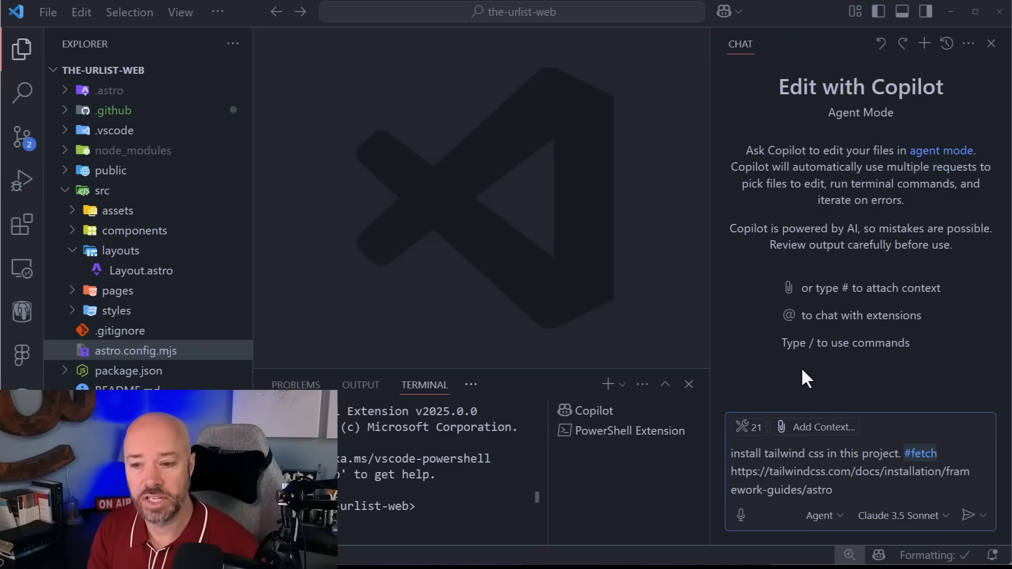
text(Foll)
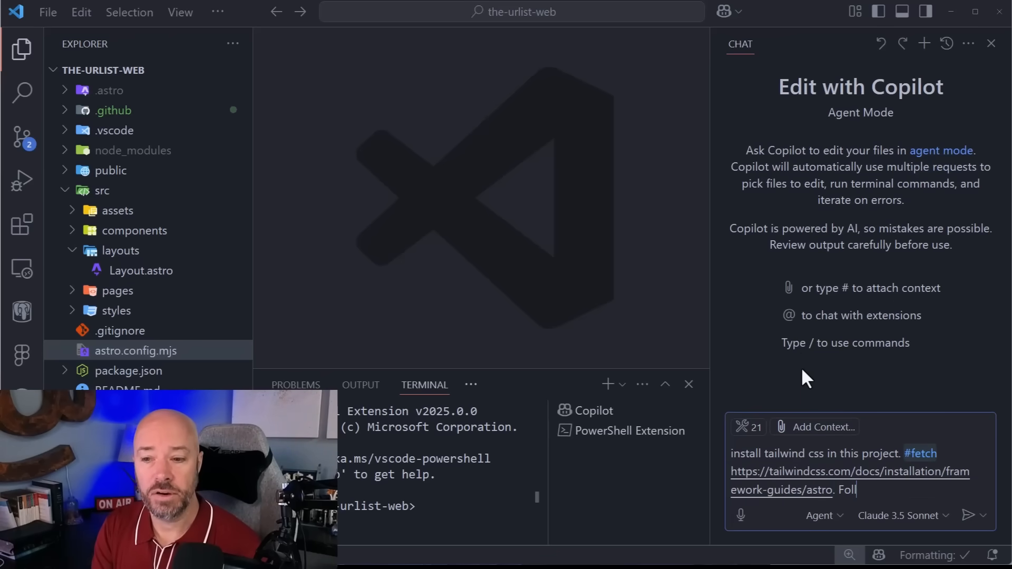
text(ow the instructions e)
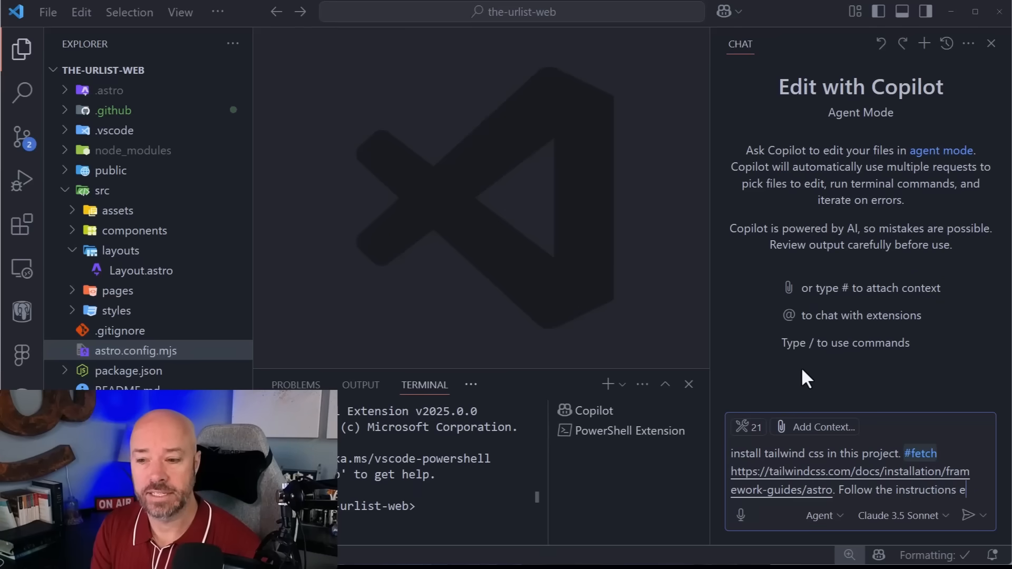
text(xactly.)
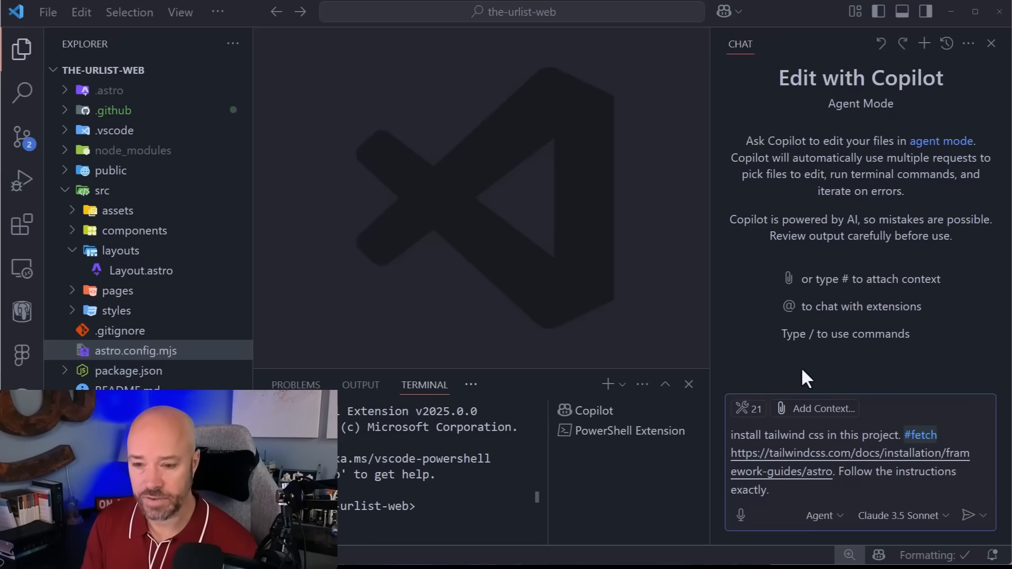
key(Return)
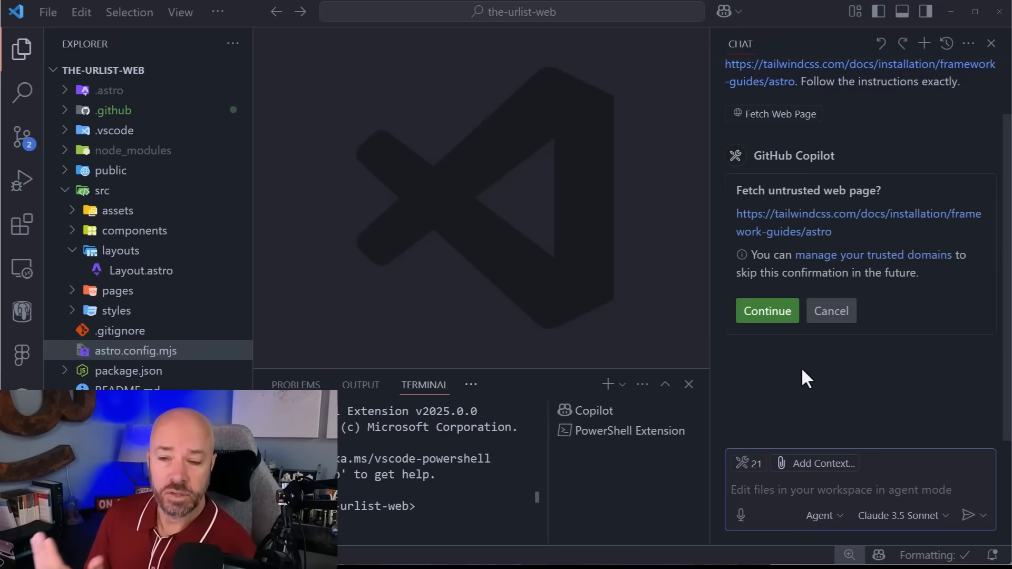
Step: Allow Copilot to fetch the untrusted Tailwind Astro guide page
click(767, 311)
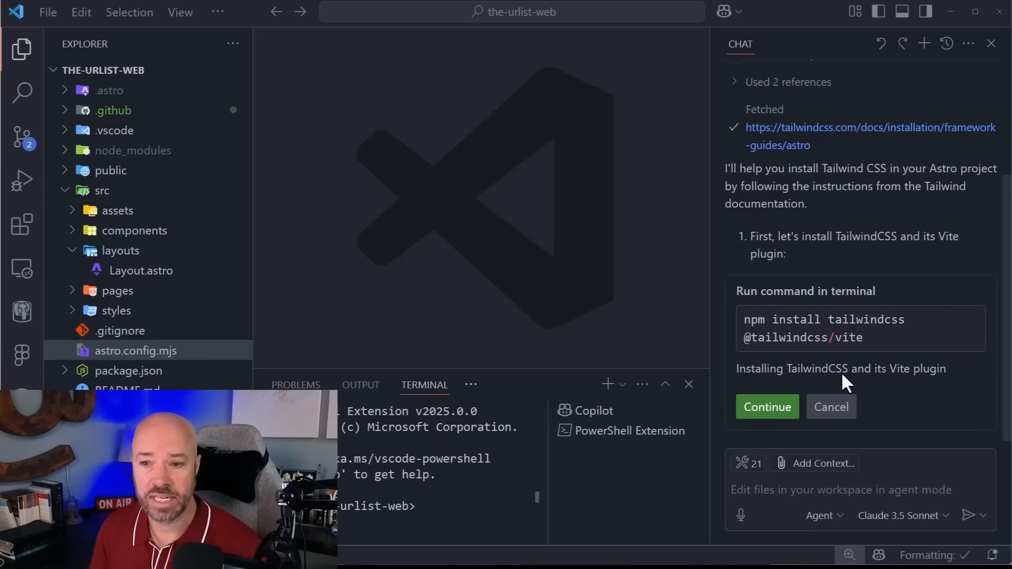
key(alt+Tab)
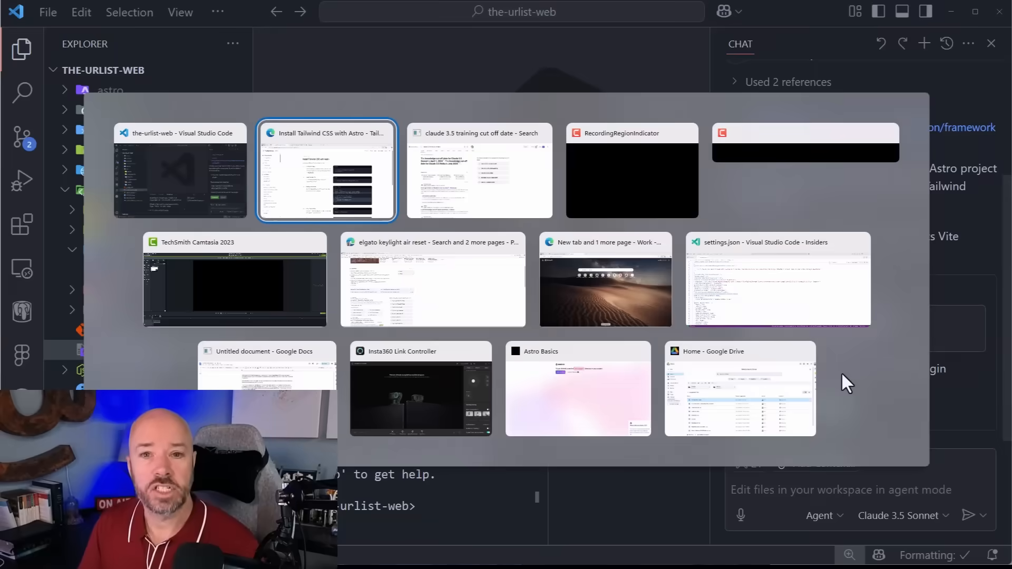
drag(752, 279, 573, 273)
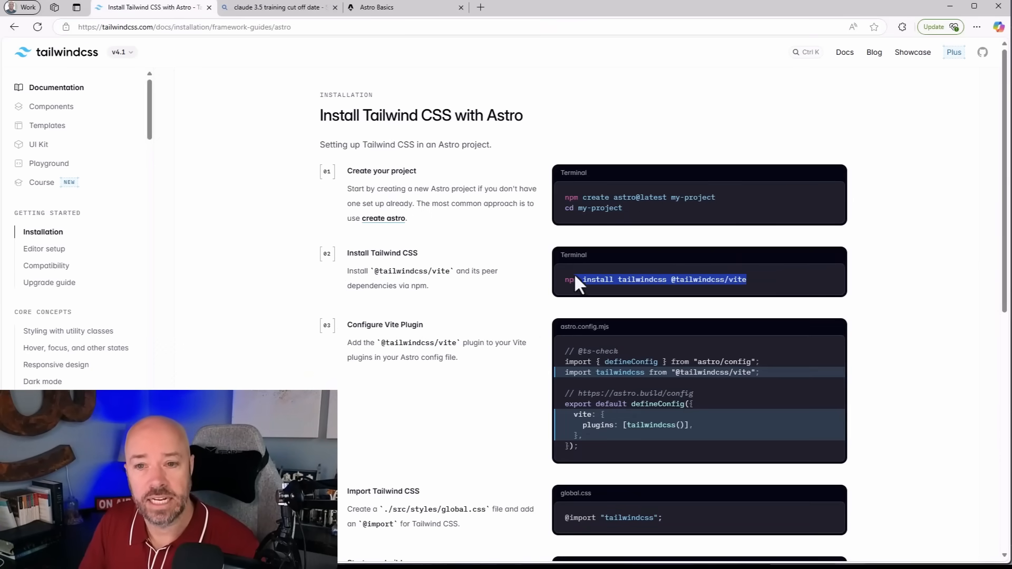
drag(625, 209, 565, 196)
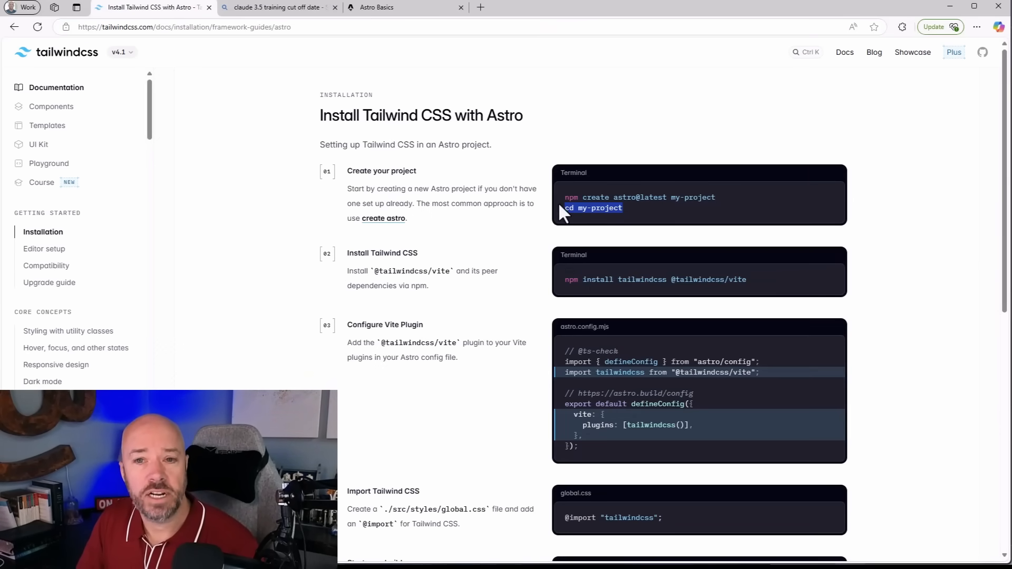
click(749, 212)
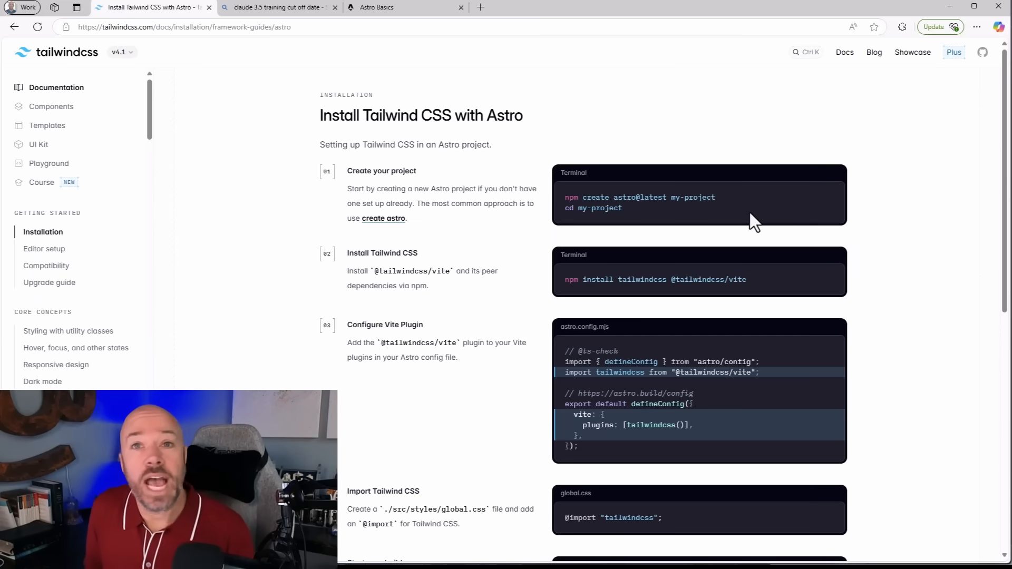
Step: Approve the npm Tailwind install and compare Copilot's config edits with the docs
key(alt+Tab)
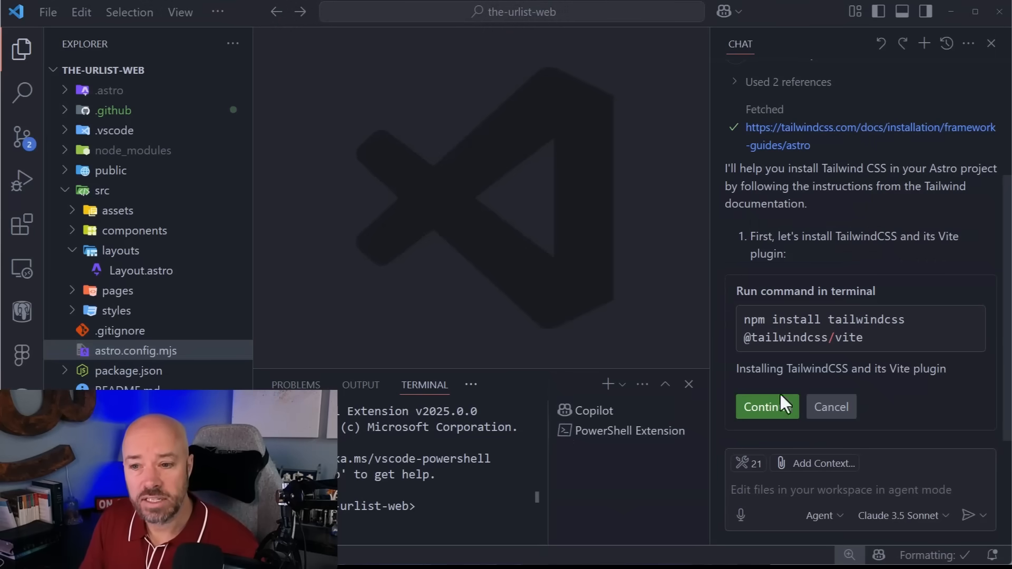
click(762, 407)
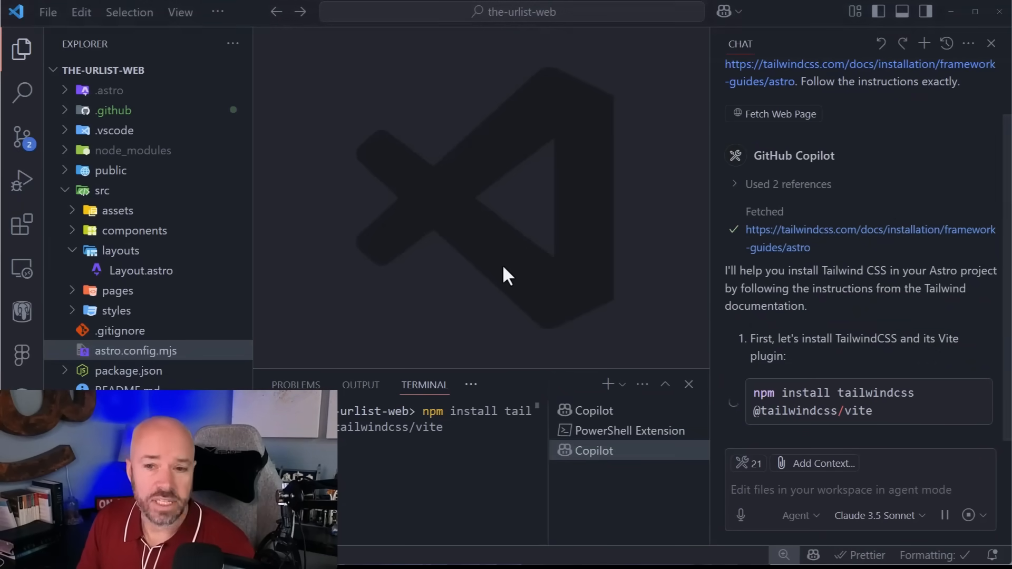
key(alt+Tab)
scroll(605, 290, down, 1)
mouse_move(585, 341)
mouse_down()
mouse_move(560, 266)
mouse_move(584, 223)
mouse_up()
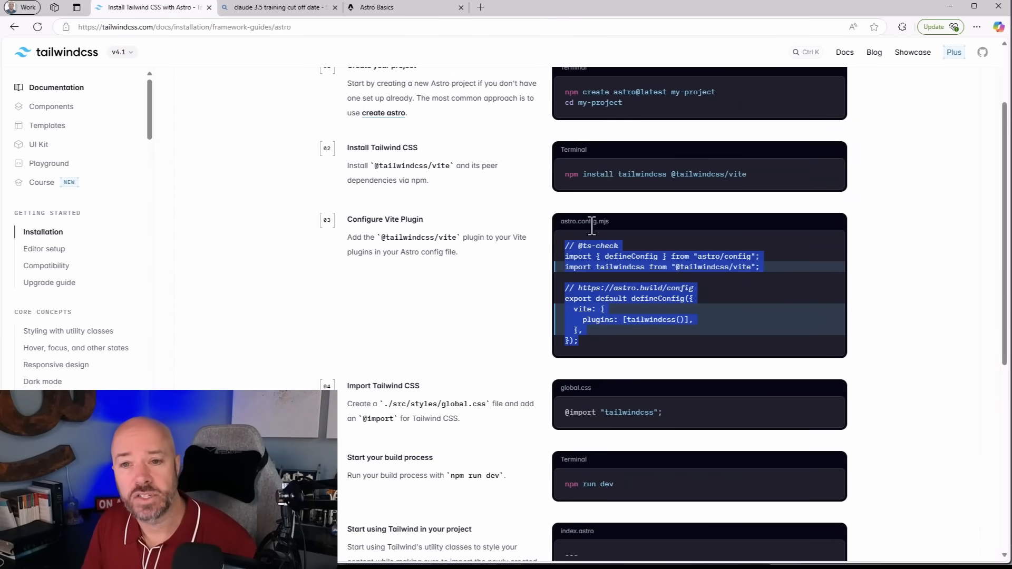
click(631, 233)
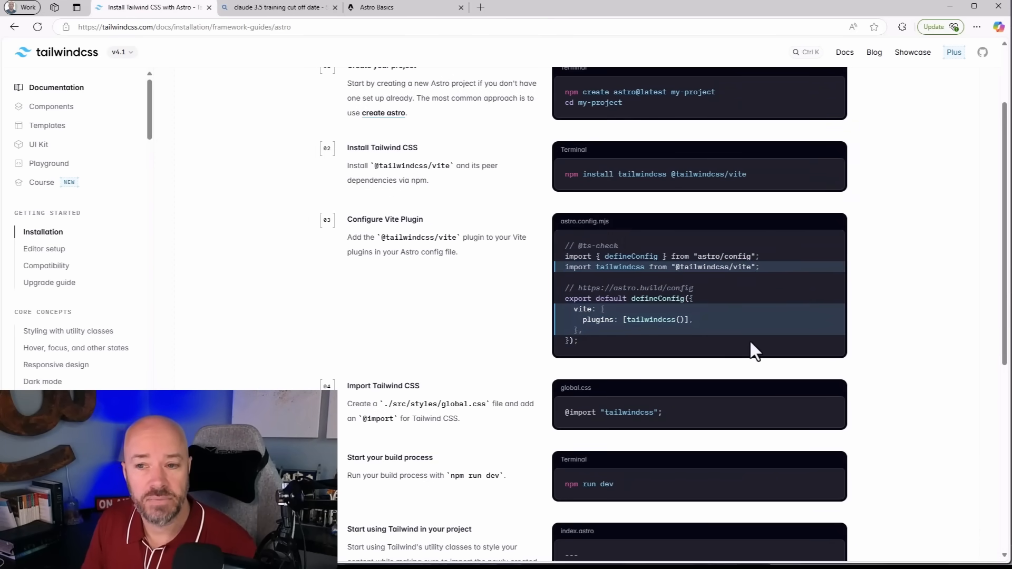
key(alt+Tab)
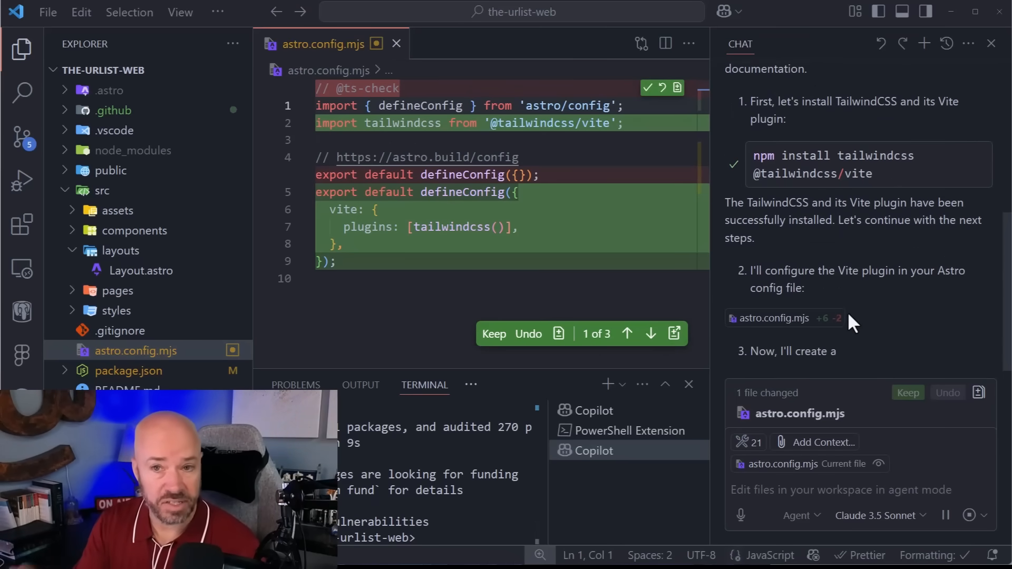
Step: Check the remaining edits against the docs and approve running the dev server
key(alt+Tab)
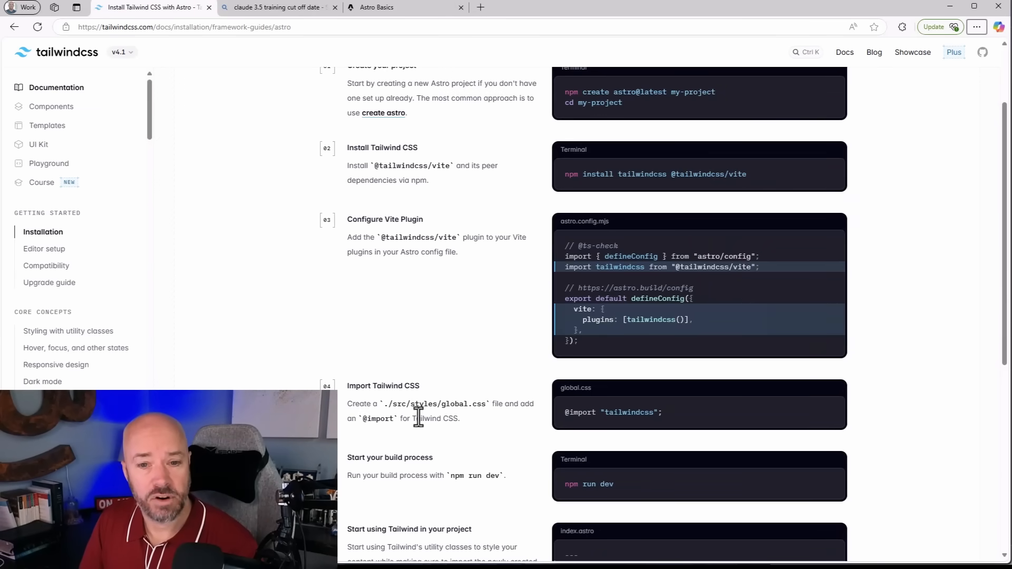
key(alt+Tab)
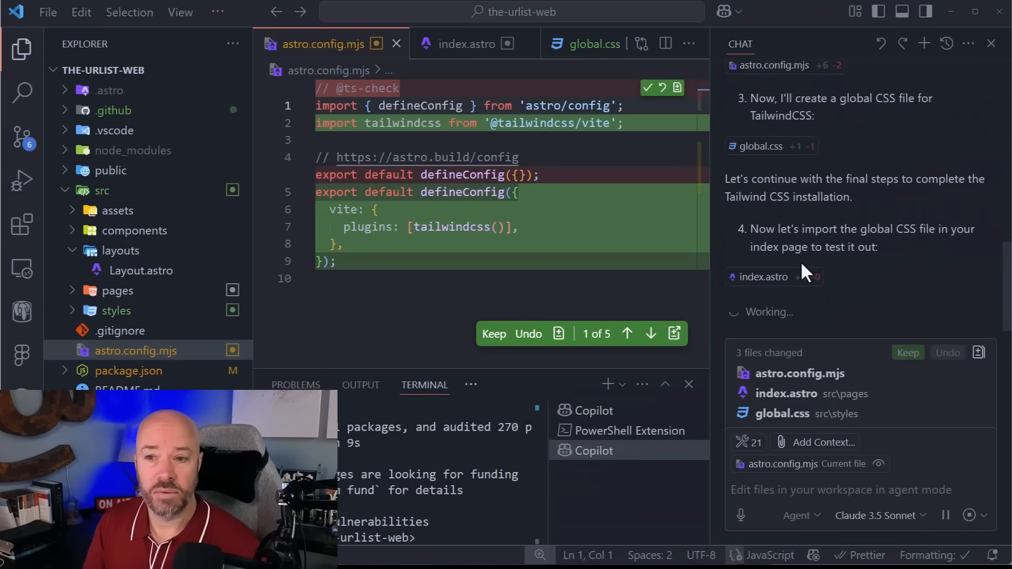
key(alt+Tab)
scroll(604, 307, down, 2)
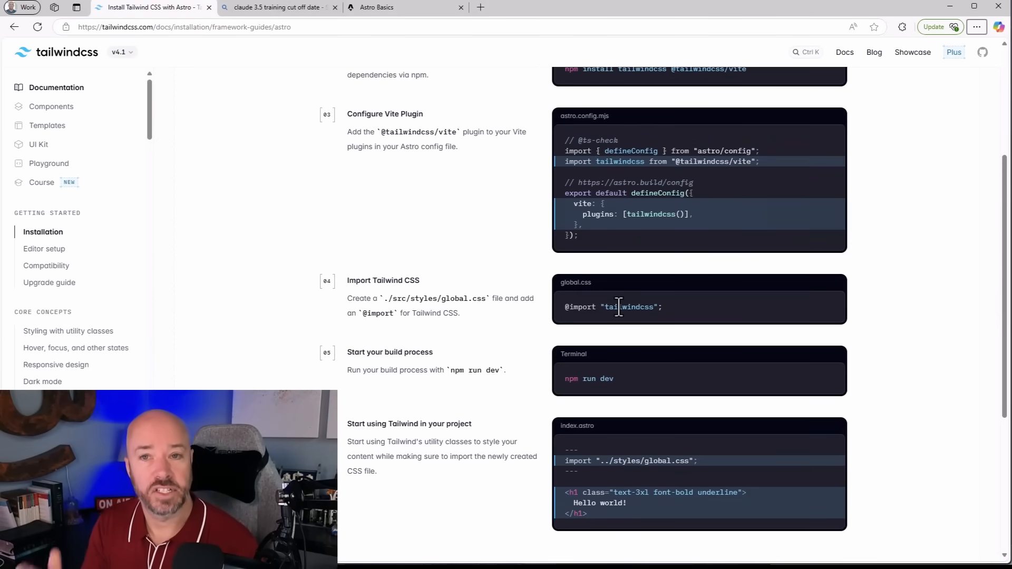
key(alt+Tab)
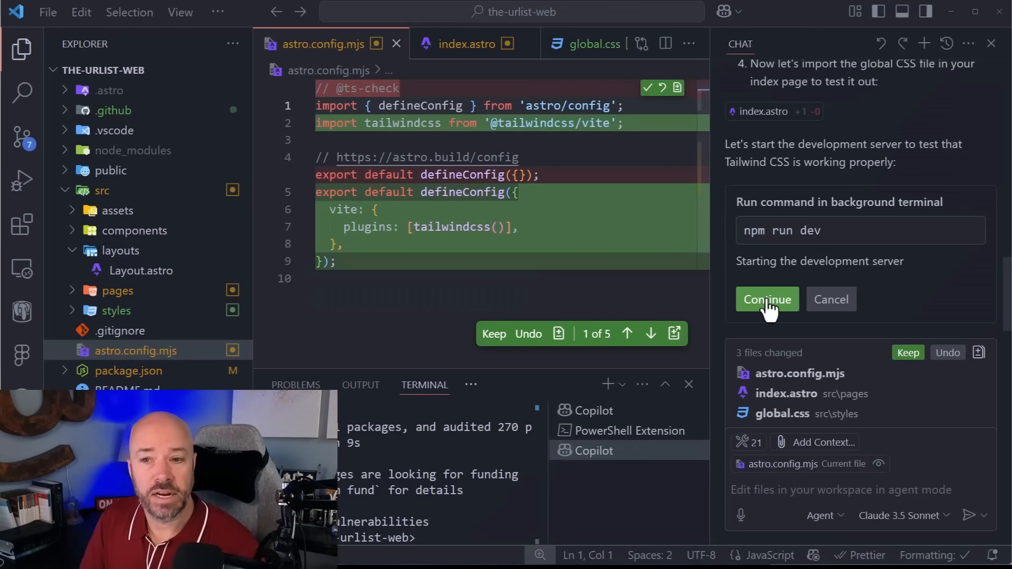
click(767, 299)
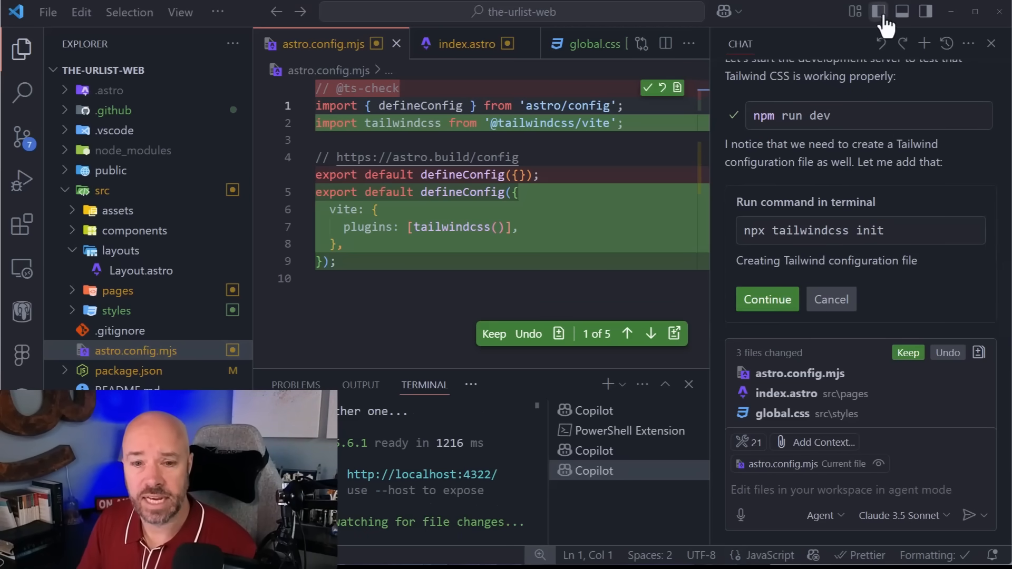
Step: Hide the file explorer and run File: Save All Files on Copilot's edits
key(ctrl+b)
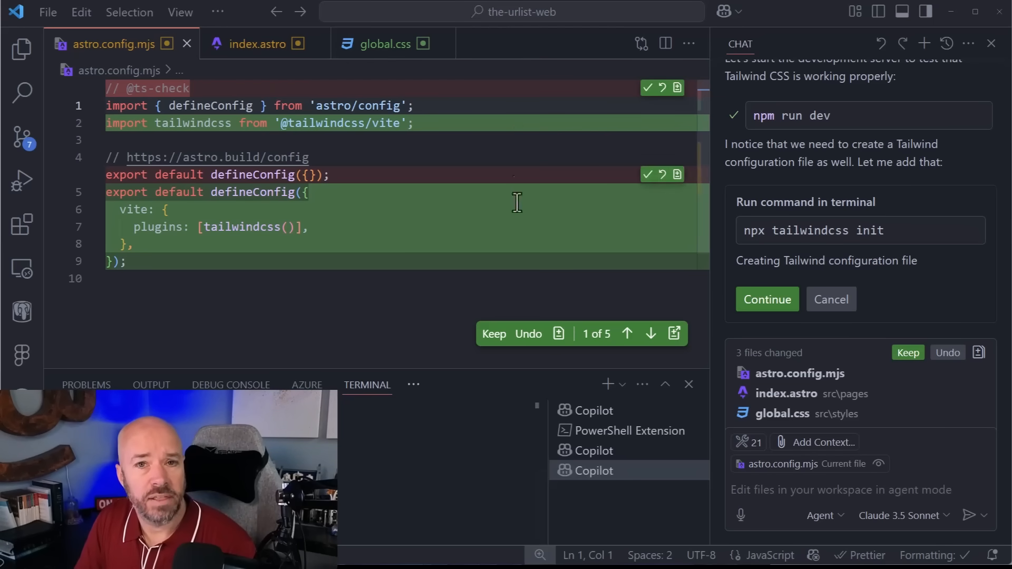
key(ctrl+shift+p)
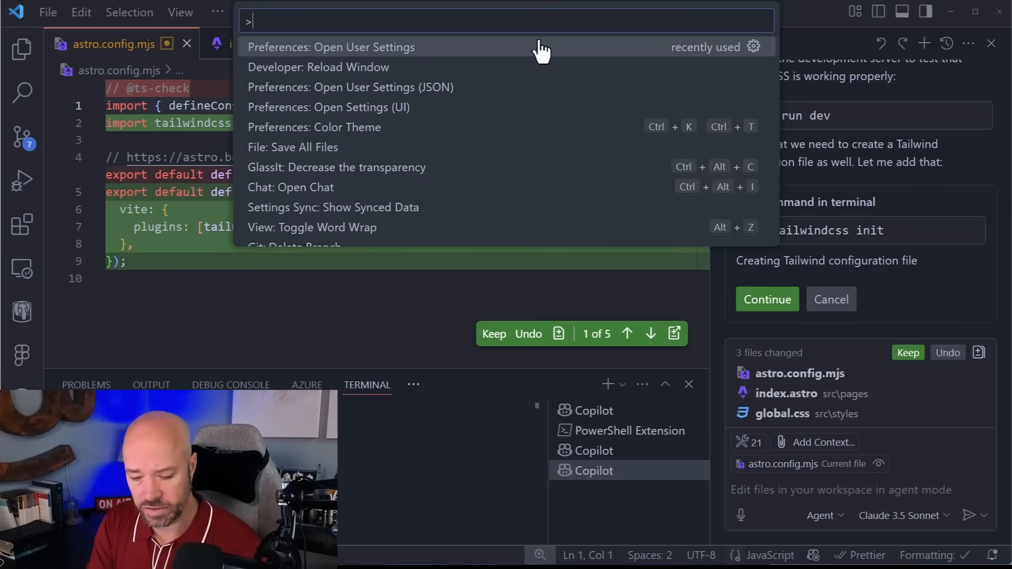
text(file save)
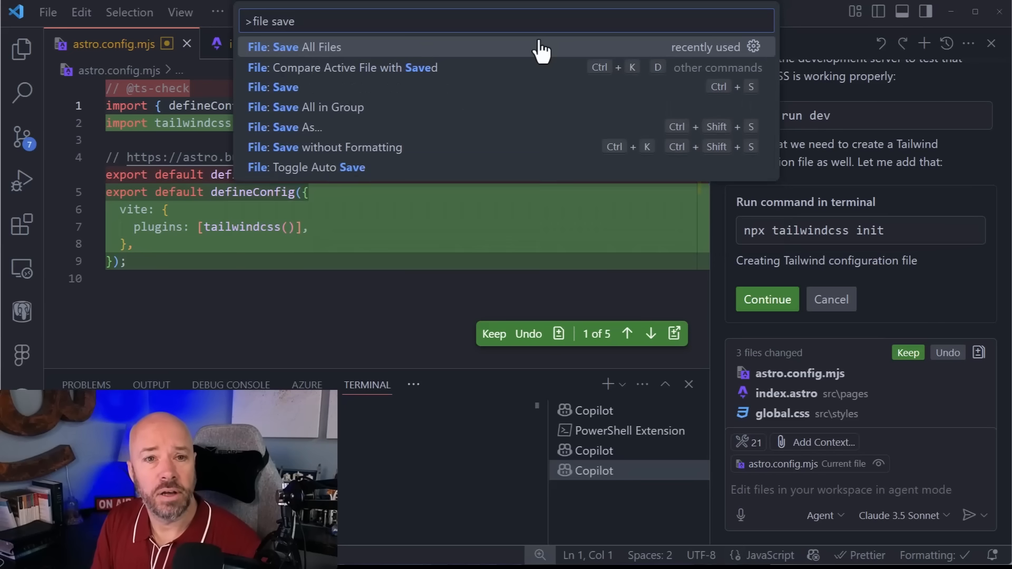
key(Down)
key(Up)
key(Return)
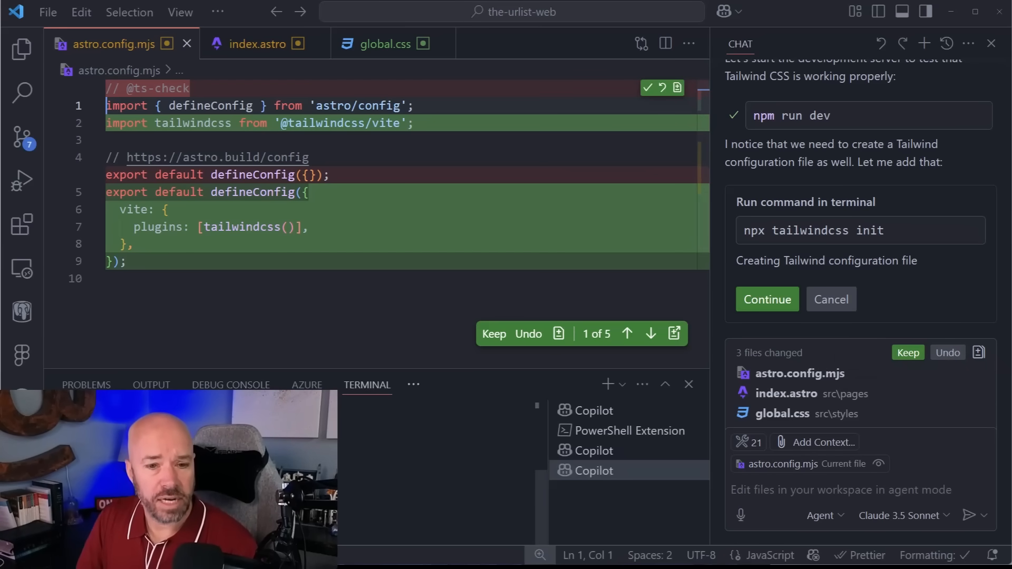
Step: Inspect the Astro starter page with DevTools in Edge, close them, and return to the editor
key(alt+Tab)
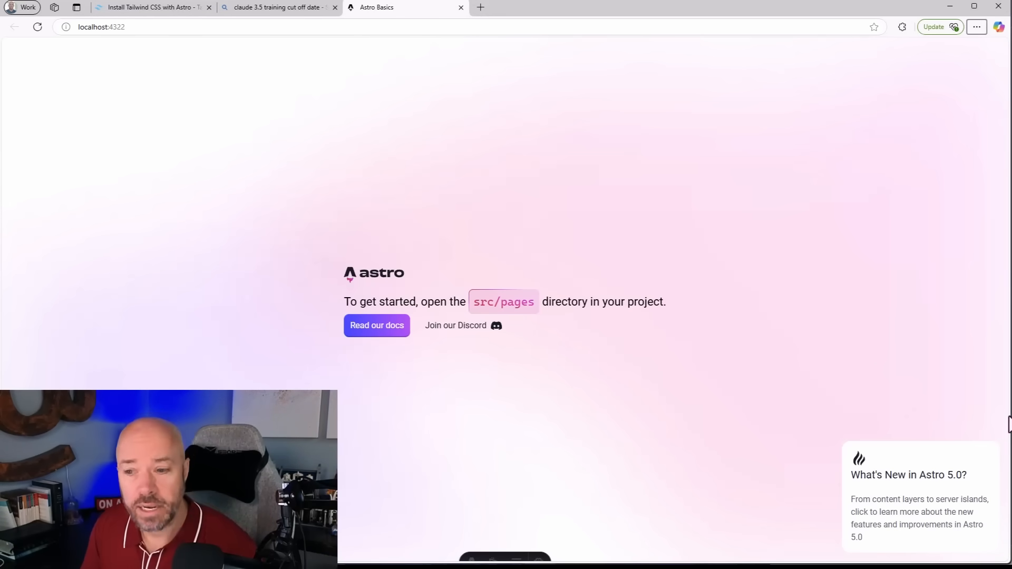
key(Tab)
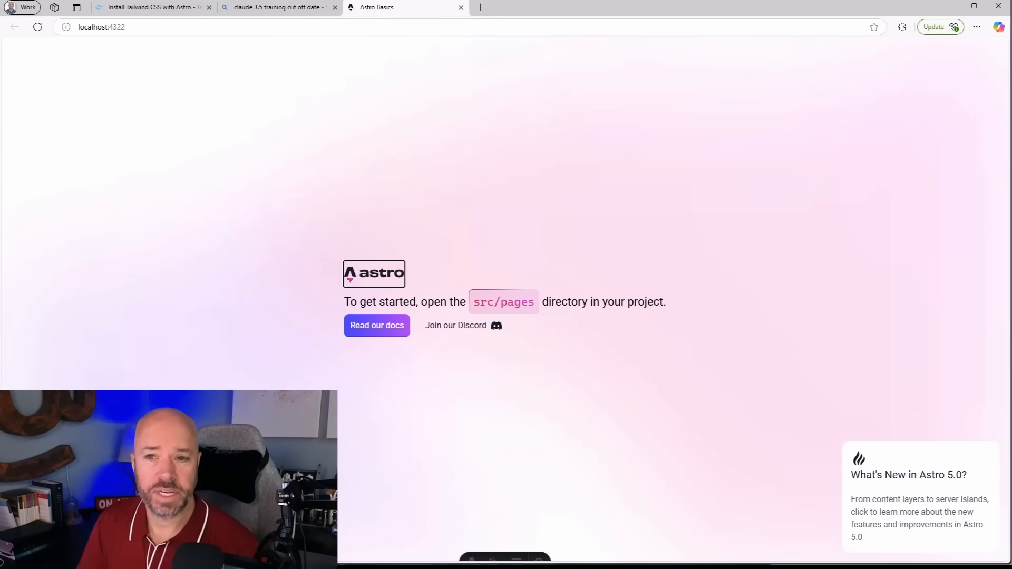
key(F12)
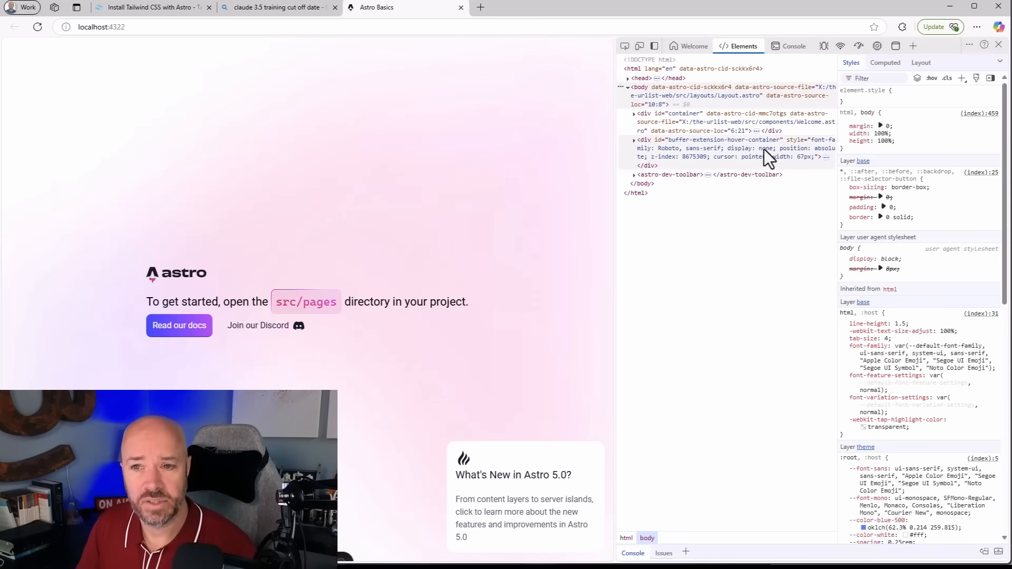
key(ctrl+plus)
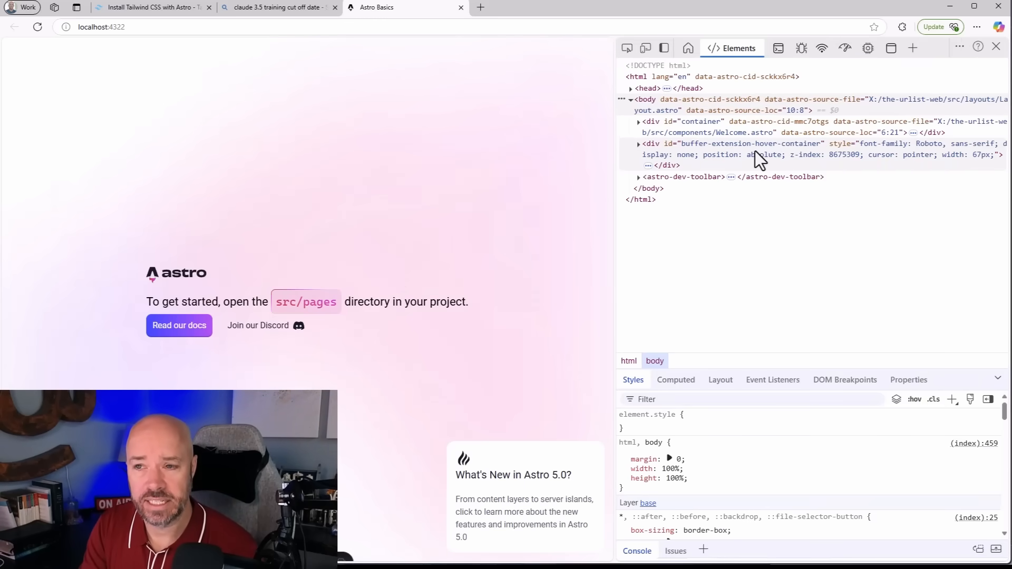
key(ctrl+minus)
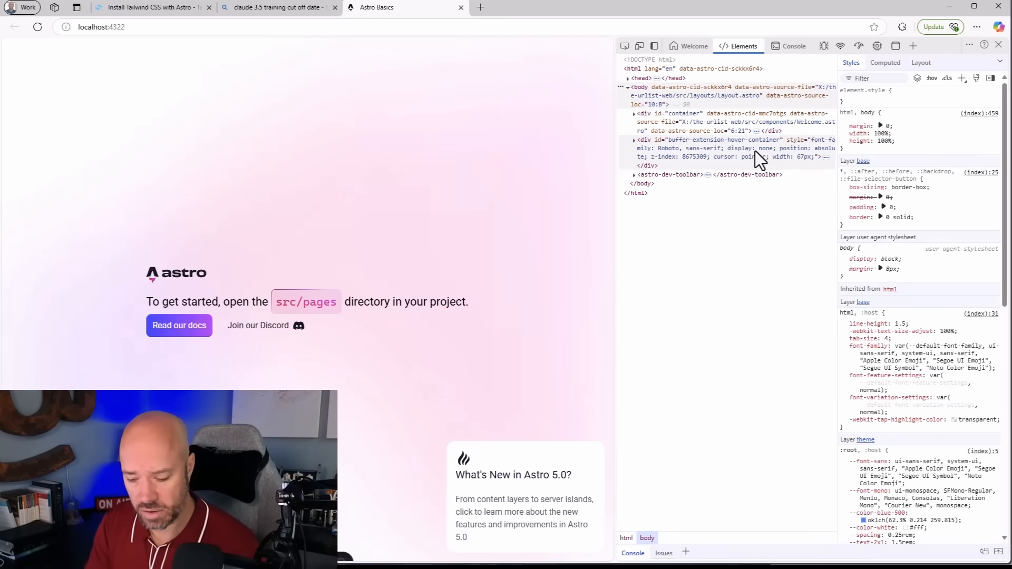
key(F12)
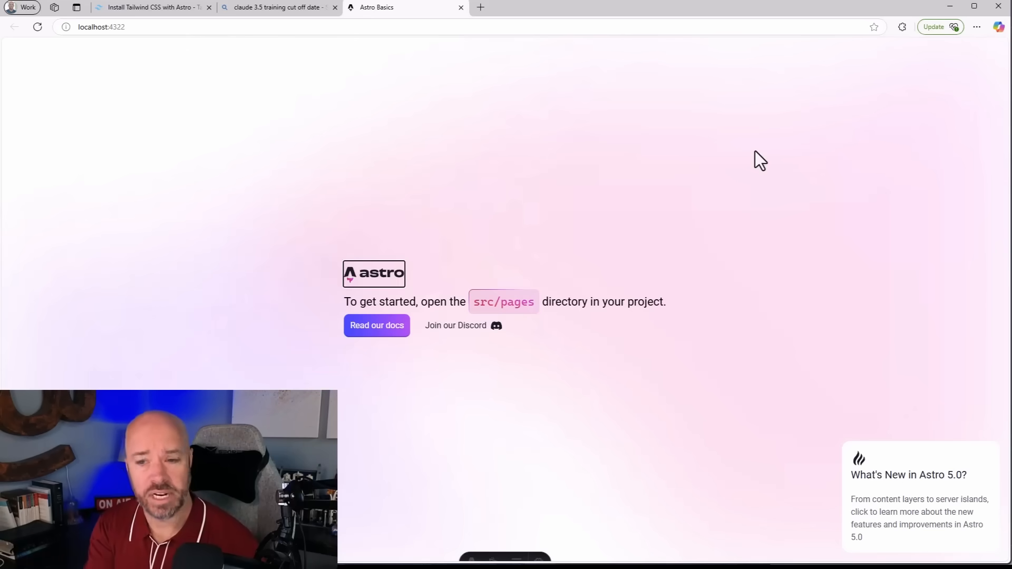
key(alt+Tab)
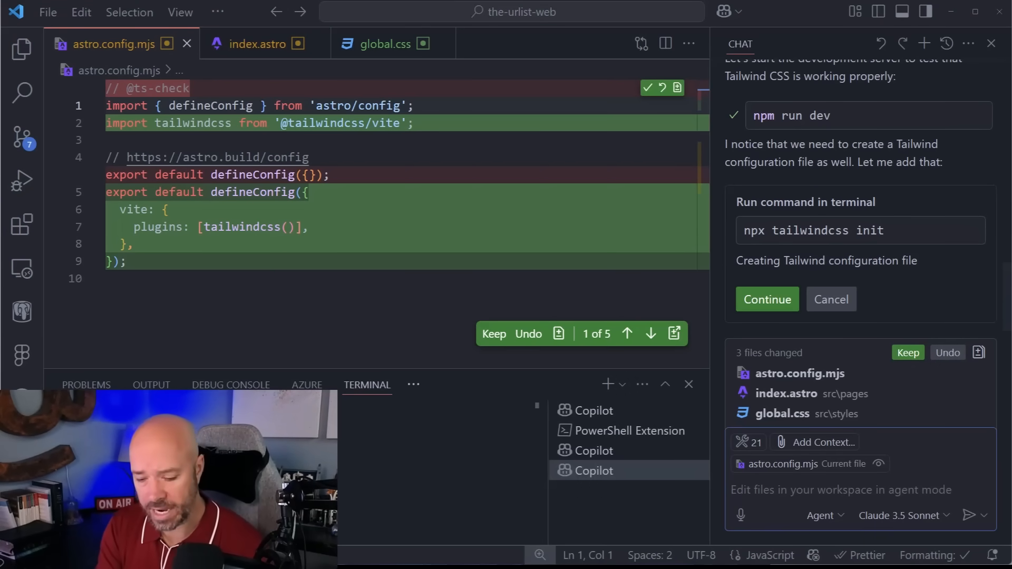
text(please modify the welcome)
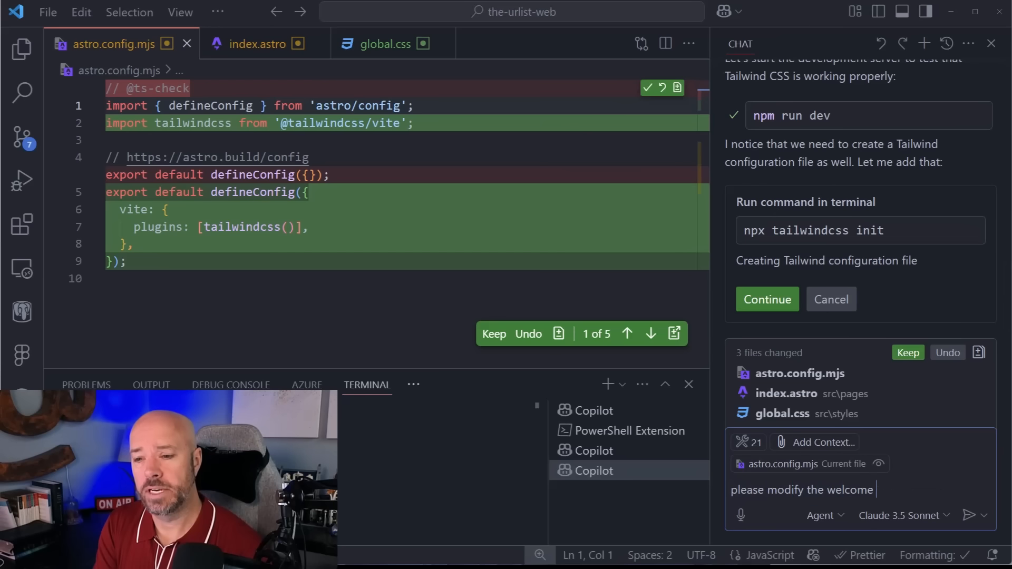
text(use tailwind)
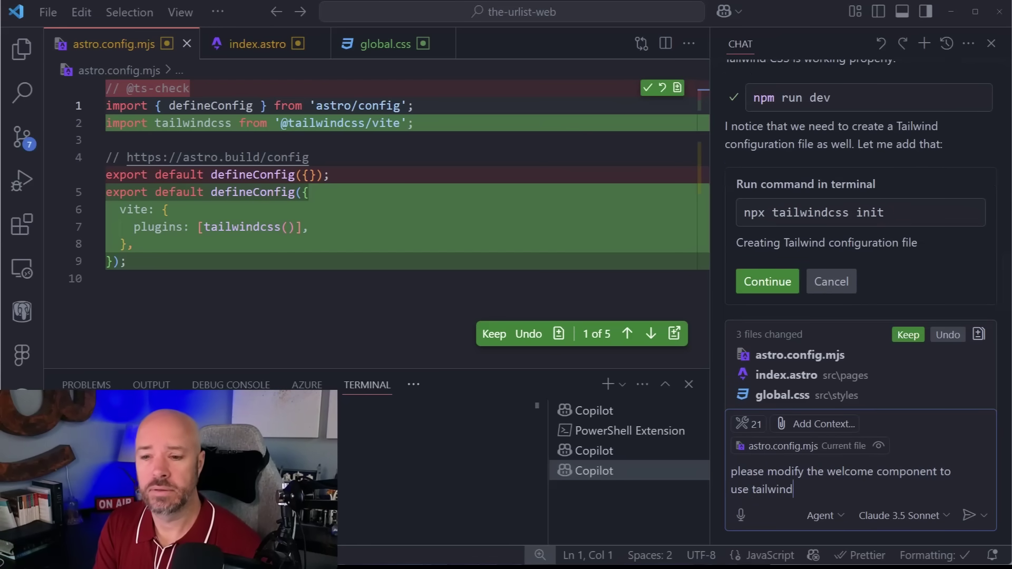
Step: Send Copilot the request to rewrite the Welcome component with Tailwind classes, checking the browser page meanwhile
key(Return)
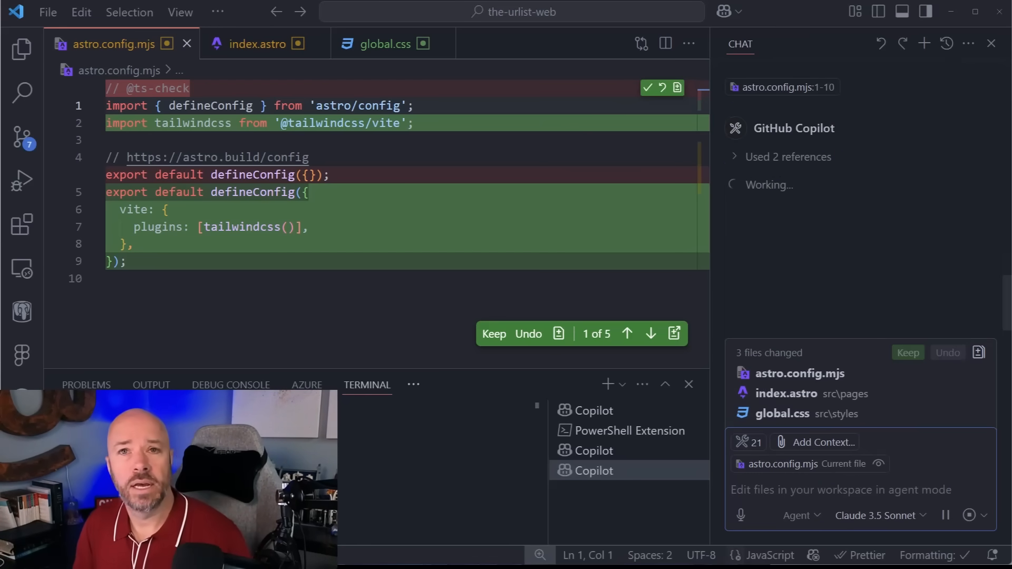
key(alt+Tab)
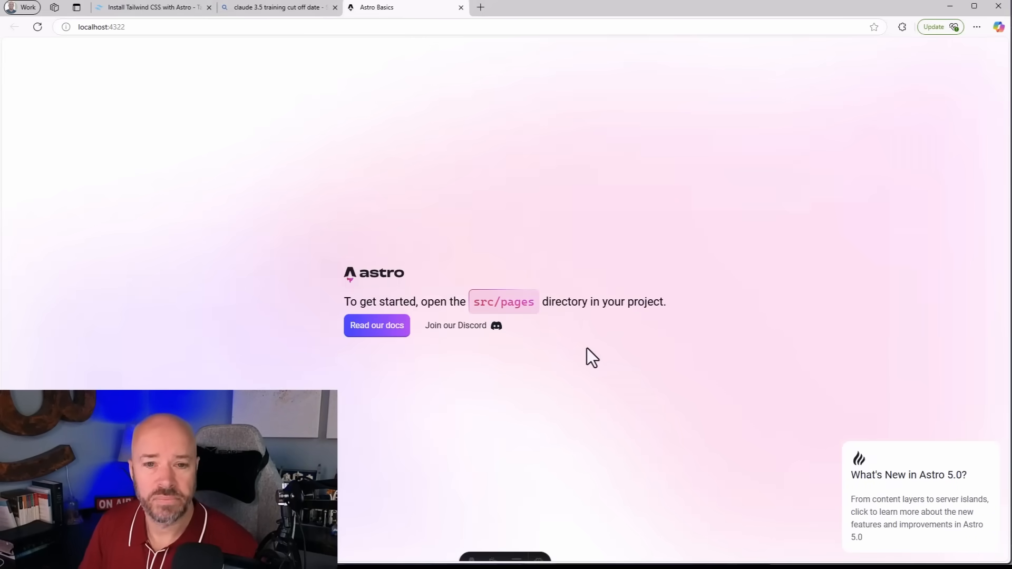
key(alt+Tab)
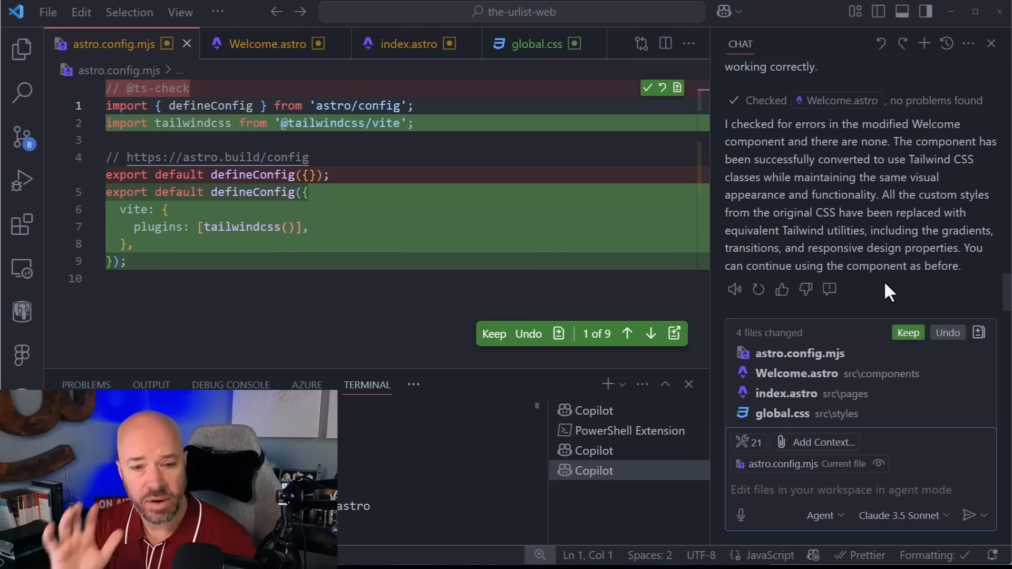
key(alt+Tab)
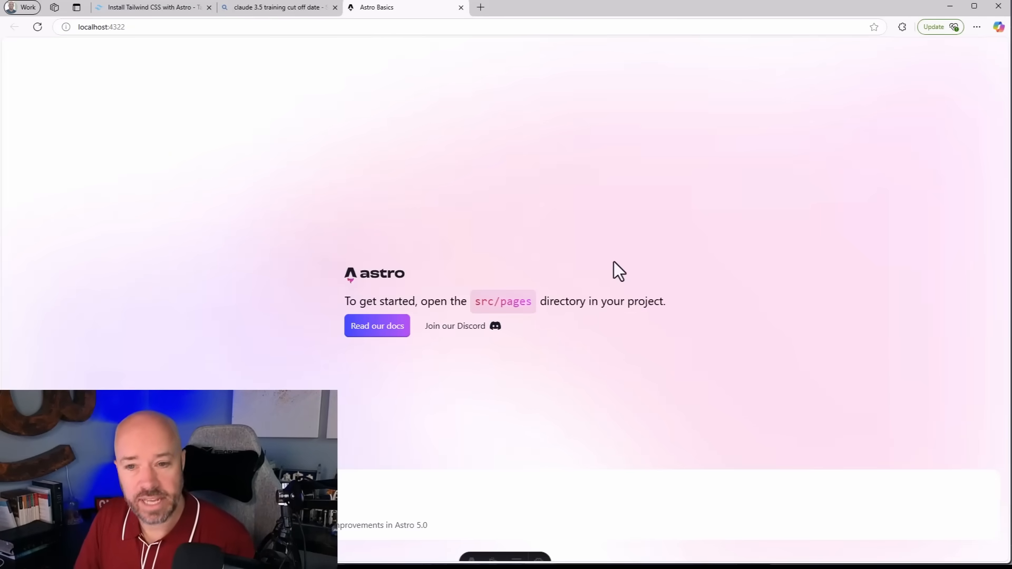
key(F12)
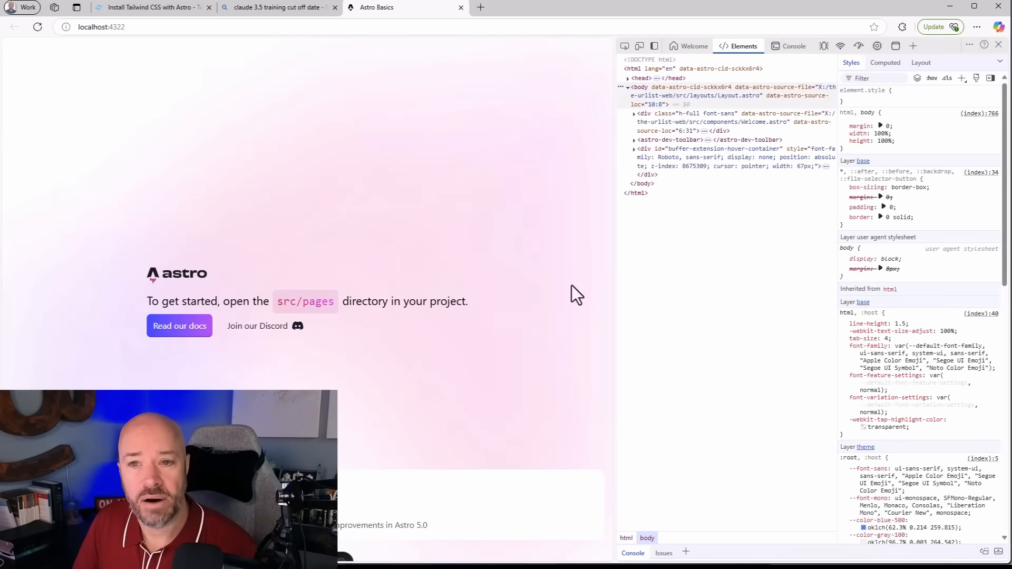
right_click(194, 277)
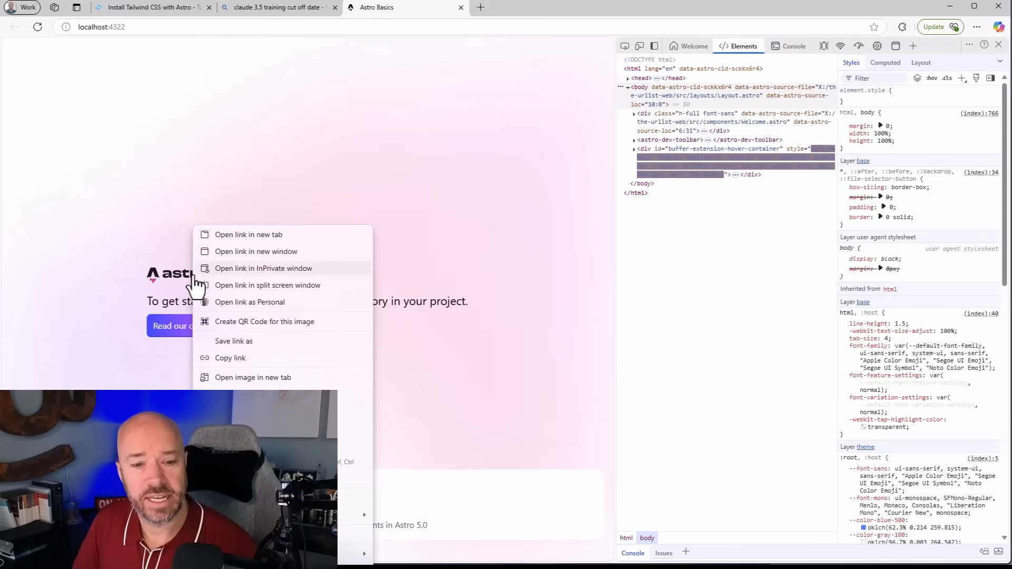
key(Escape)
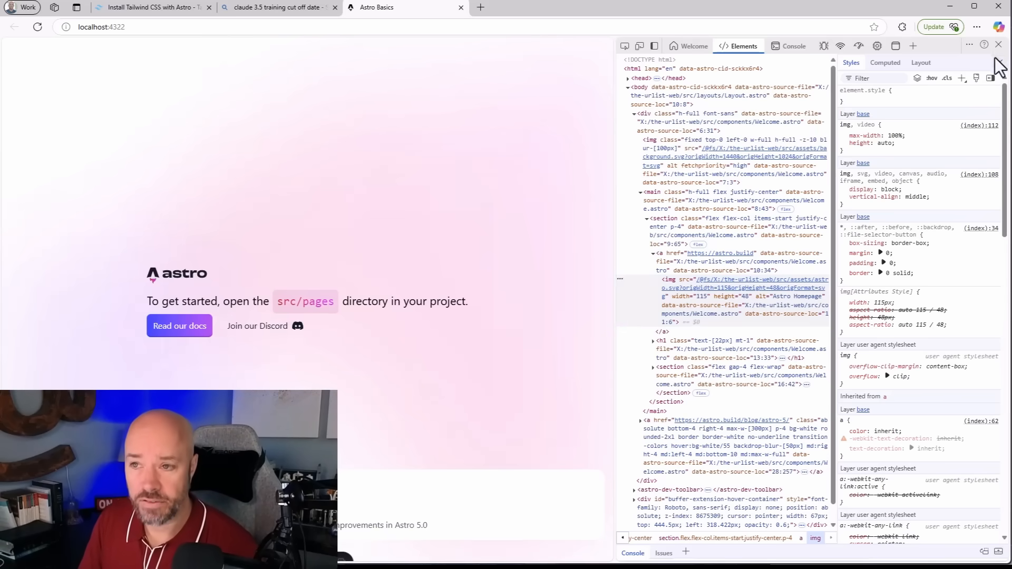
click(998, 45)
key(alt+Tab)
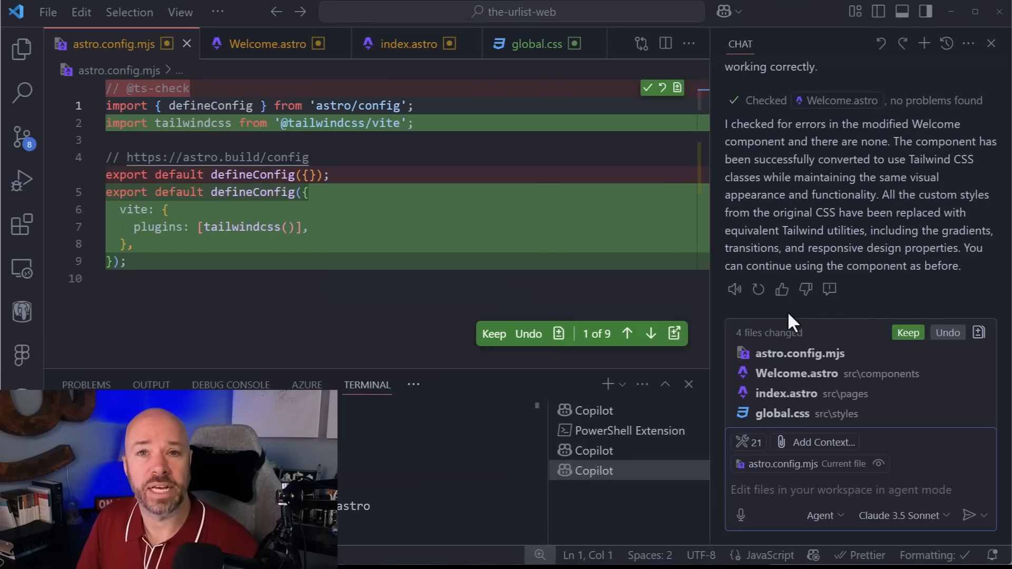
Step: Keep all of Copilot's file changes, close the chat and terminal, and show the Explorer file tree
click(908, 333)
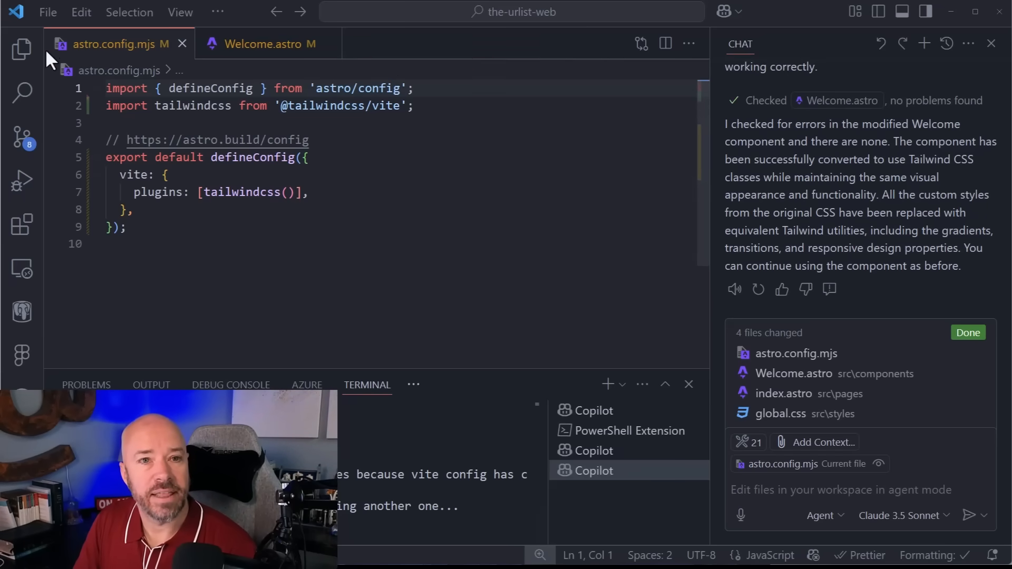
click(925, 12)
click(992, 386)
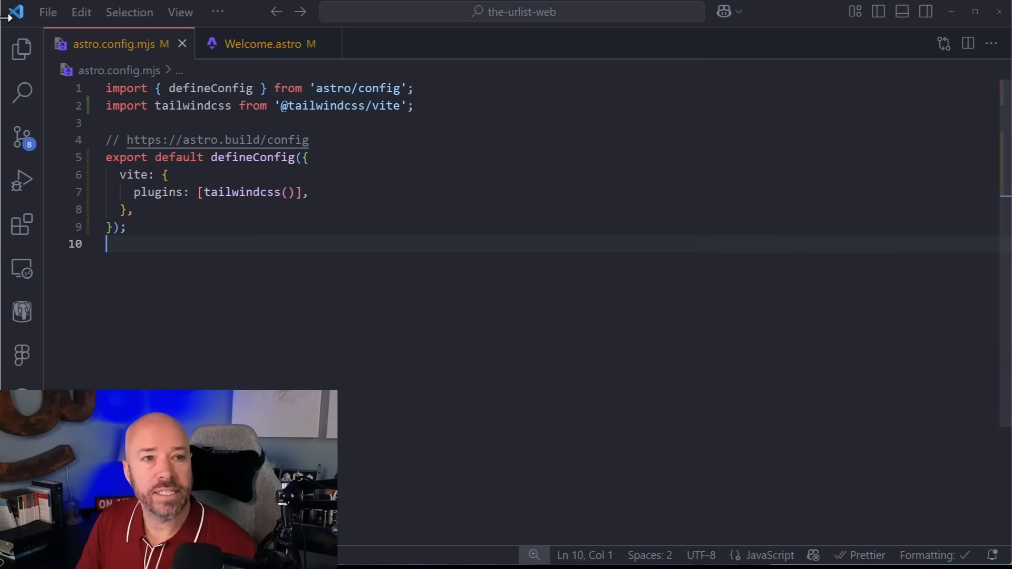
click(20, 50)
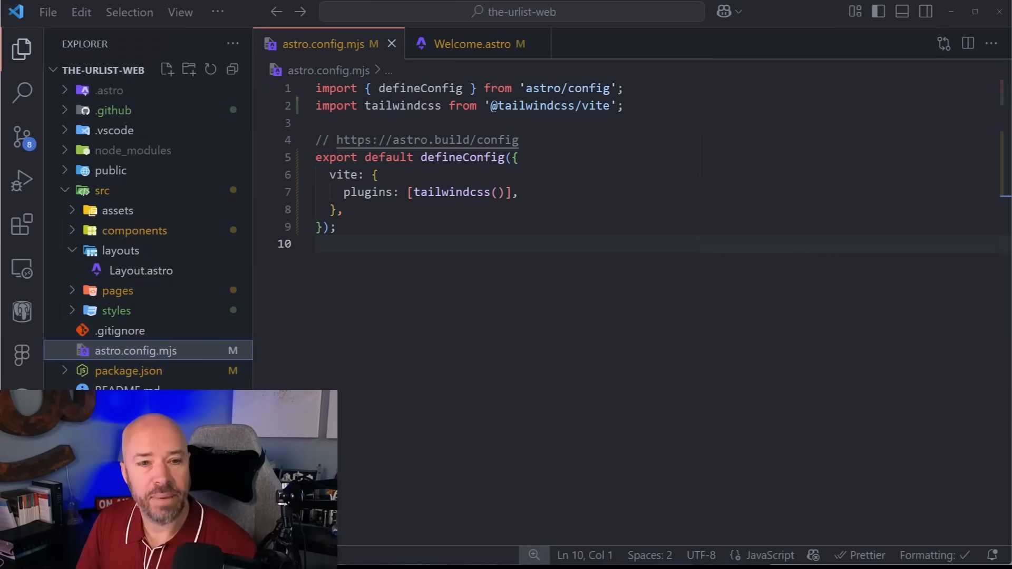
Step: Show the Urlist requirements markdown as a rendered preview alone in the editor, other tabs closed
key(ctrl+v)
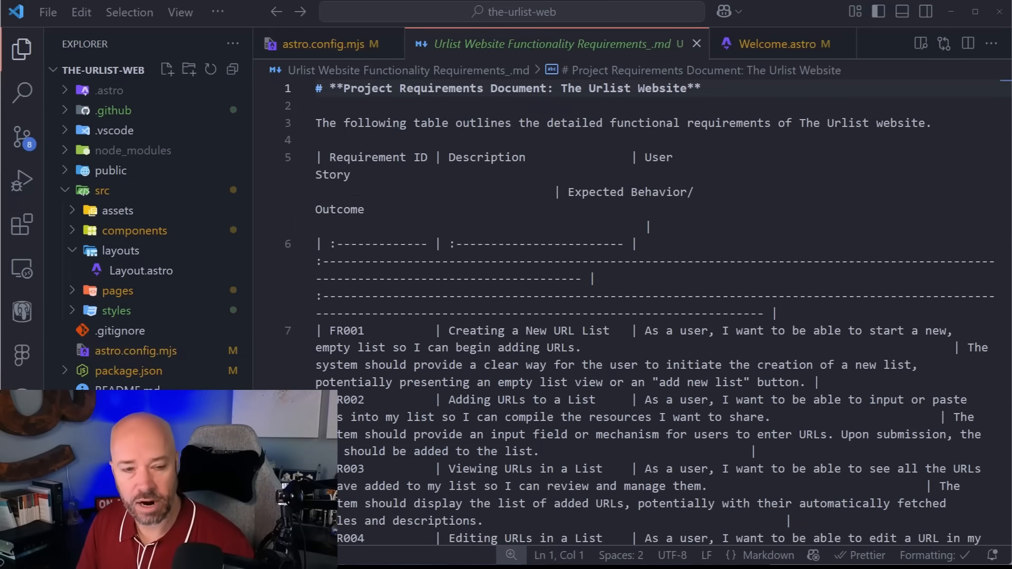
key(ctrl+b)
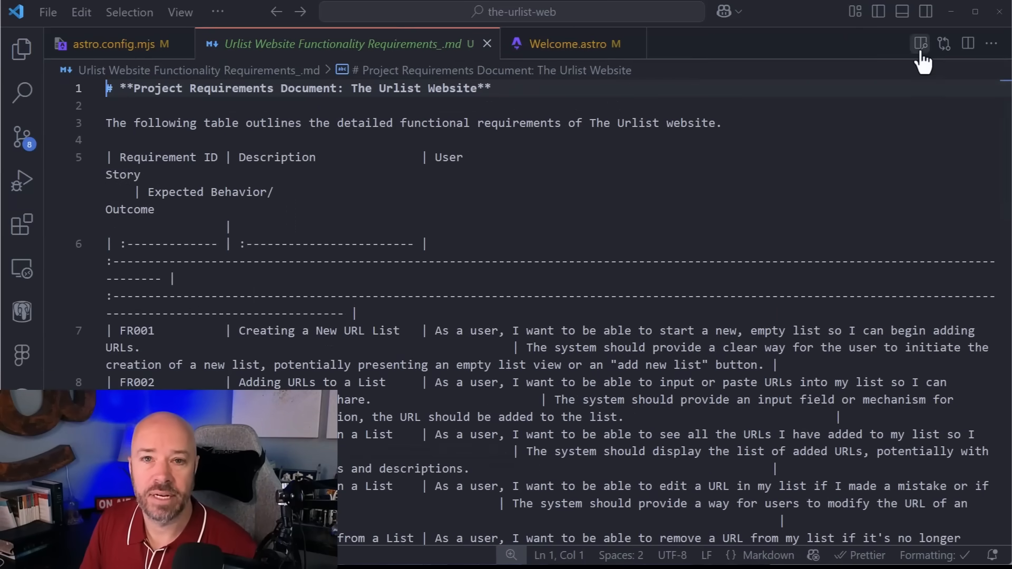
click(922, 43)
click(481, 45)
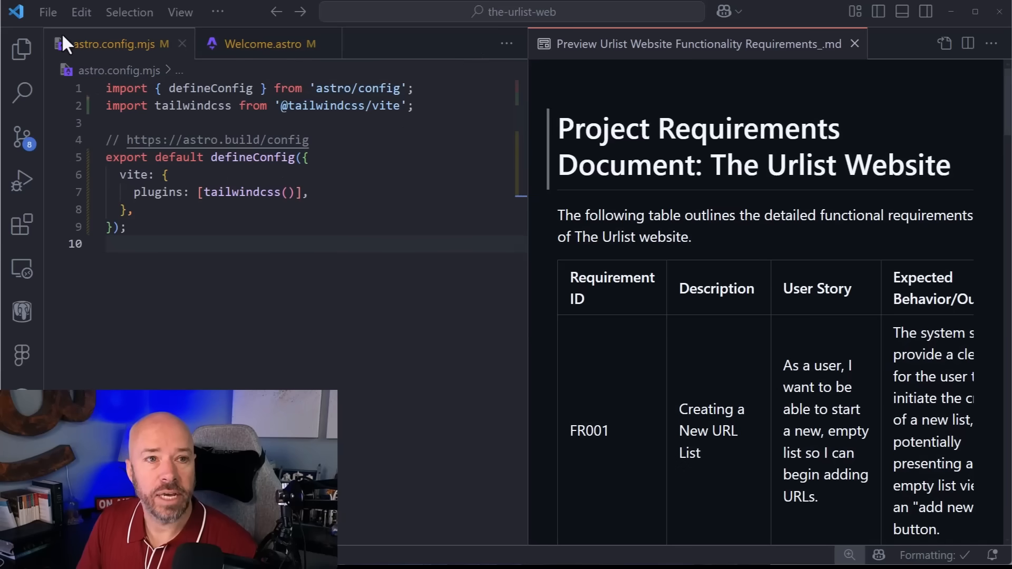
click(182, 45)
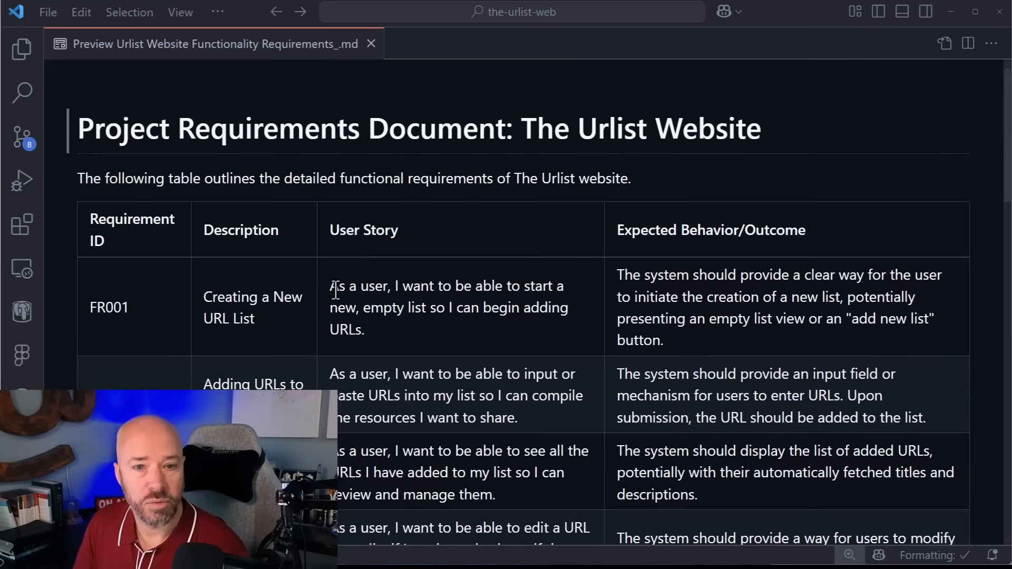
Step: Read through the FR001 user story and expected behavior text in the requirements table
drag(400, 297, 407, 321)
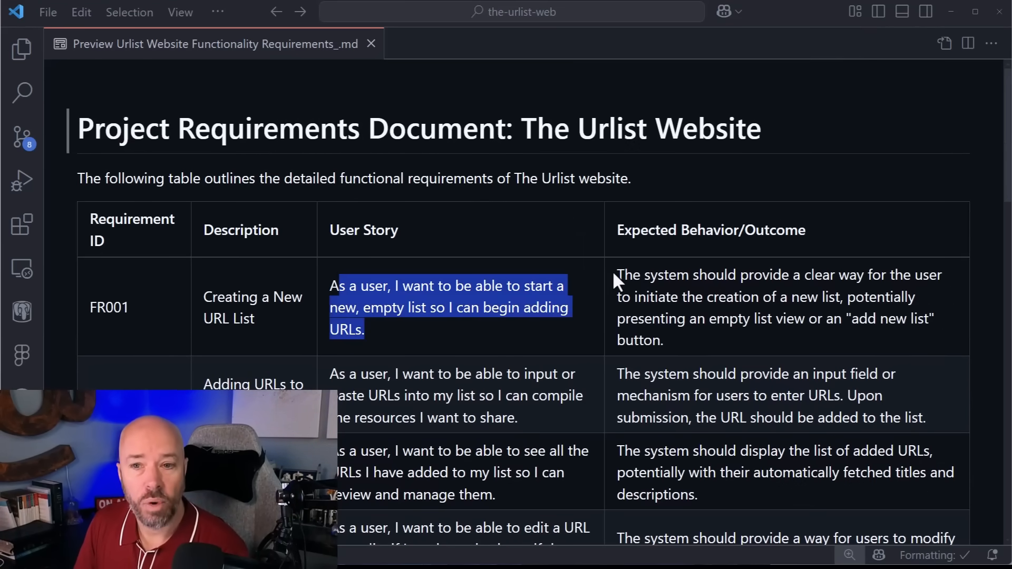
click(627, 276)
drag(616, 274, 737, 350)
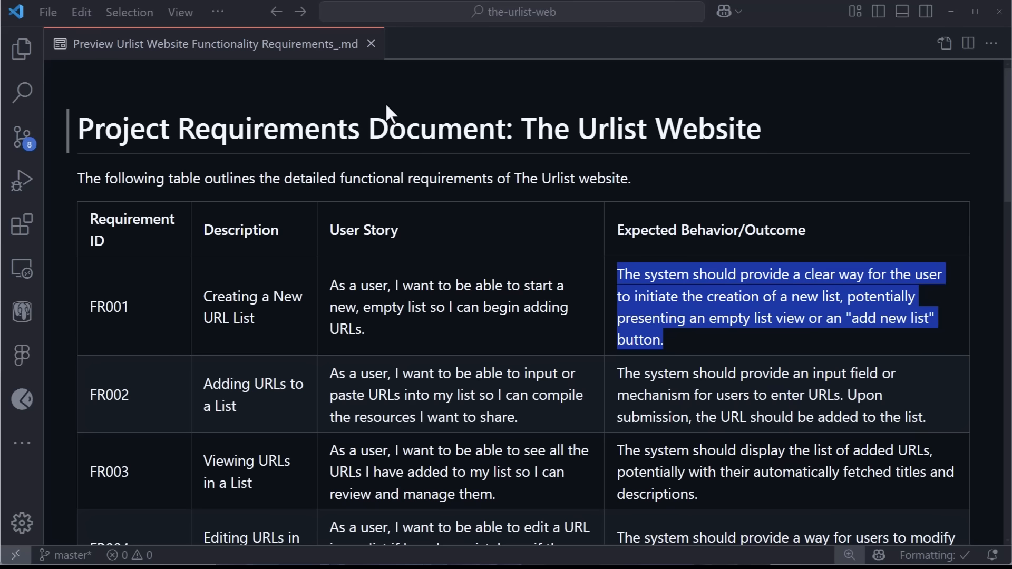
click(308, 308)
scroll(308, 308, down, 1)
scroll(310, 310, down, 4)
scroll(311, 311, down, 1)
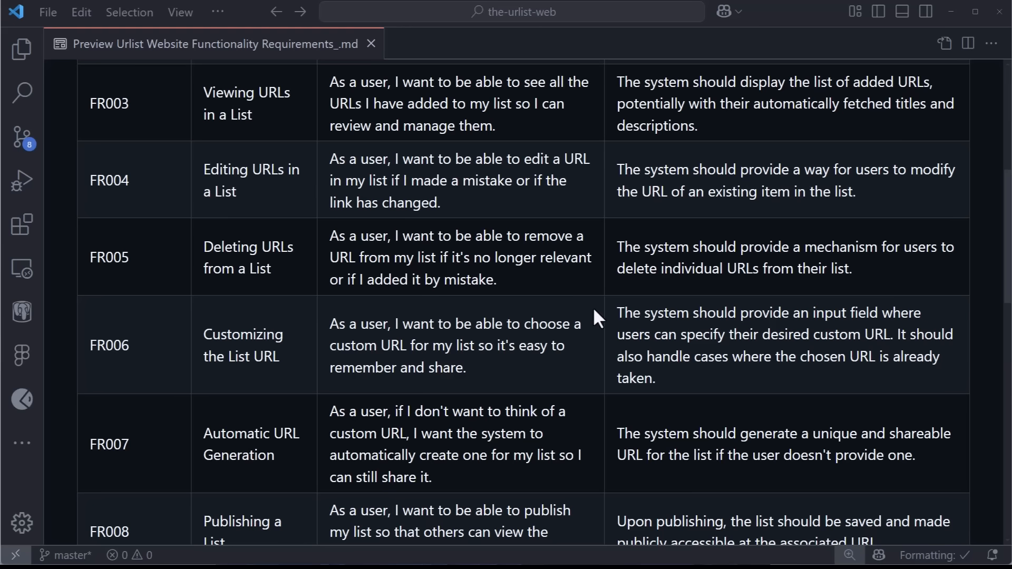
scroll(592, 307, down, 3)
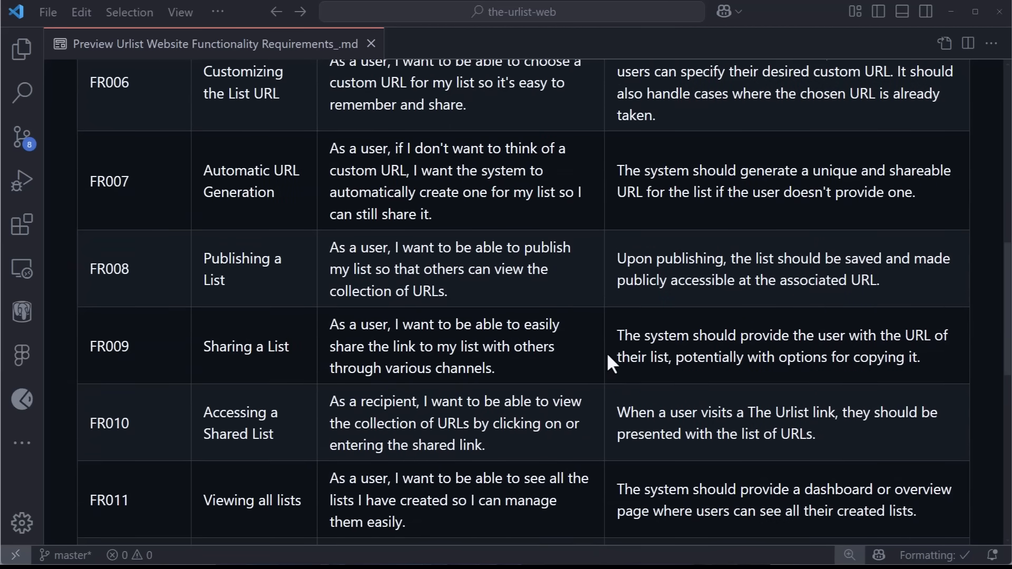
scroll(606, 352, down, 2)
scroll(607, 352, down, 1)
scroll(606, 352, up, 5)
scroll(607, 352, up, 4)
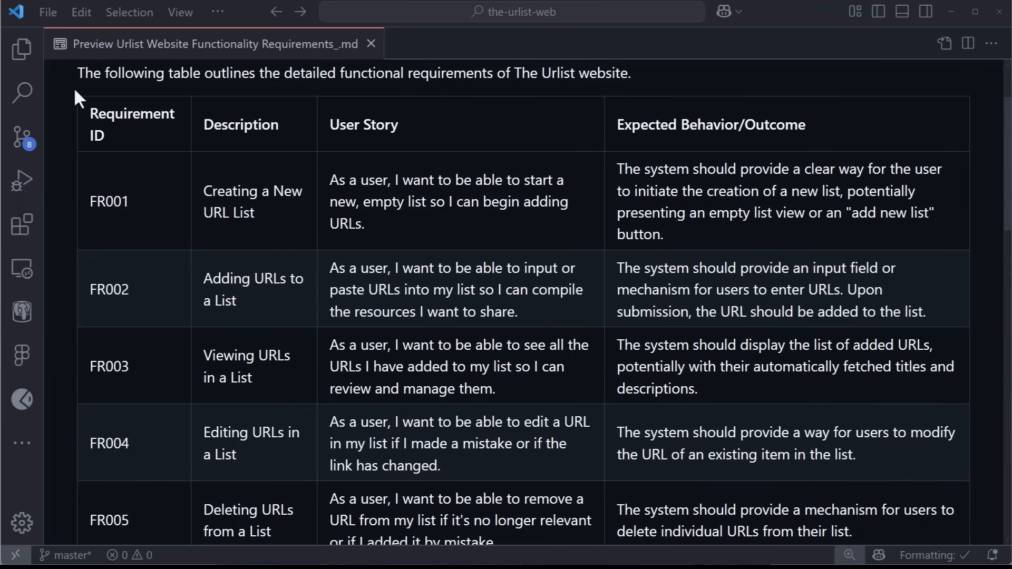
Step: Close the requirements preview and open copilot-instructions.md from the .github folder
click(371, 43)
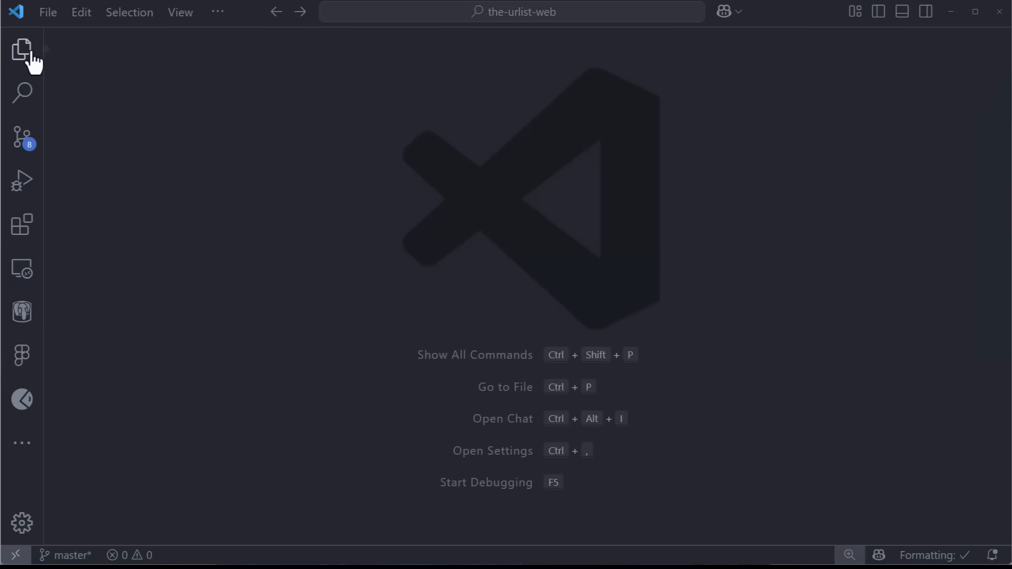
click(23, 51)
click(113, 110)
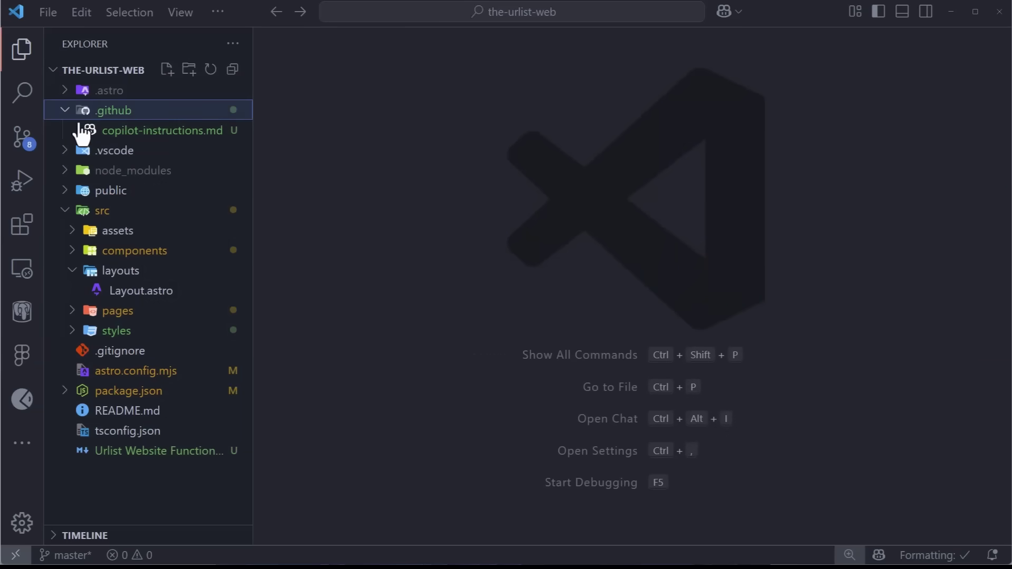
click(162, 130)
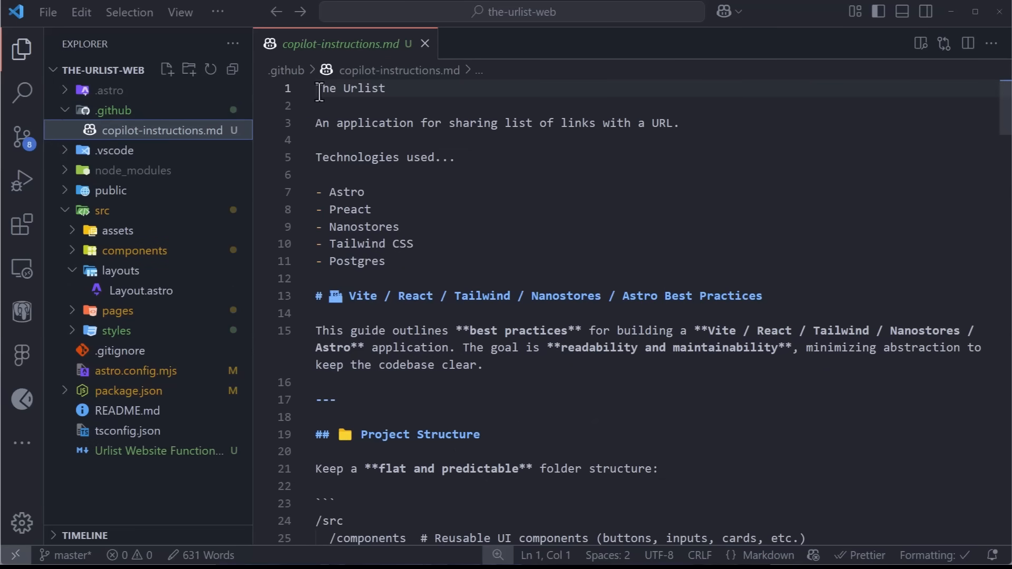
Step: Read the instructions file's app description and list of technologies used
drag(317, 88, 391, 91)
drag(315, 123, 475, 173)
click(487, 193)
drag(407, 278, 314, 190)
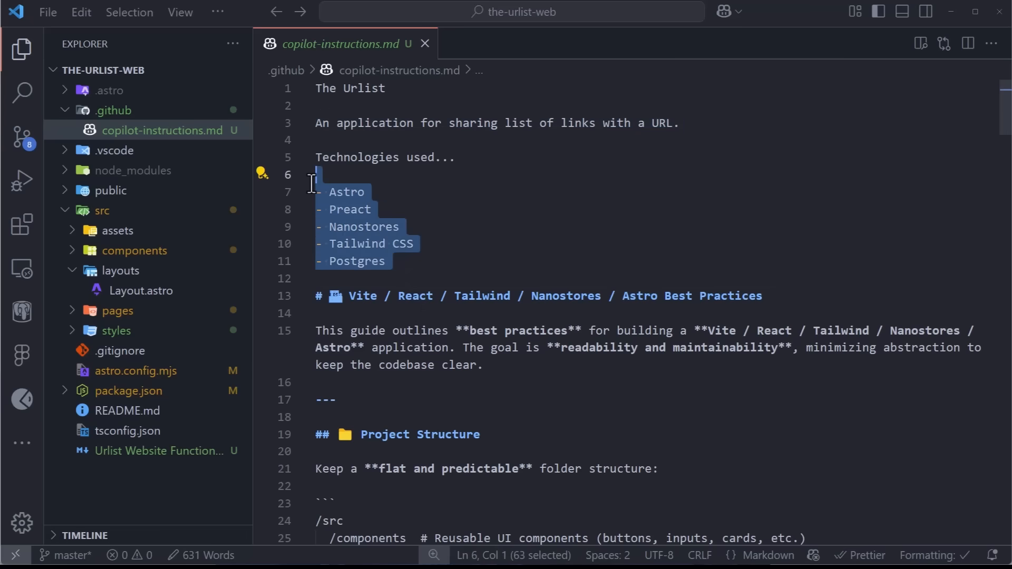
click(491, 250)
scroll(561, 244, down, 4)
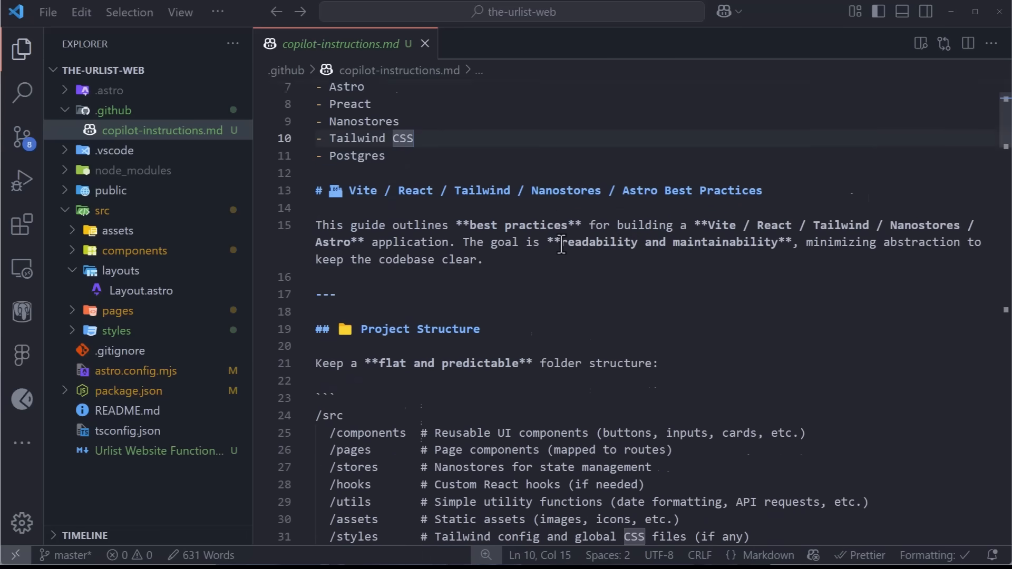
scroll(561, 245, down, 4)
scroll(560, 244, down, 2)
scroll(560, 244, down, 3)
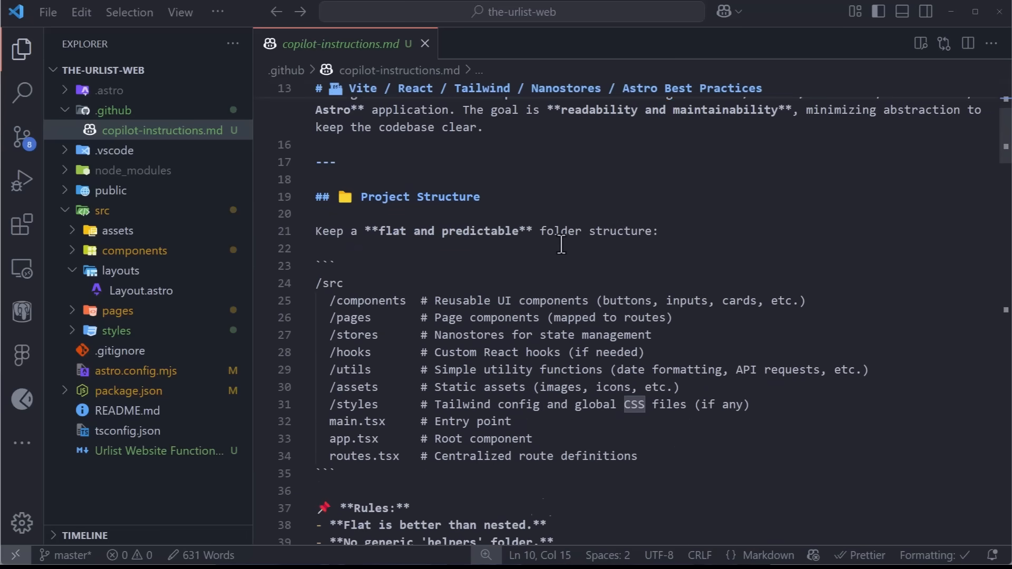
scroll(561, 244, down, 3)
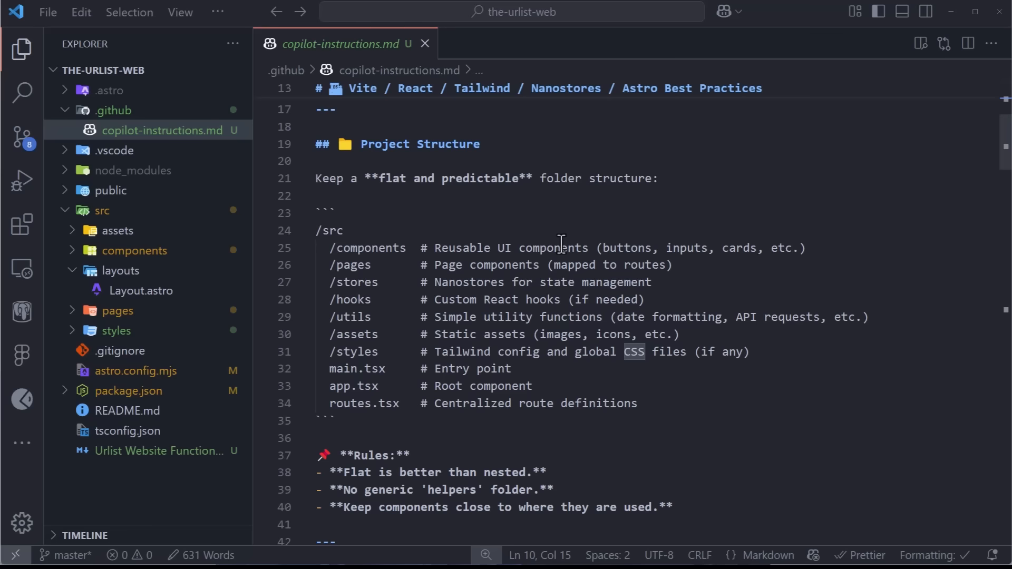
scroll(550, 426, down, 9)
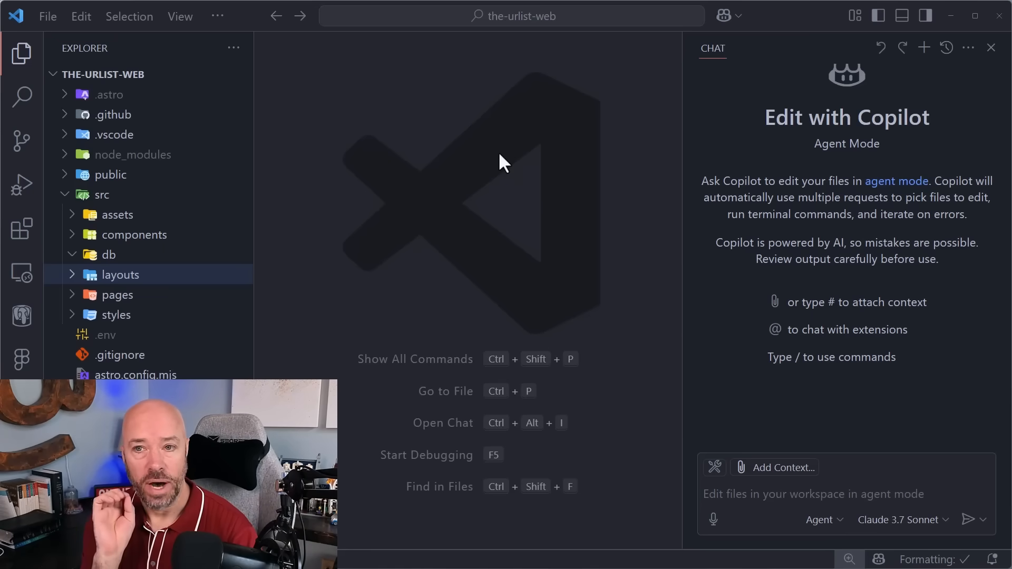
Step: Switch to pgAdmin showing the theurlist database, then bring the Edge localhost:4321 page forward
key(alt+Tab)
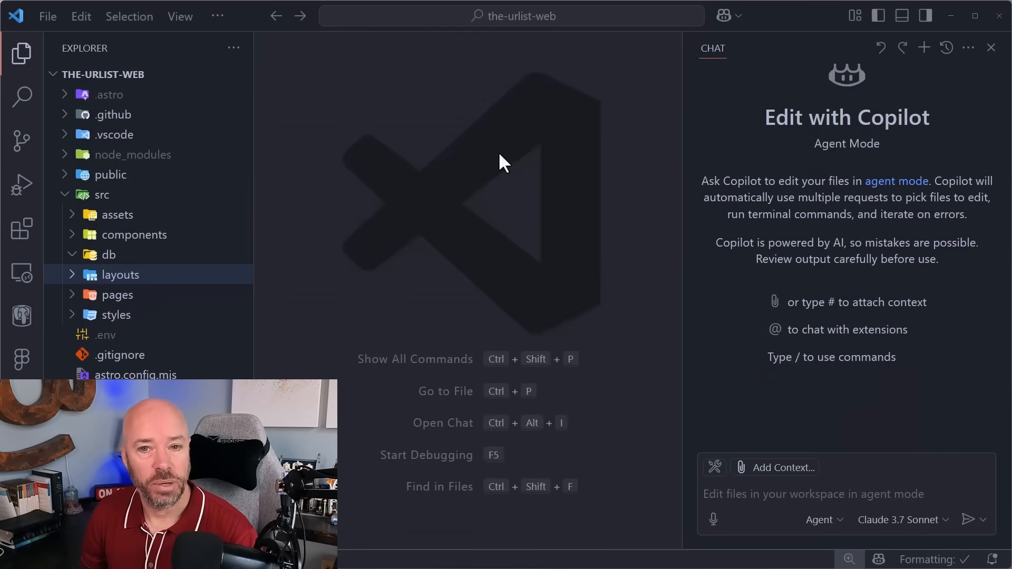
key(alt+Tab)
key(alt+Tab)
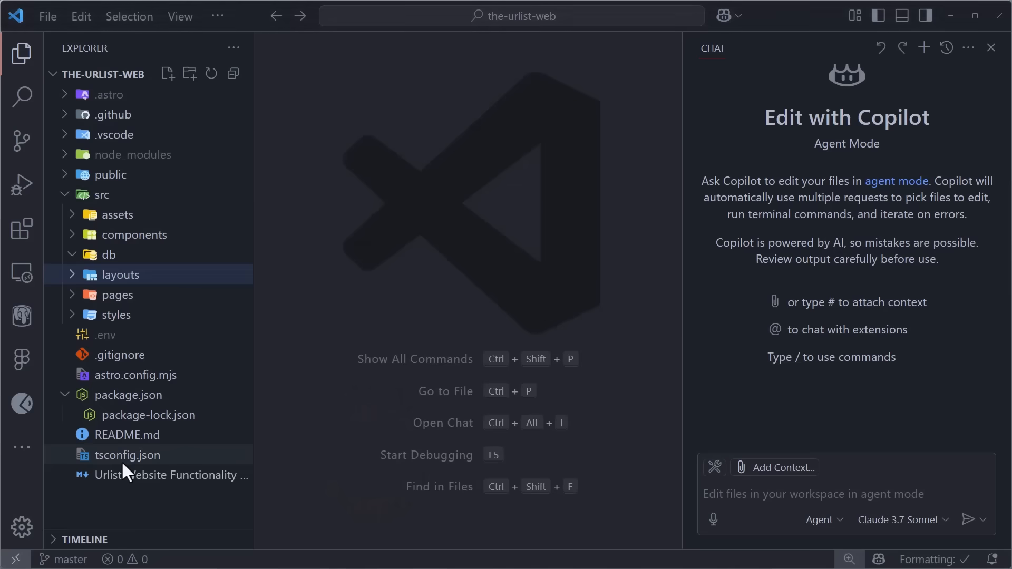
key(alt+Tab)
key(Tab)
key(Tab)
key(Tab)
key(Tab)
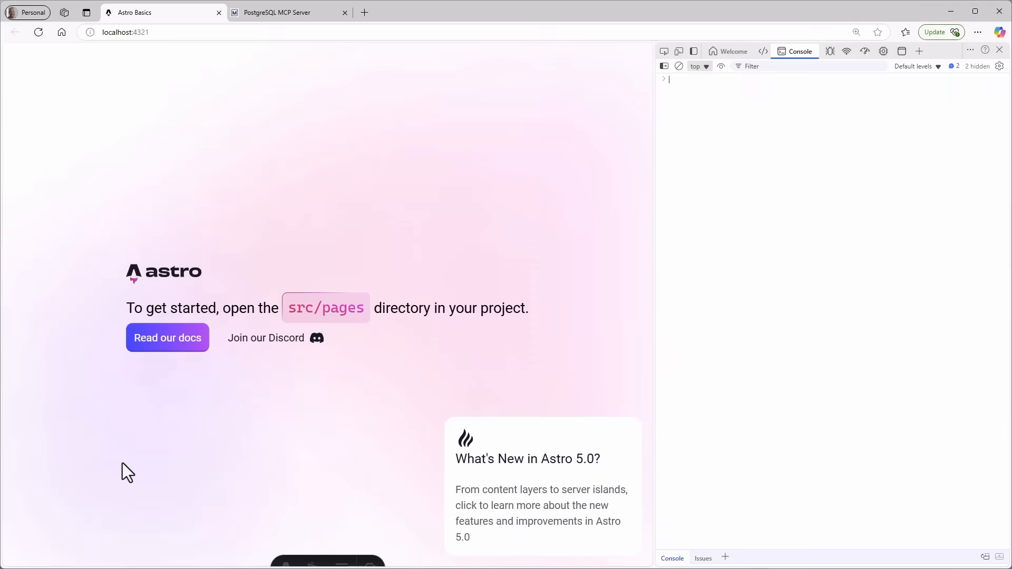
click(306, 9)
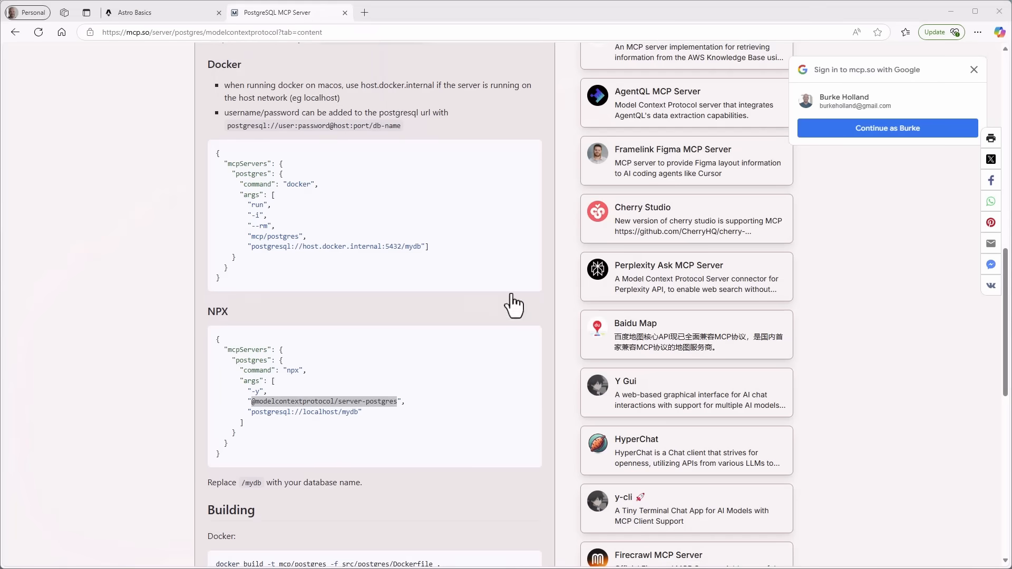
scroll(154, 157, up, 10)
scroll(154, 157, up, 5)
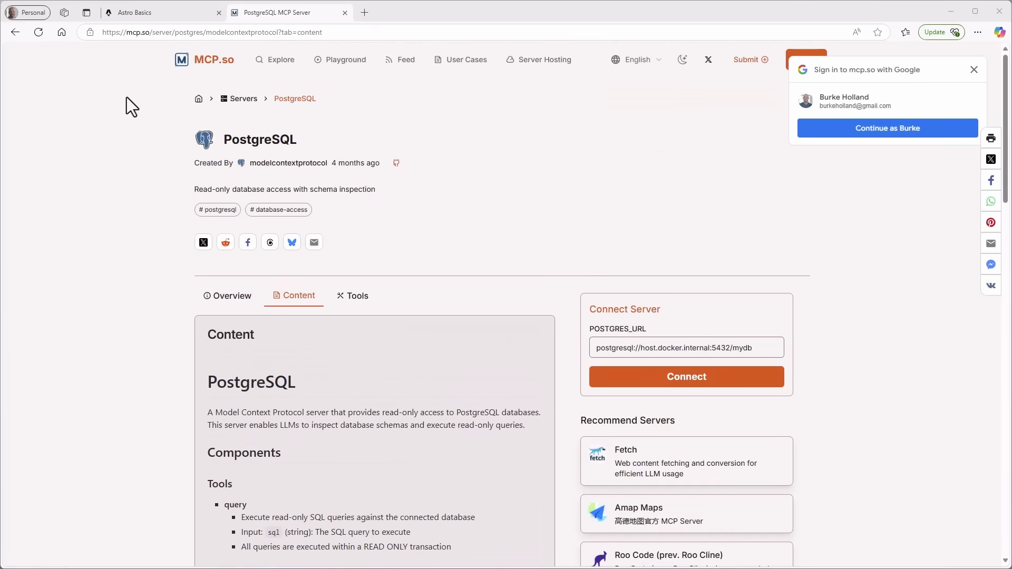
double_click(245, 139)
click(456, 221)
scroll(450, 237, down, 5)
scroll(447, 237, down, 5)
scroll(448, 237, down, 3)
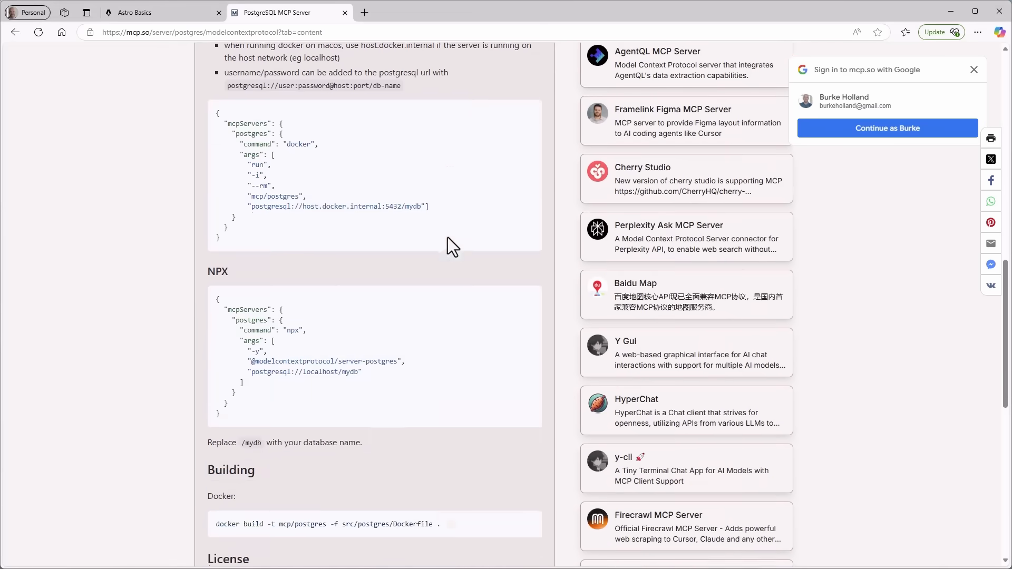
scroll(448, 238, up, 1)
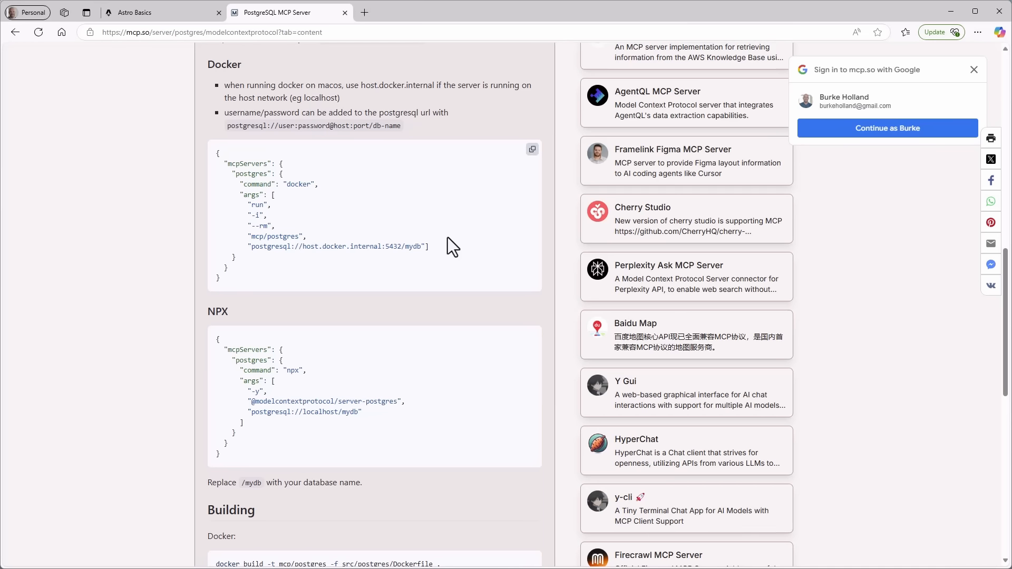
mouse_move(374, 355)
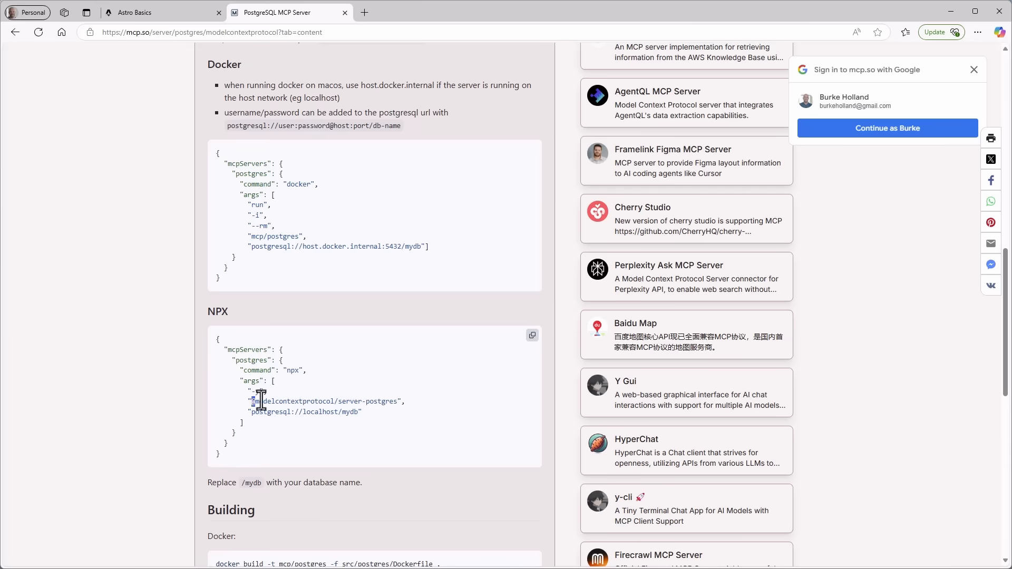
drag(253, 401, 398, 404)
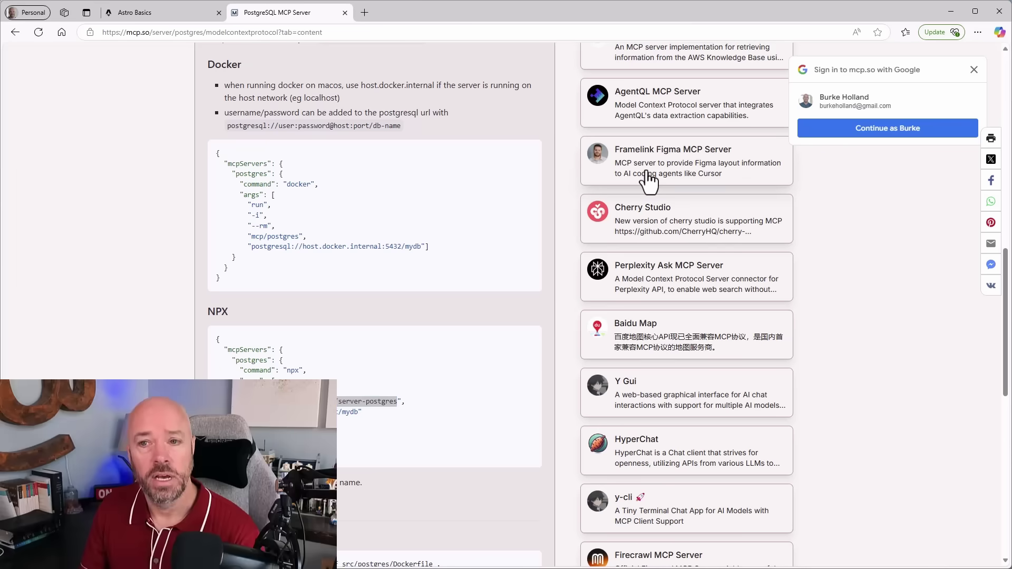
key(alt+Tab)
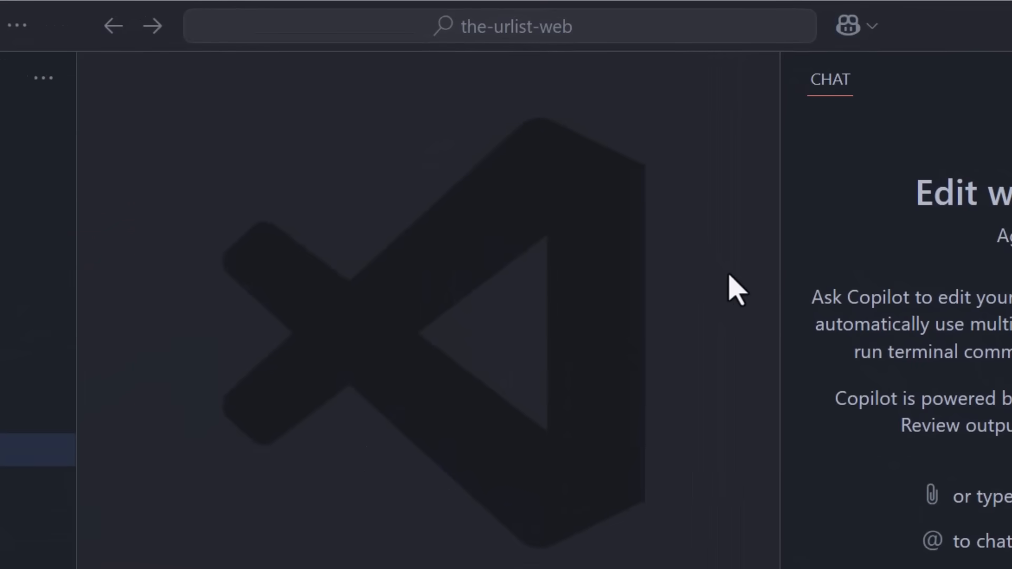
key(ctrl+shift+p)
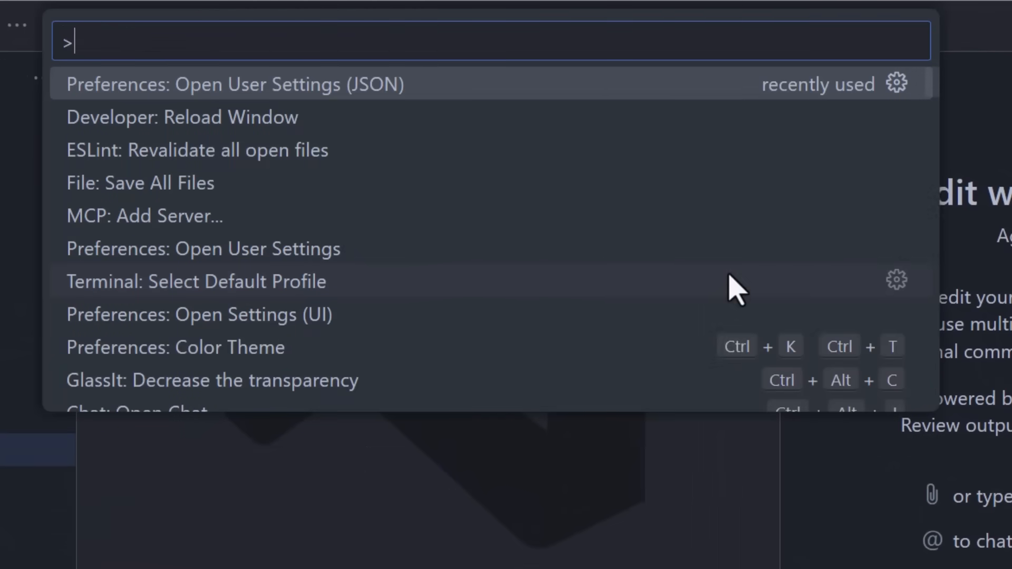
text(mcp)
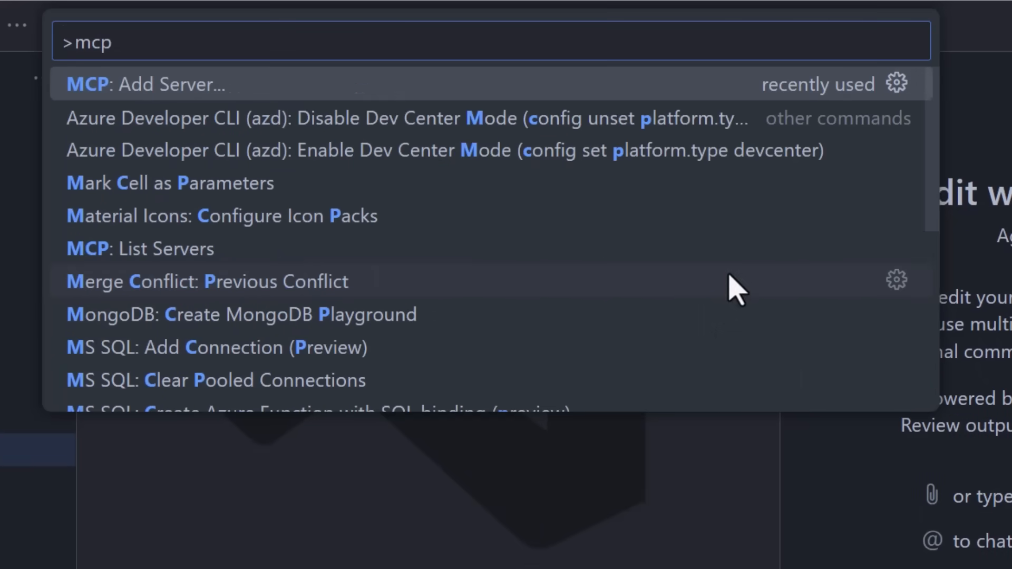
key(Return)
key(Down)
key(Down)
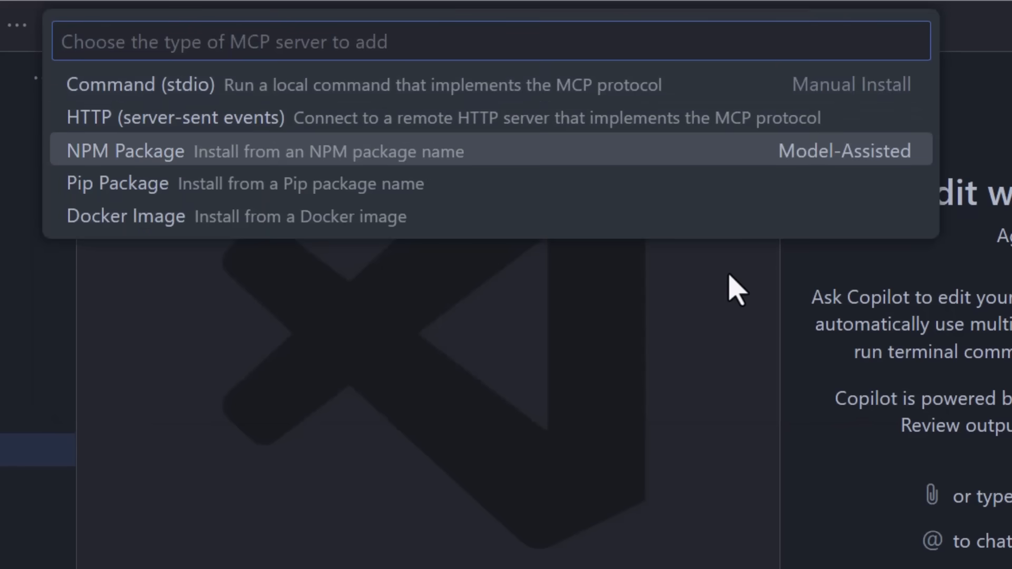
key(Return)
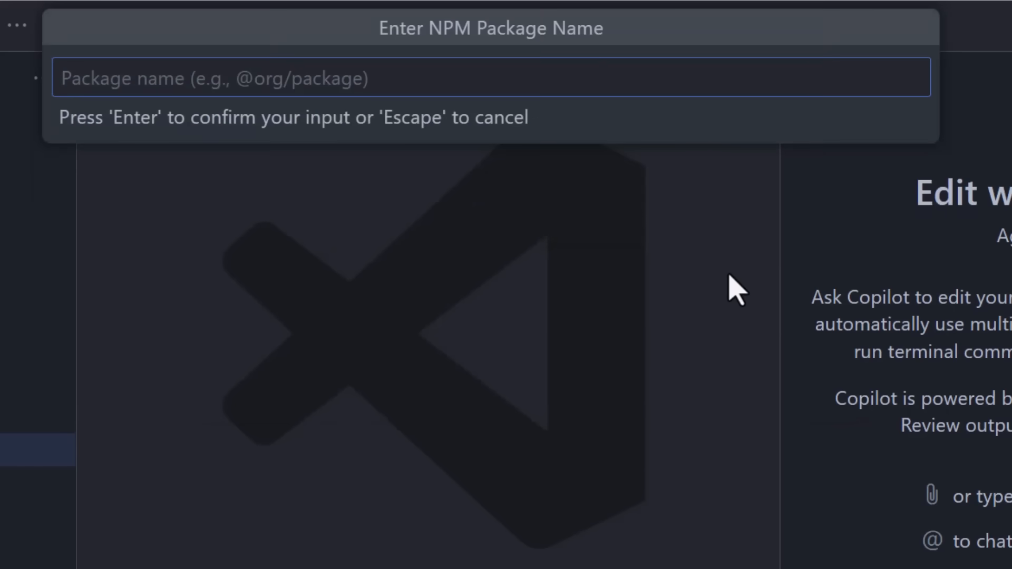
text(@modelcontextprotocol/server-postgres)
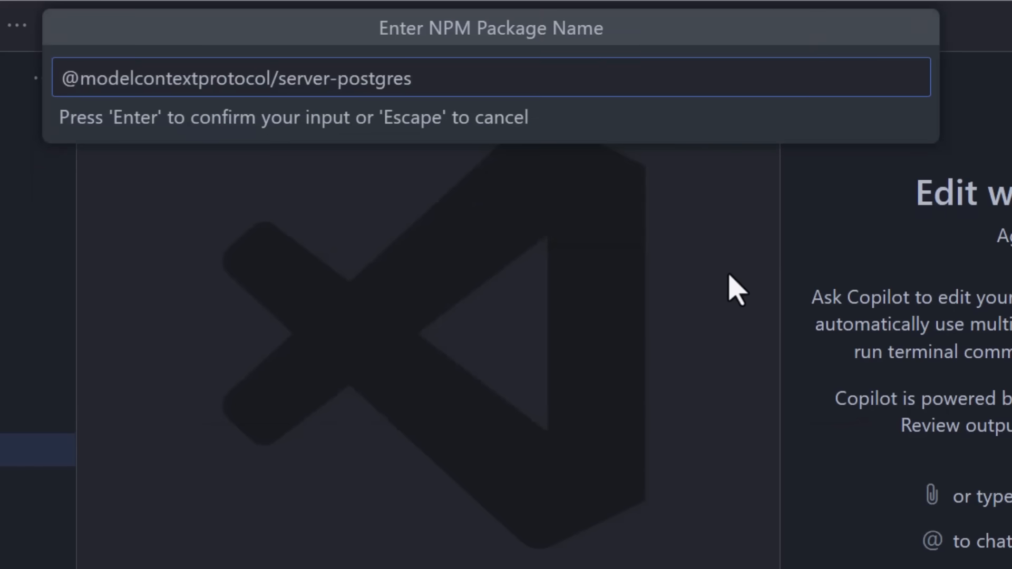
key(Return)
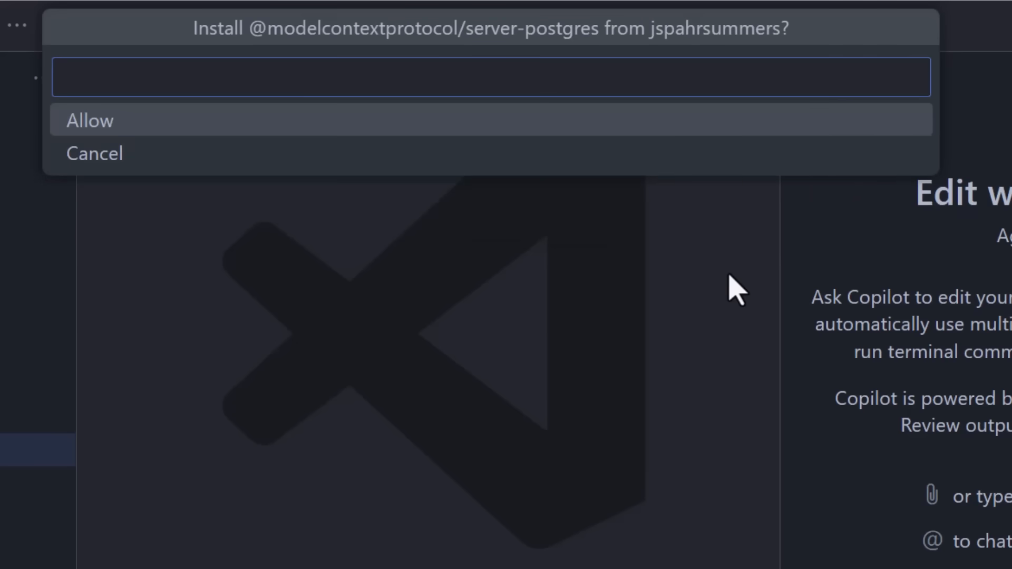
key(Return)
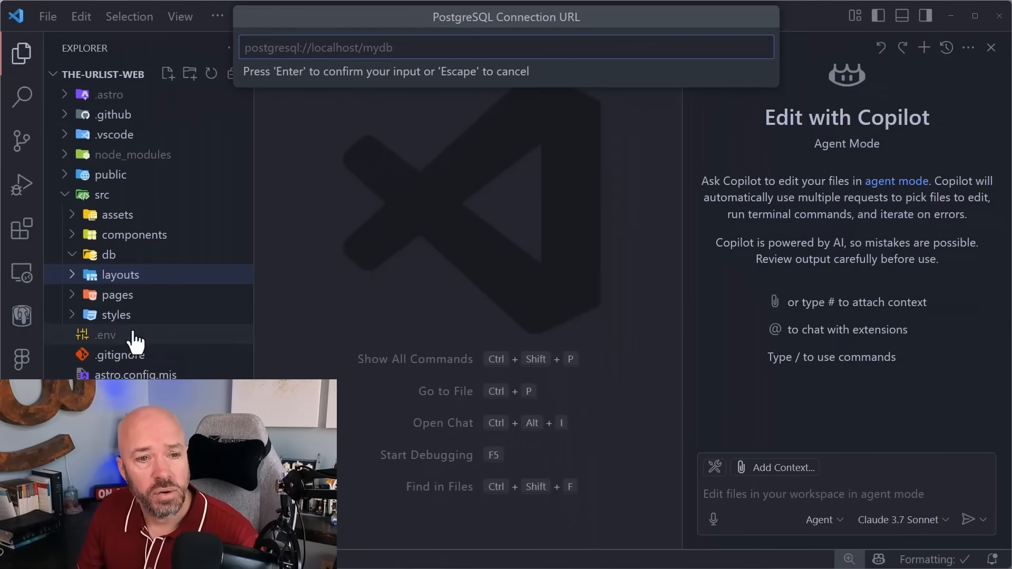
Step: Copy the database URL from the .env file and submit it as the PostgreSQL connection URL
click(105, 334)
key(End)
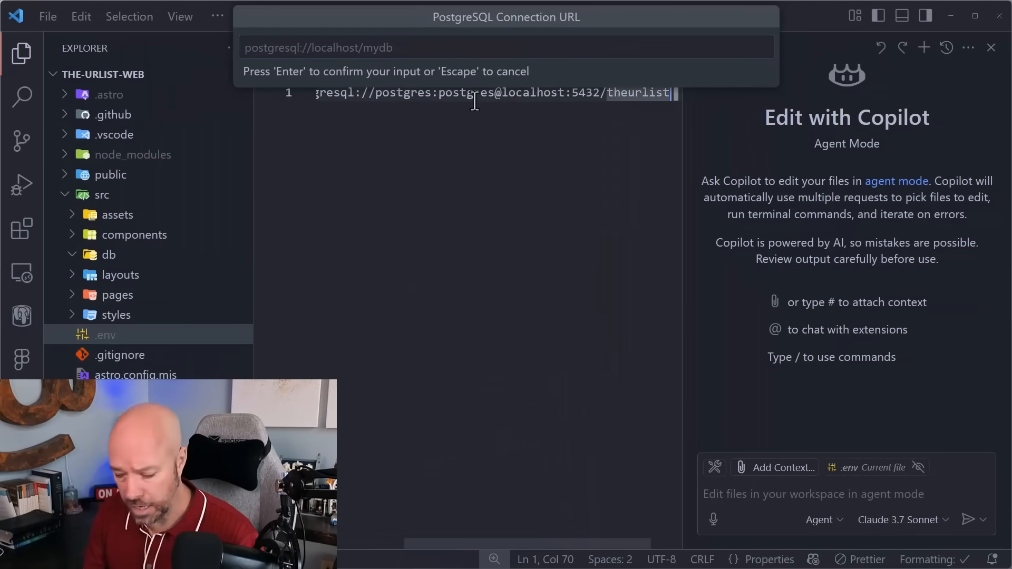
key(shift+Home)
key(shift+ctrl+Right)
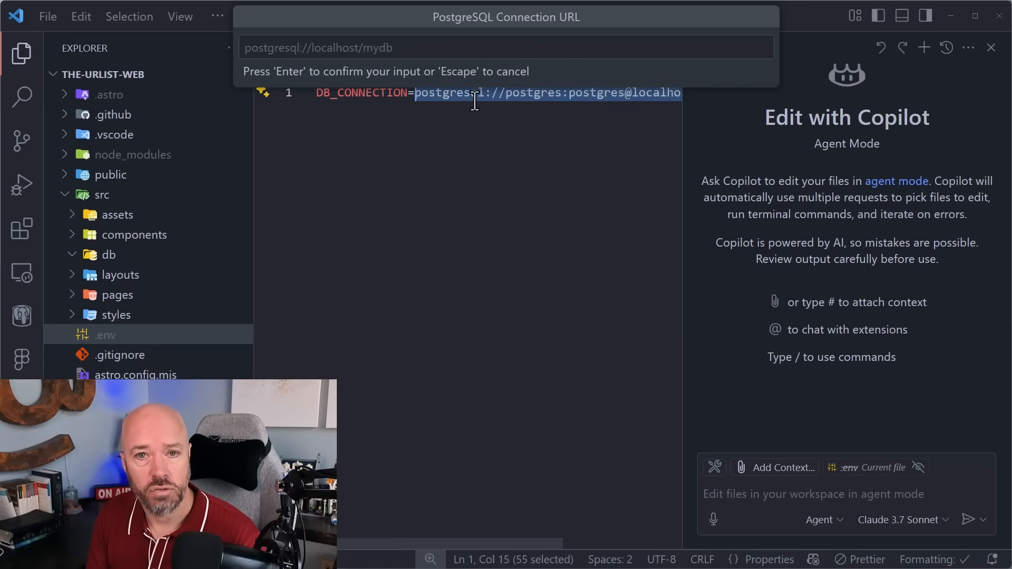
click(386, 48)
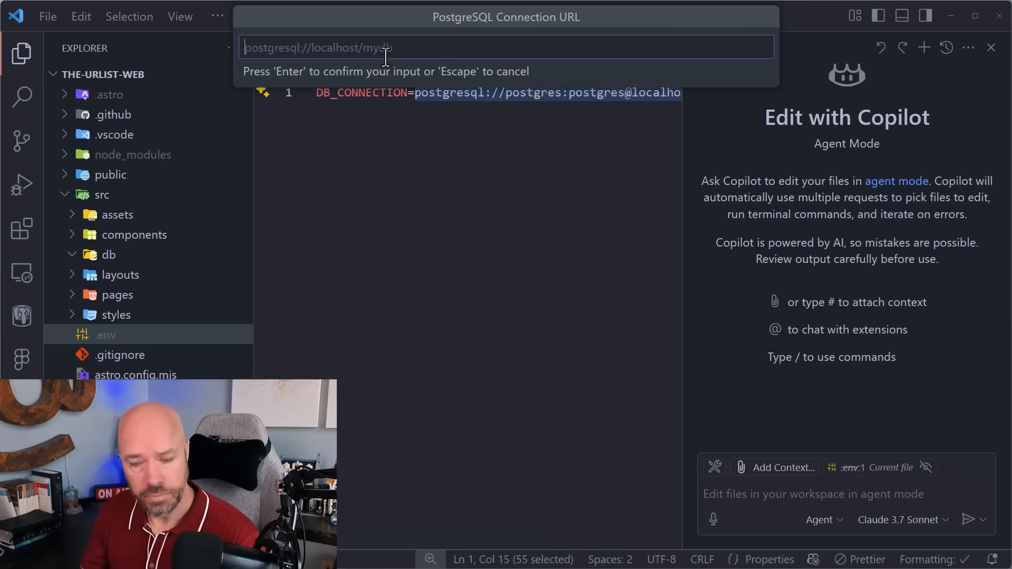
key(ctrl+v)
key(Return)
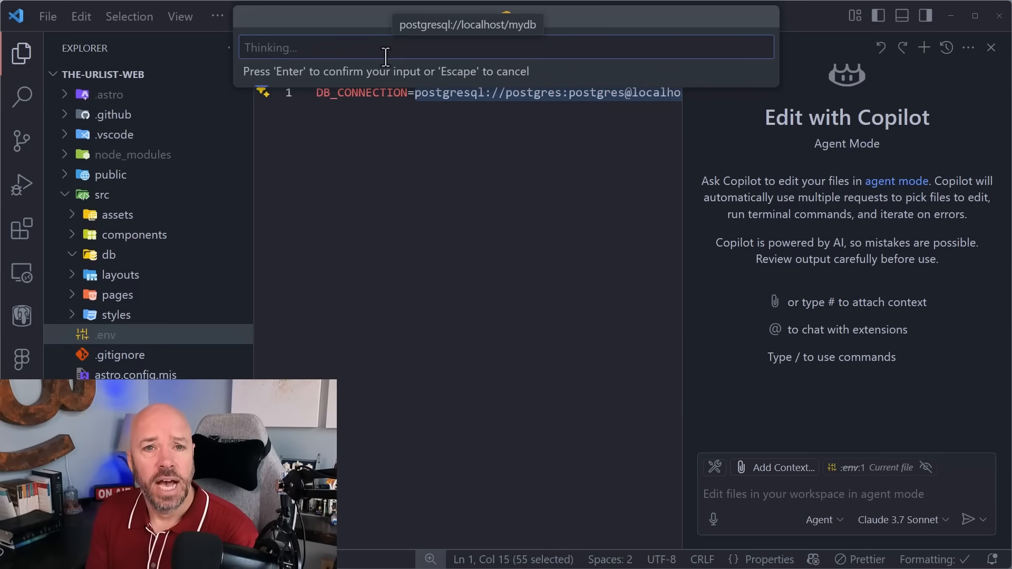
Step: Accept the server id 'postgres' and store it in user settings.json
key(Return)
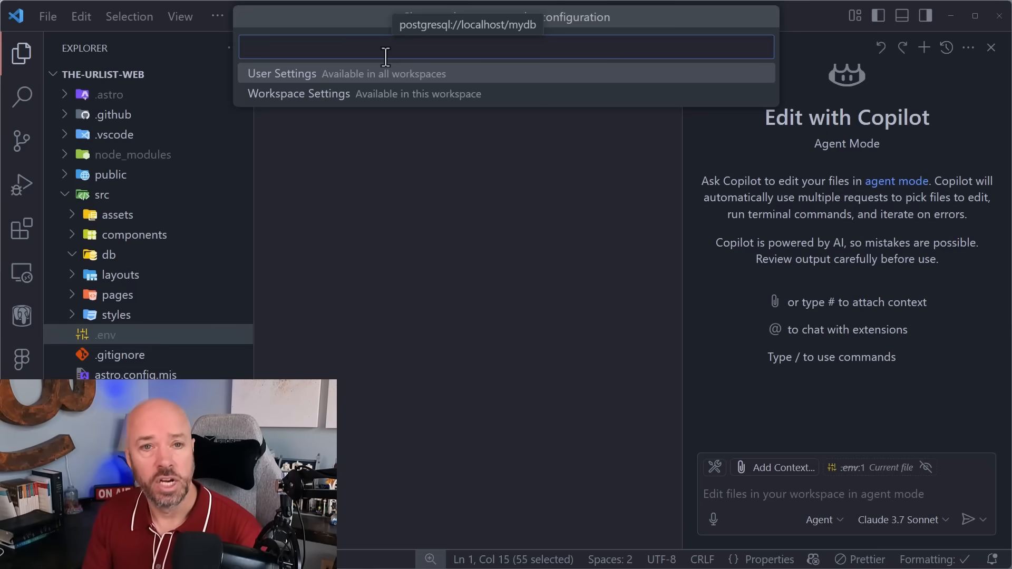
key(Return)
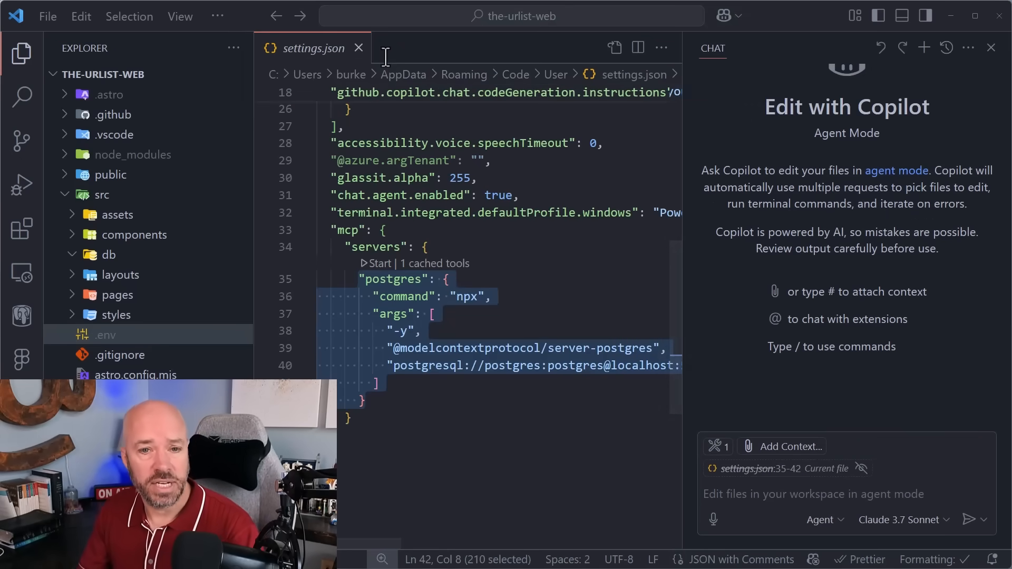
Step: Start the postgres MCP server from its code lens and close settings.json
click(461, 229)
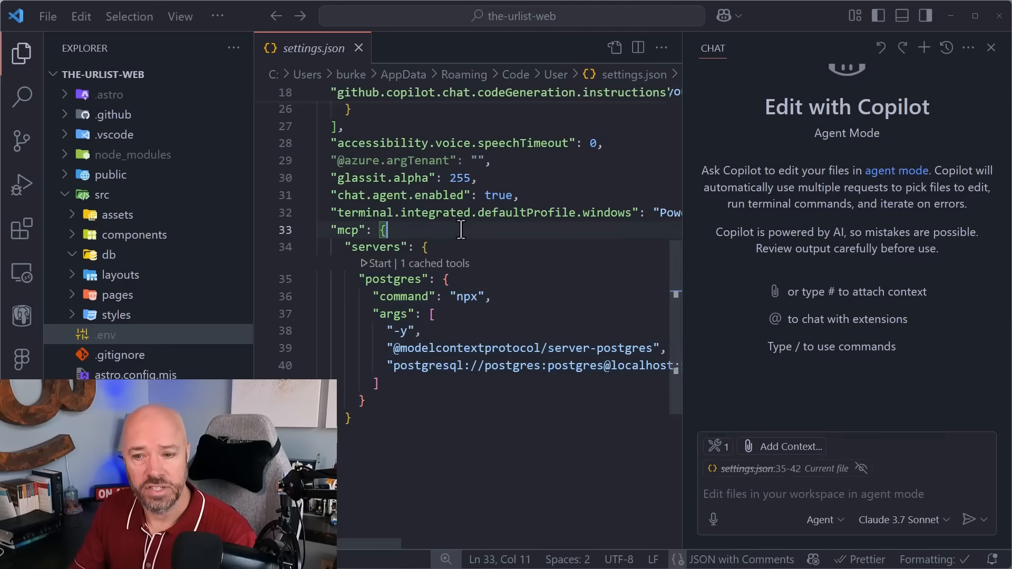
click(379, 263)
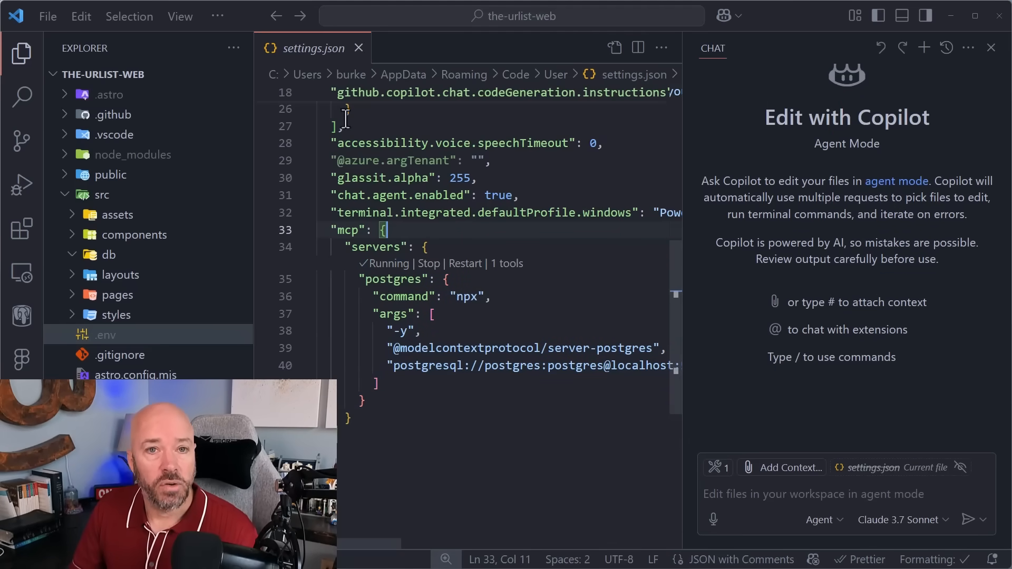
click(358, 48)
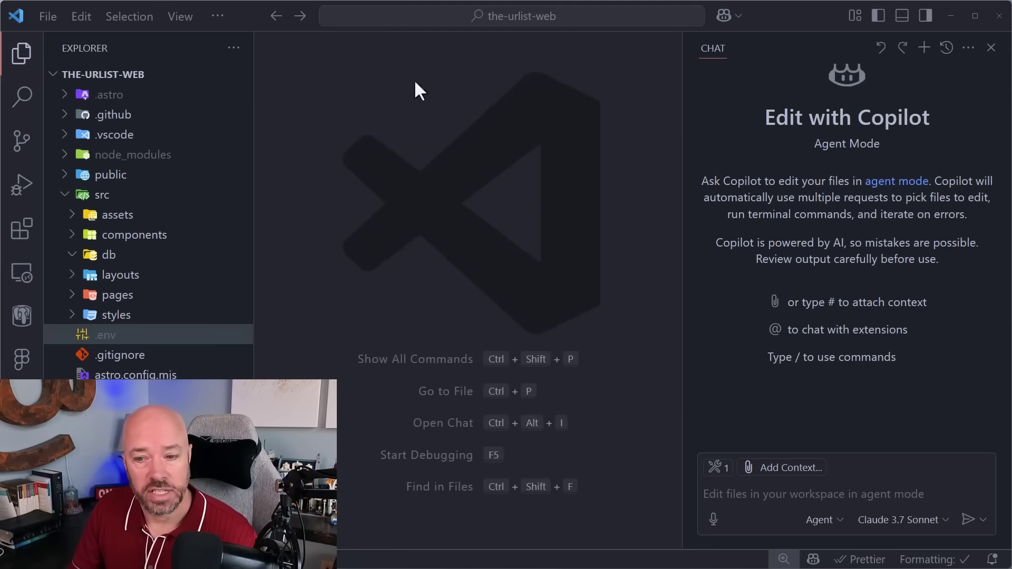
Step: Confirm the postgres query tool is enabled and ask 'What is the schema of my database #query'
click(716, 467)
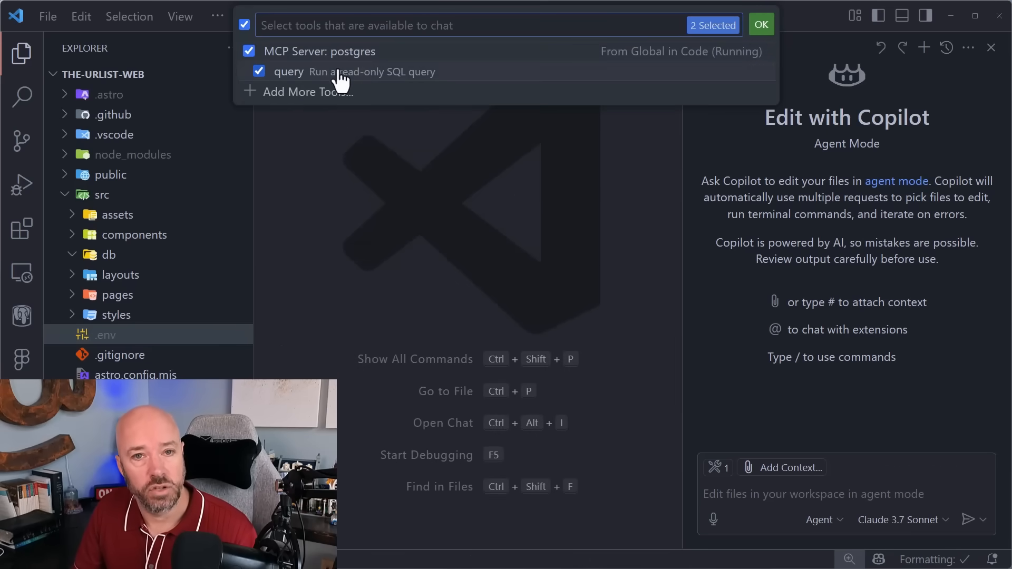
click(761, 24)
click(748, 497)
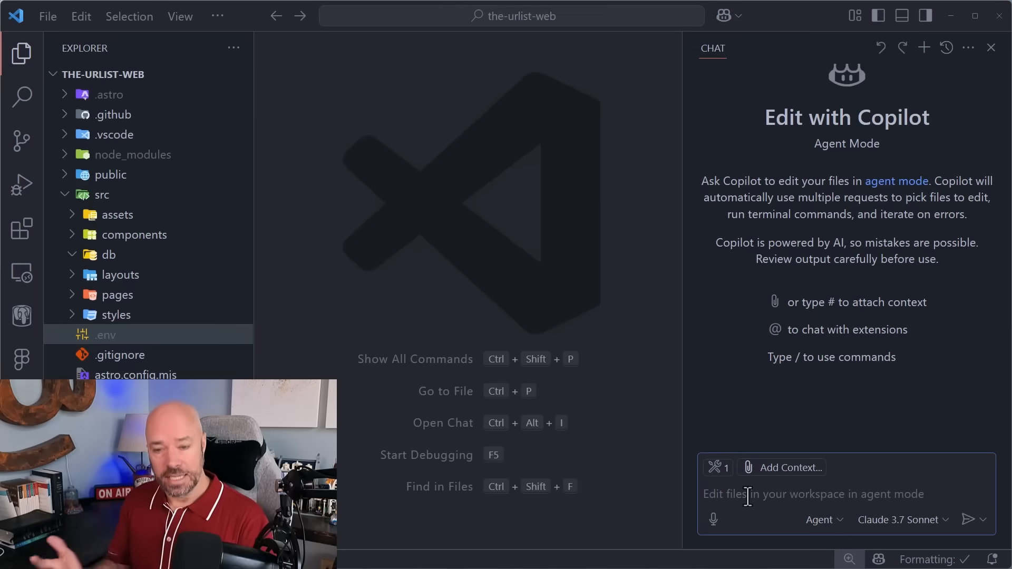
text(W)
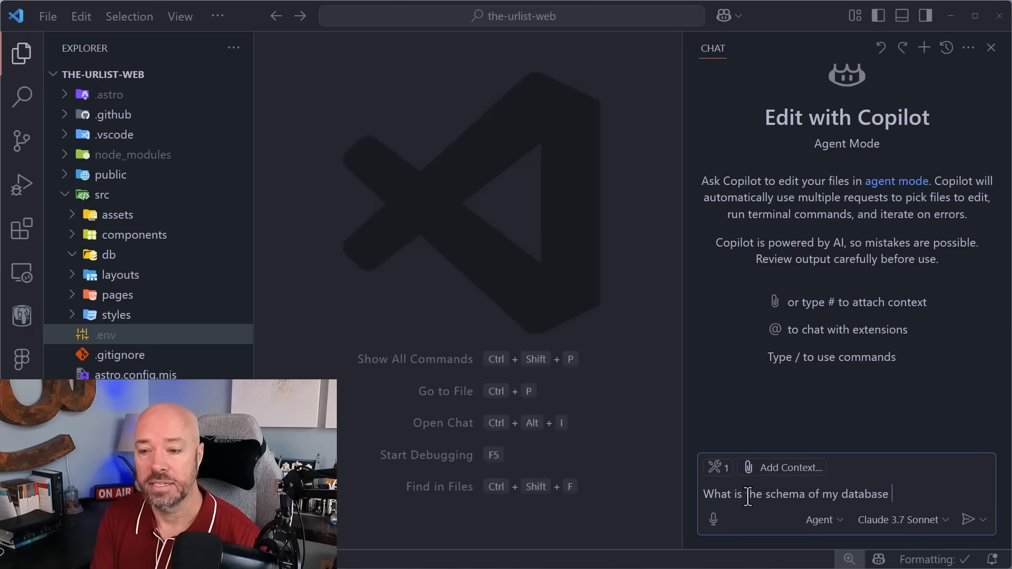
text(#query)
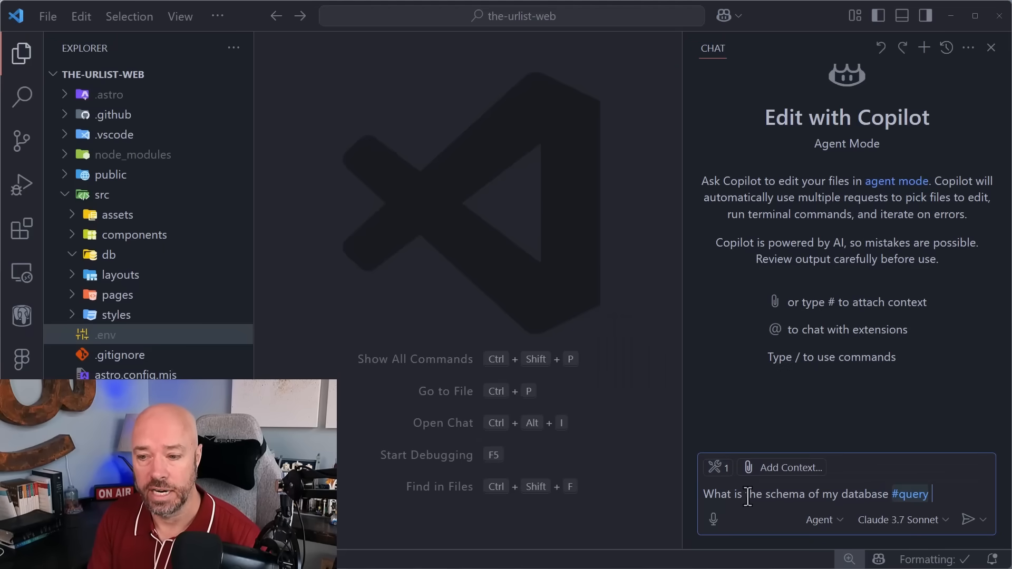
key(Return)
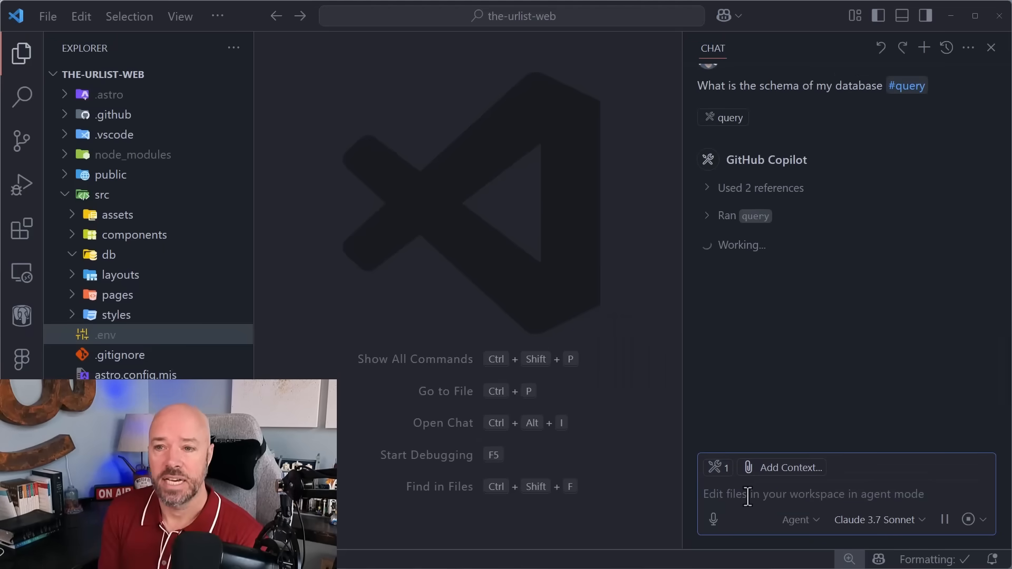
Step: Expand the 'Ran query' details to read the lists and links table schemas
click(711, 216)
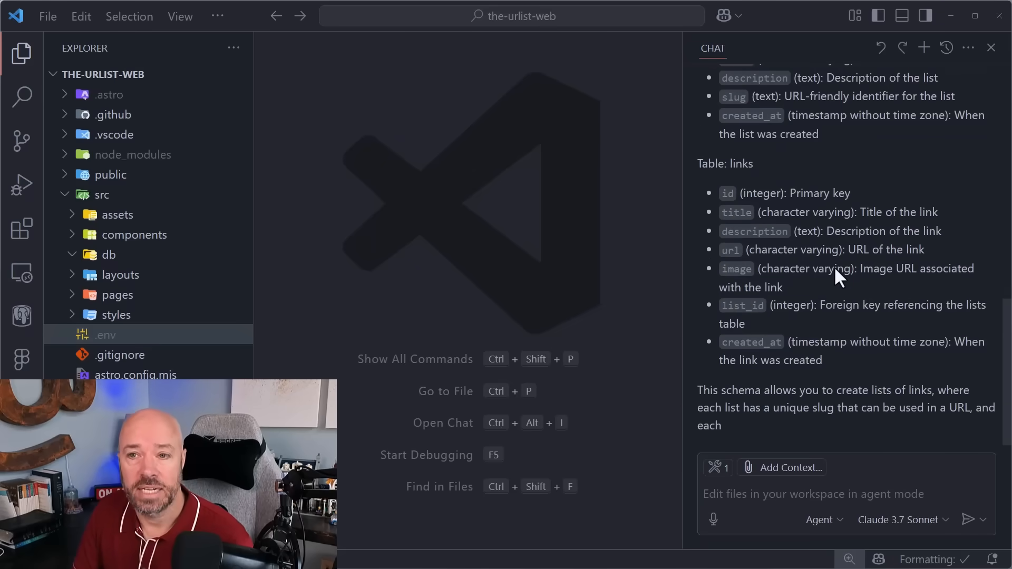
scroll(833, 266, up, 3)
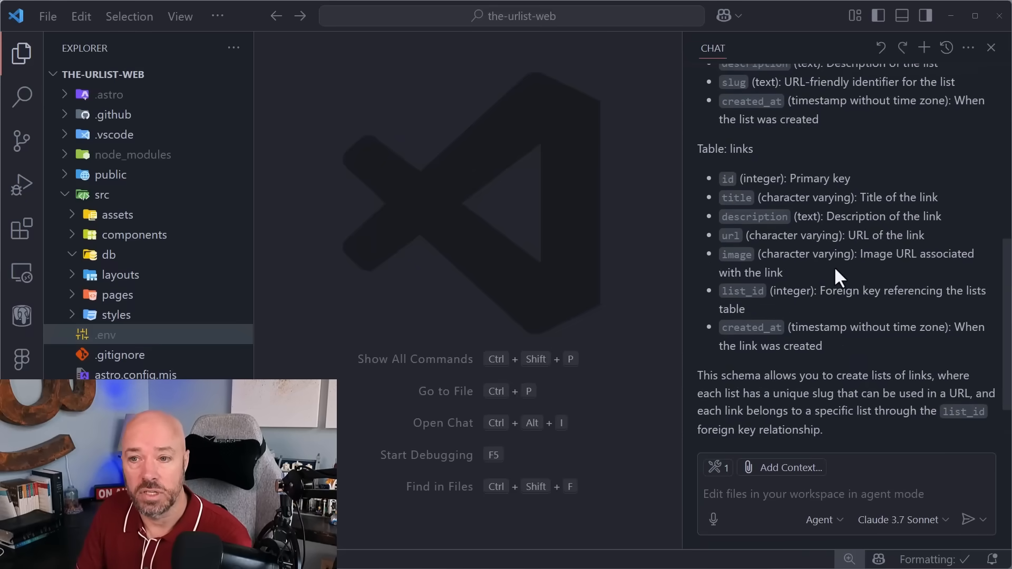
scroll(834, 267, up, 3)
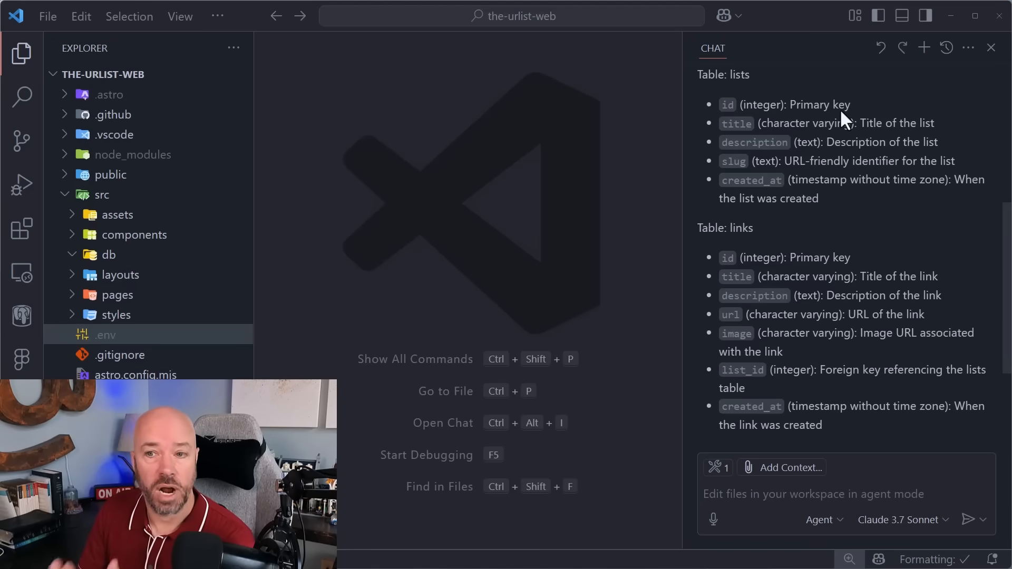
scroll(840, 154, down, 3)
scroll(840, 154, down, 2)
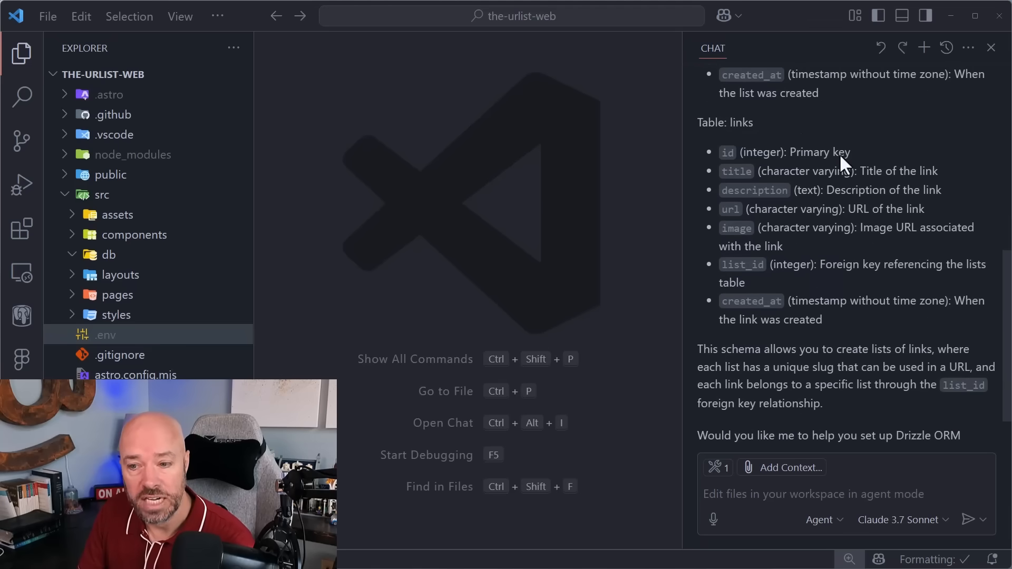
scroll(840, 155, down, 1)
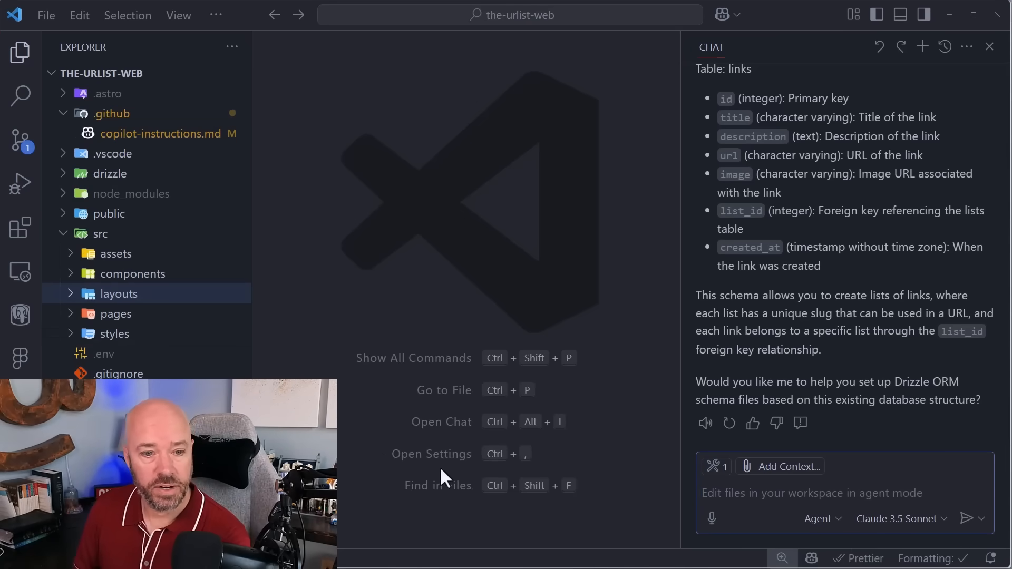
Step: Attach the Urlist requirements PRD and send a dictated request to build the app
drag(119, 293, 739, 499)
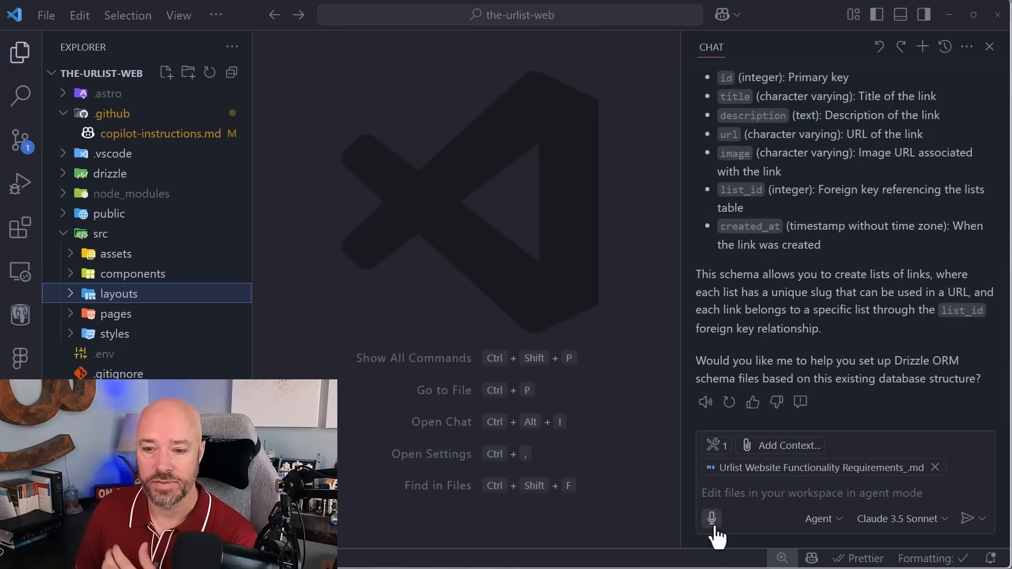
click(711, 519)
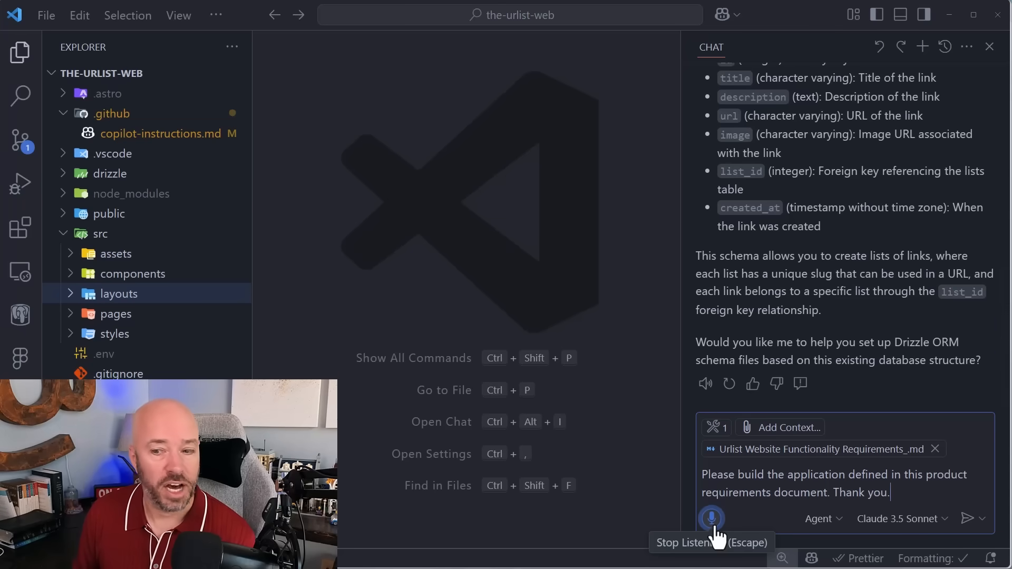
click(711, 519)
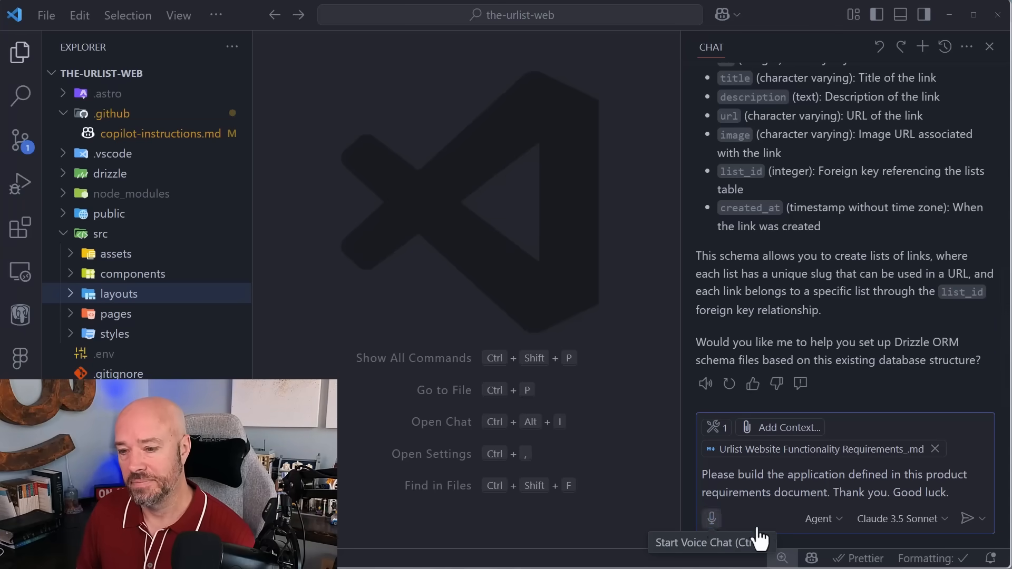
click(967, 519)
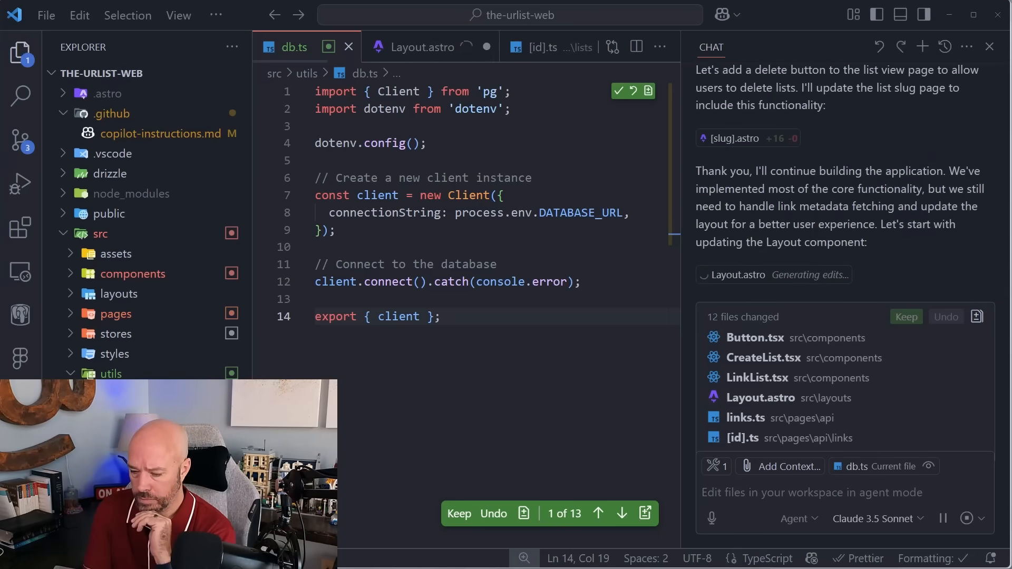
Step: Allow the npm install command and let Copilot continue iterating on the app
click(734, 277)
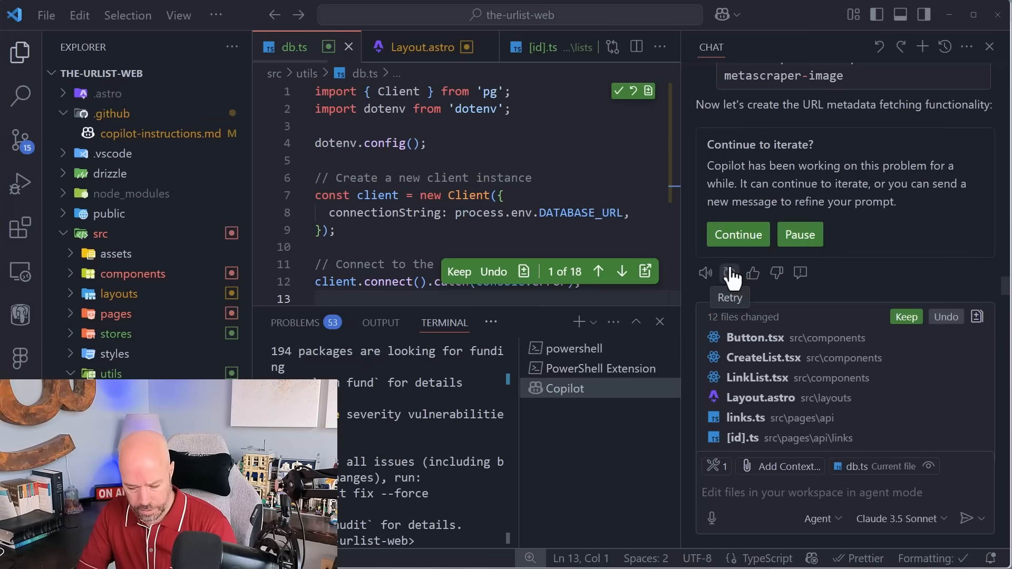
click(737, 235)
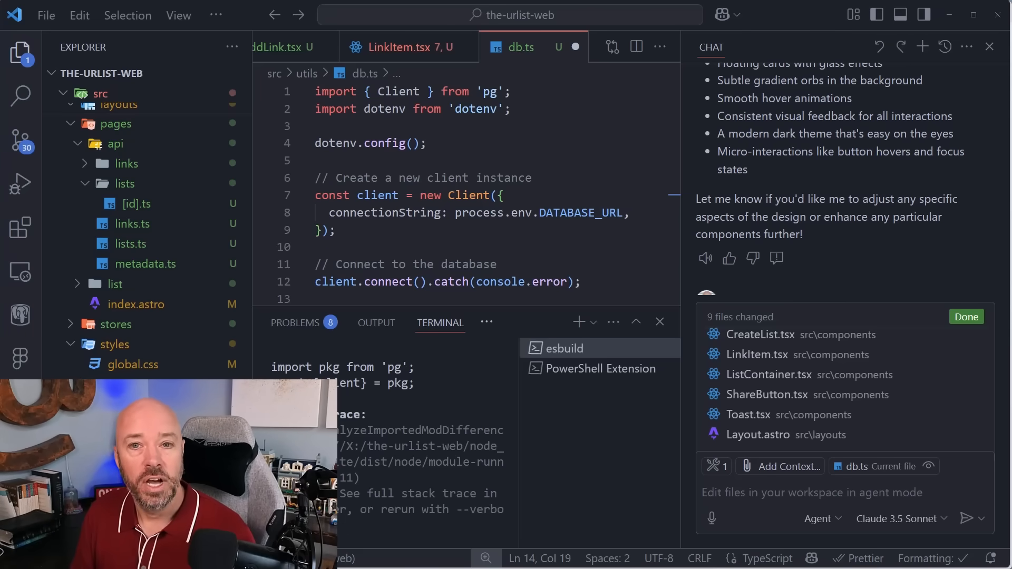
Step: Hide the terminal and remove the { Client } import from line 1 of db.ts
click(525, 91)
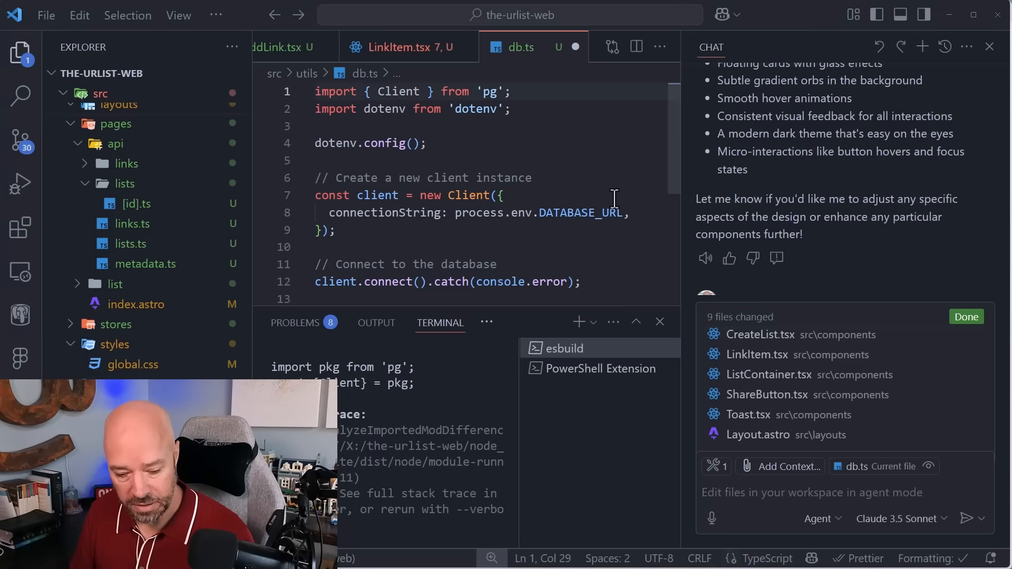
click(659, 322)
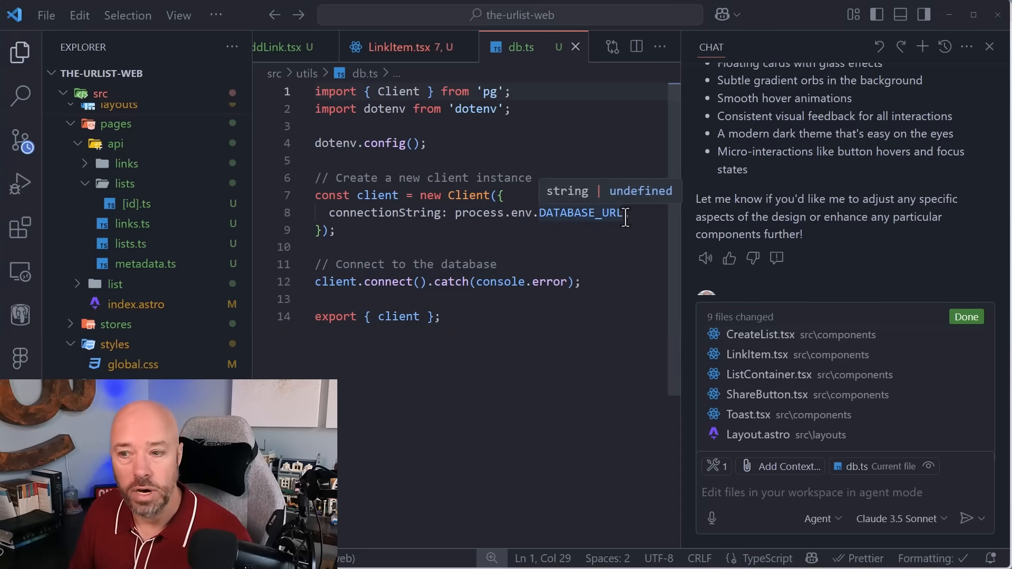
click(428, 91)
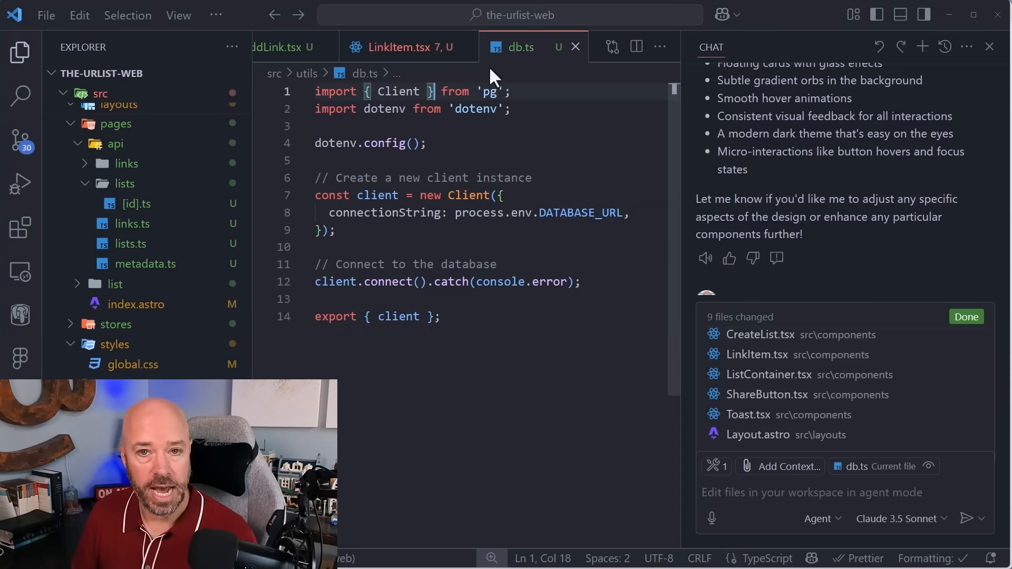
key(BackSpace)
key(BackSpace)
key(BackSpace)
key(BackSpace)
key(BackSpace)
key(BackSpace)
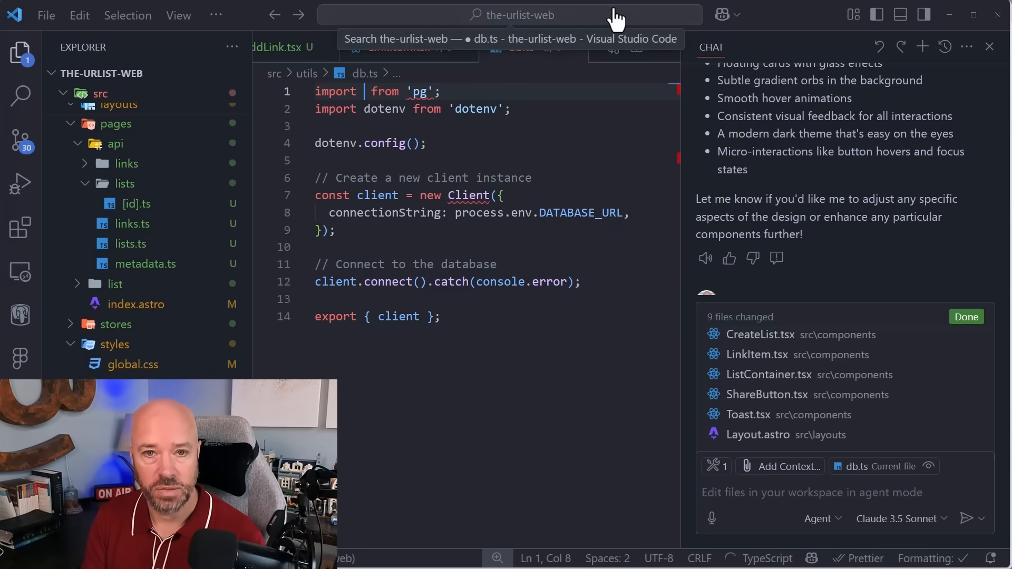
text(pg)
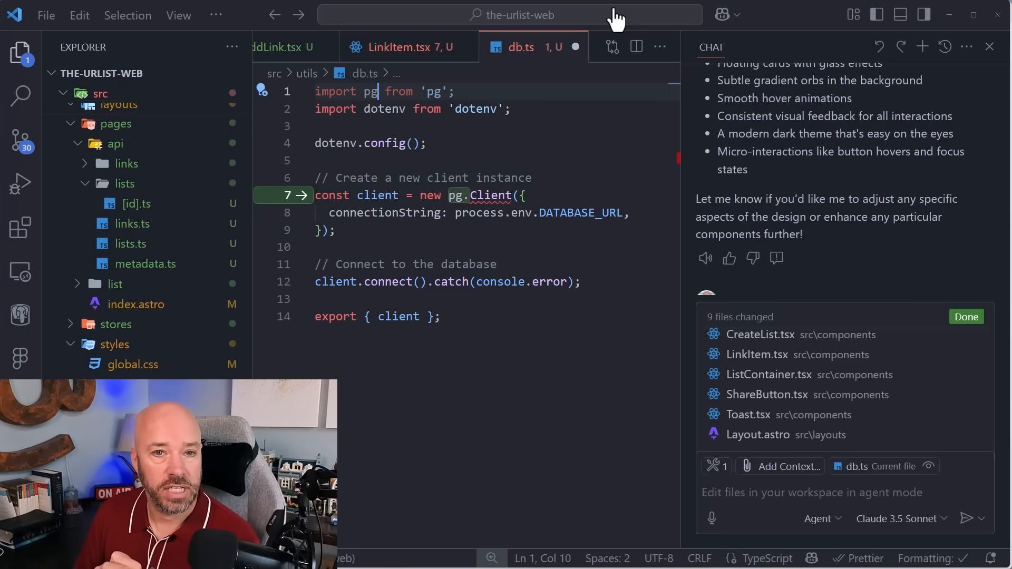
Step: Accept Copilot's Next Edit Suggestion on line 7 so the client line no longer errors
click(301, 195)
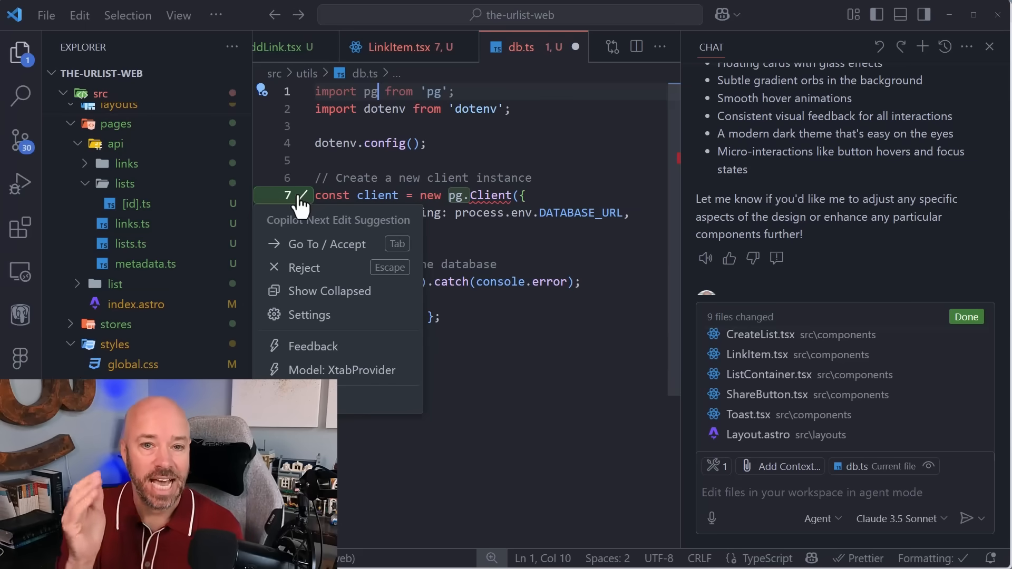
key(Escape)
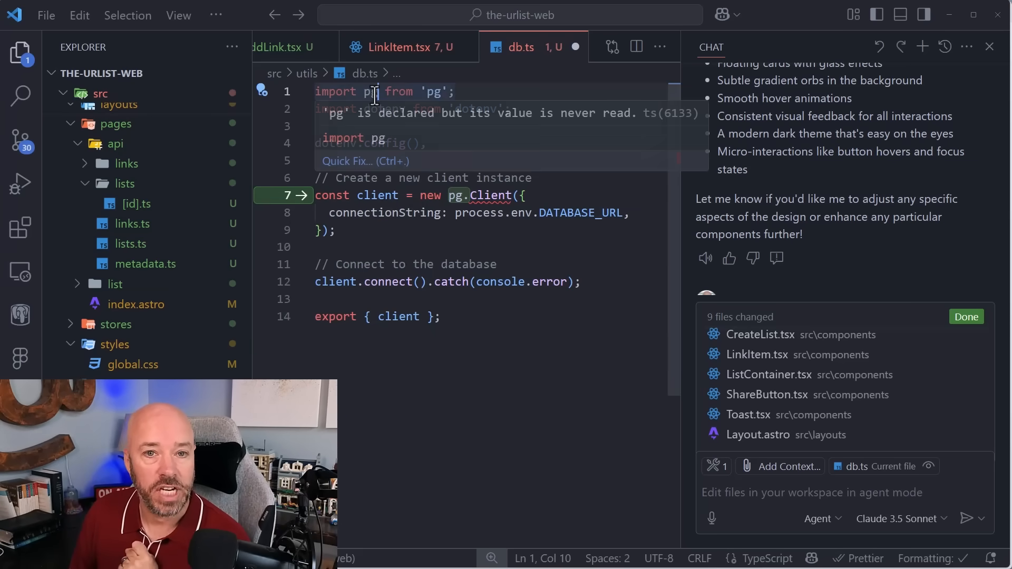
click(302, 195)
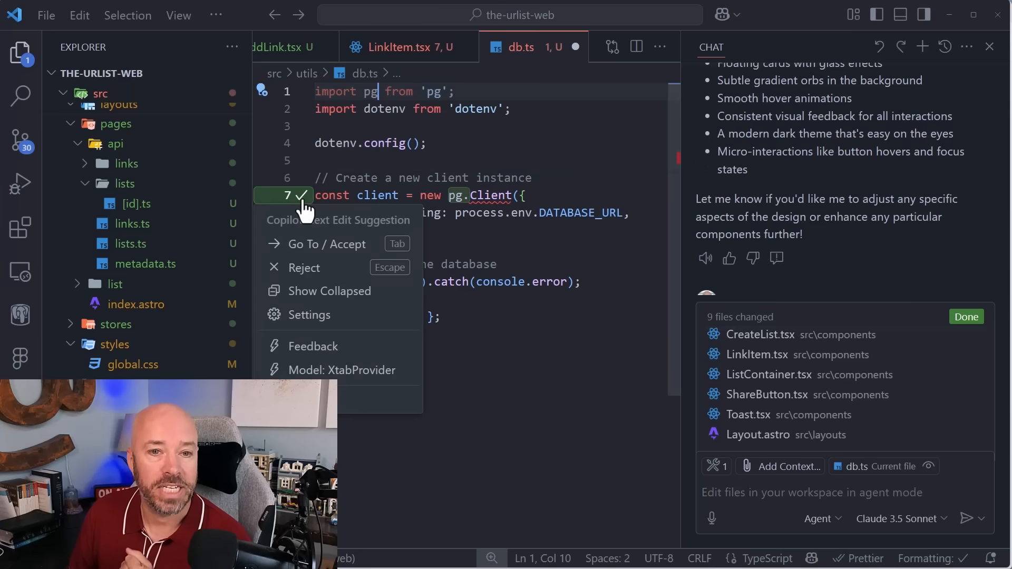
click(309, 246)
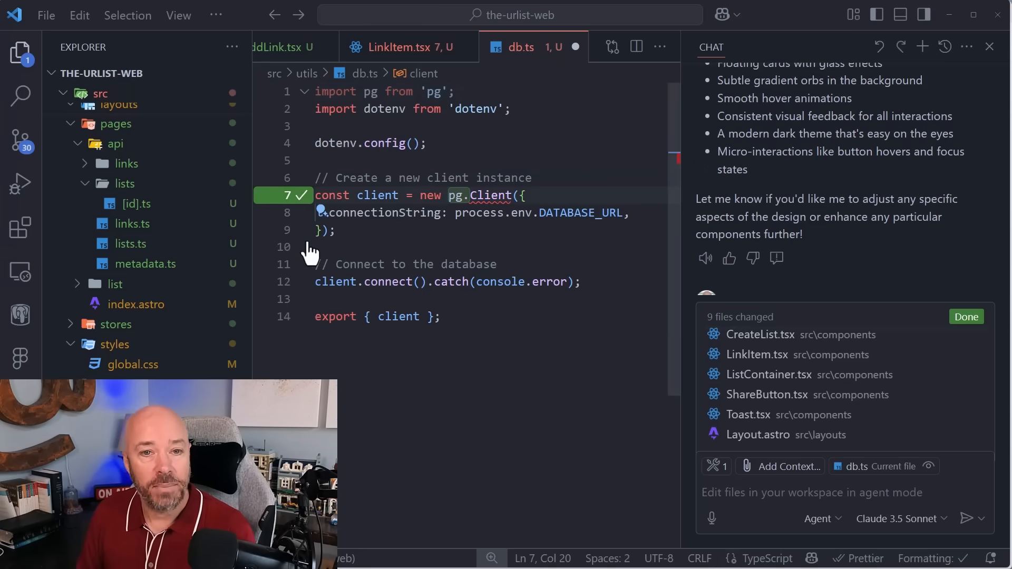
click(301, 195)
click(341, 237)
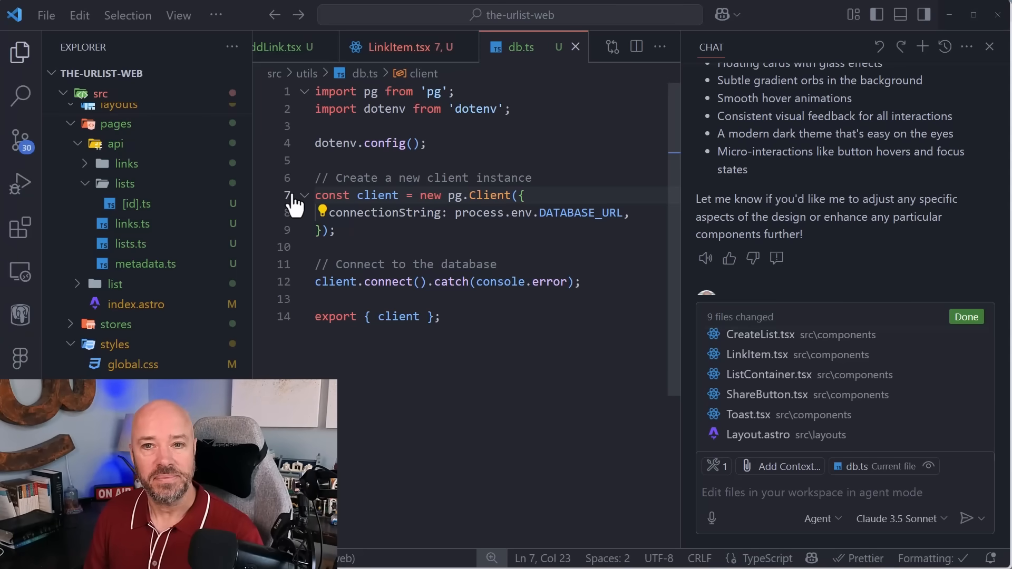
Step: Switch to the Urlist site and create a list titled 'My Favorite Links'
key(alt+Tab)
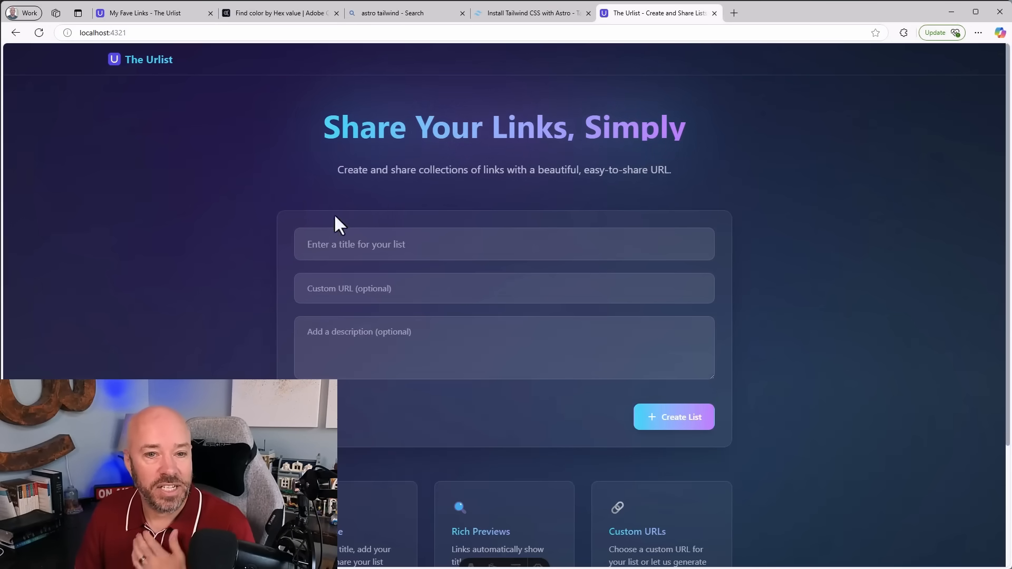
click(349, 237)
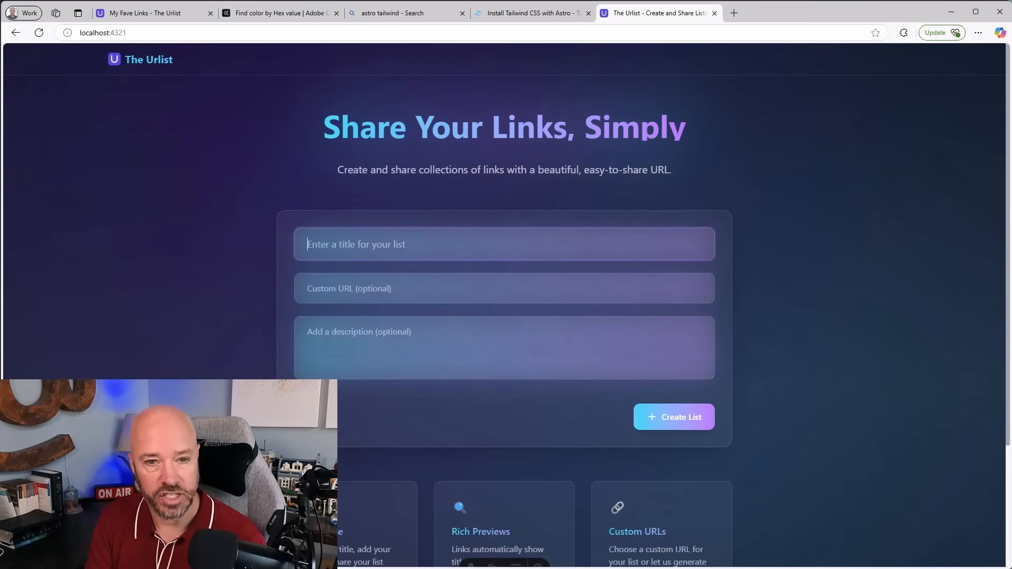
text(My Favorite Lin)
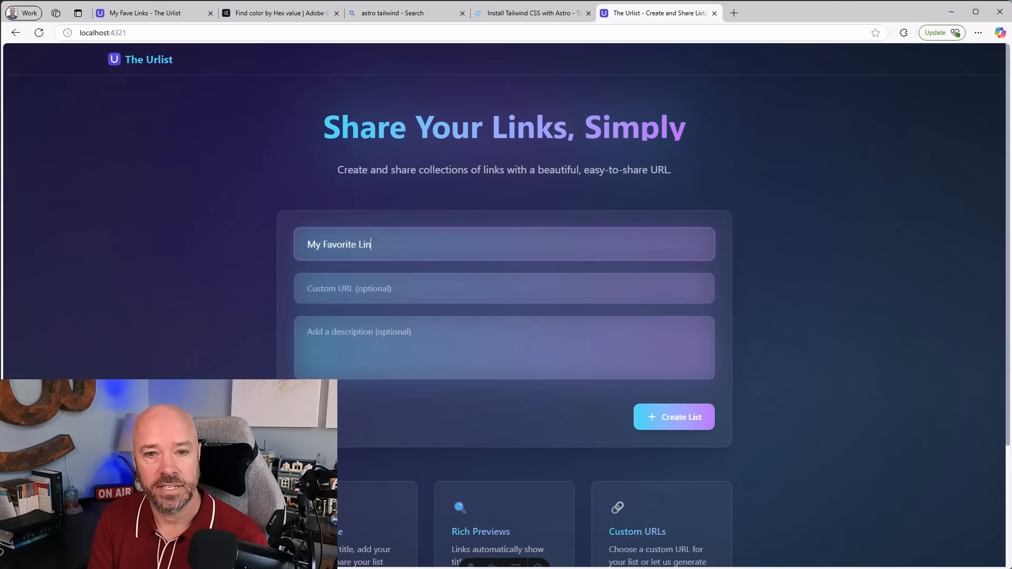
text(s)
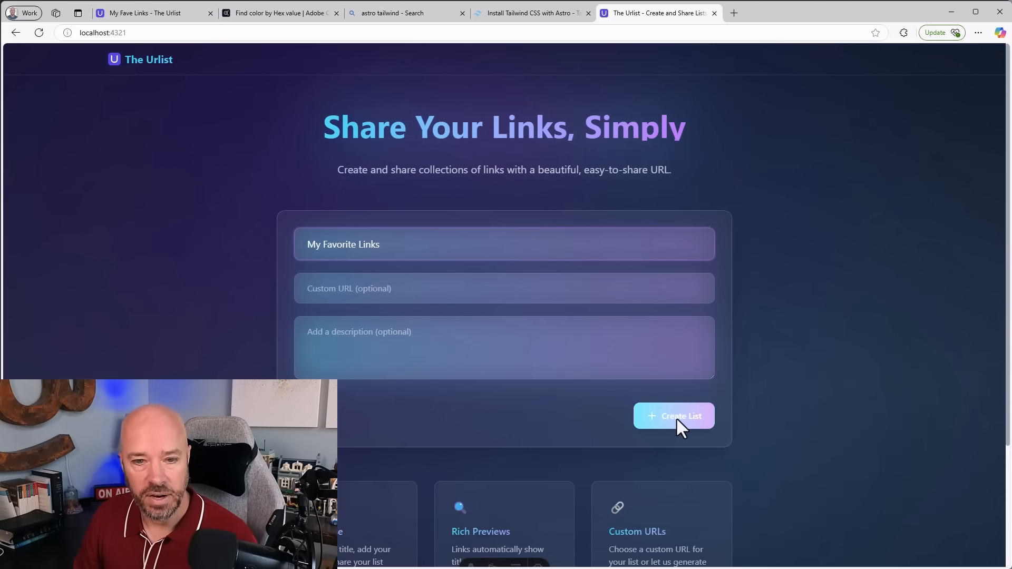
click(668, 415)
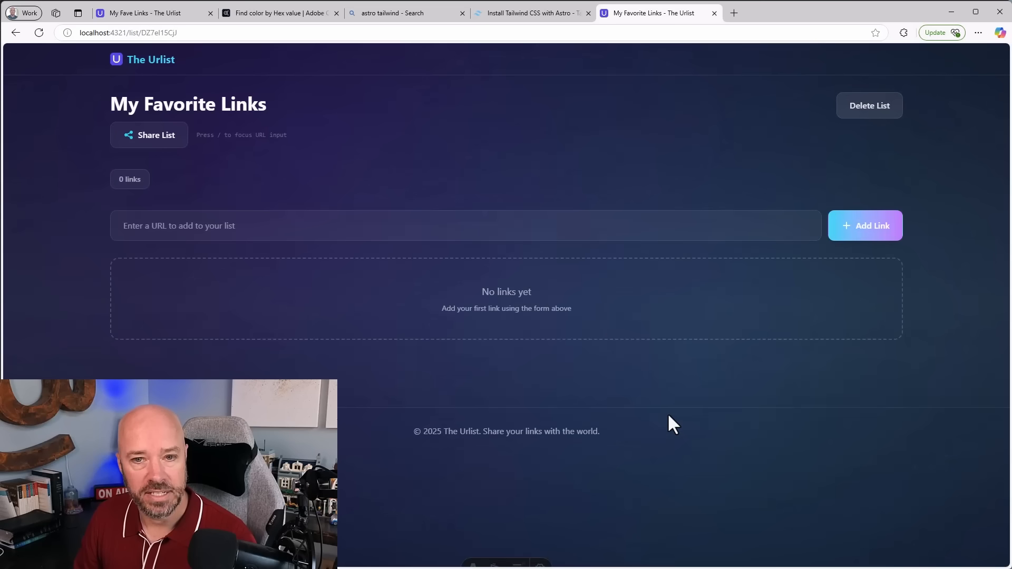
Step: Add the Home, Google and battle.net links to My Favorite Links
click(531, 226)
text(ht)
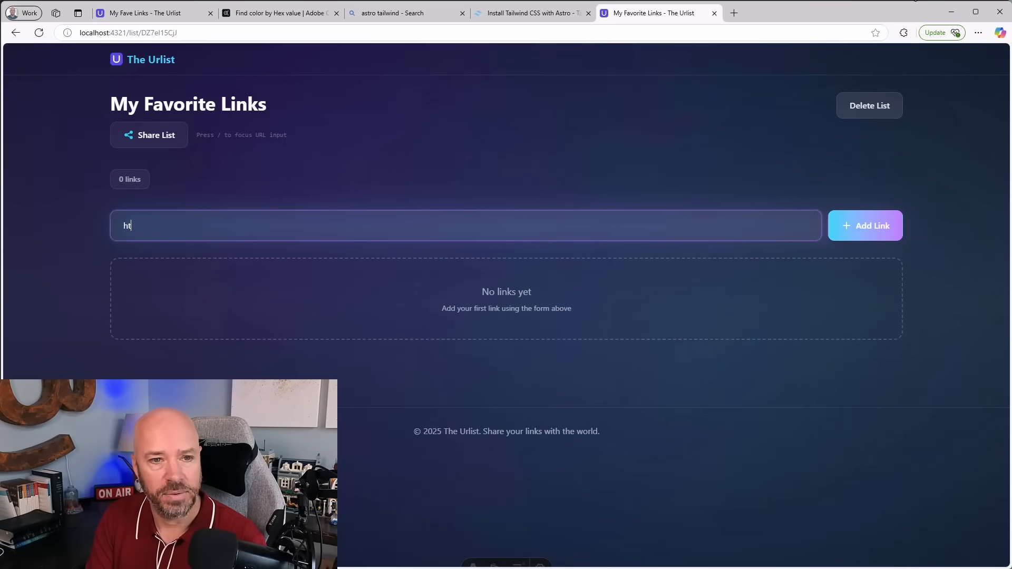
text(tps://burkeholland.github.io)
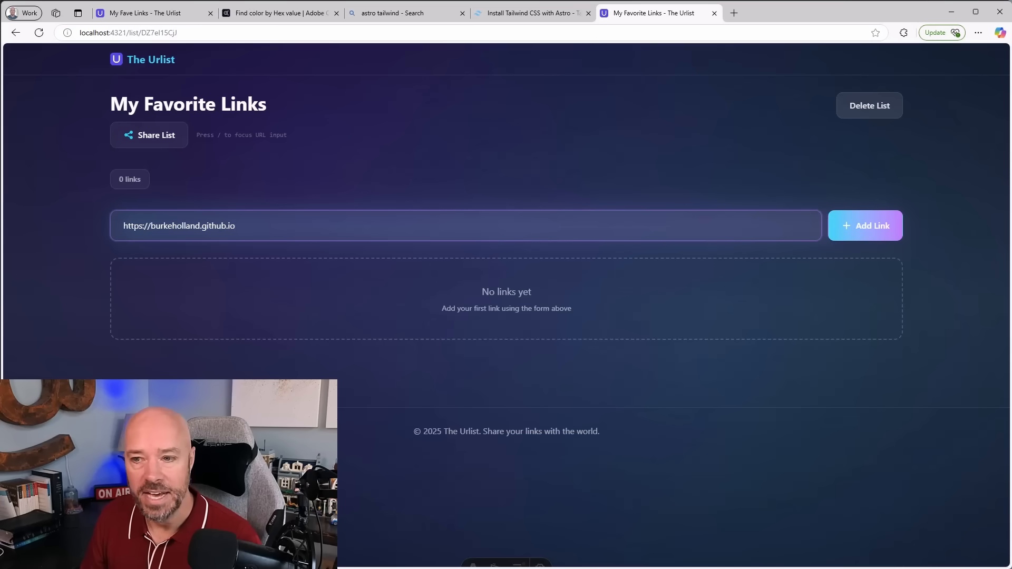
click(858, 227)
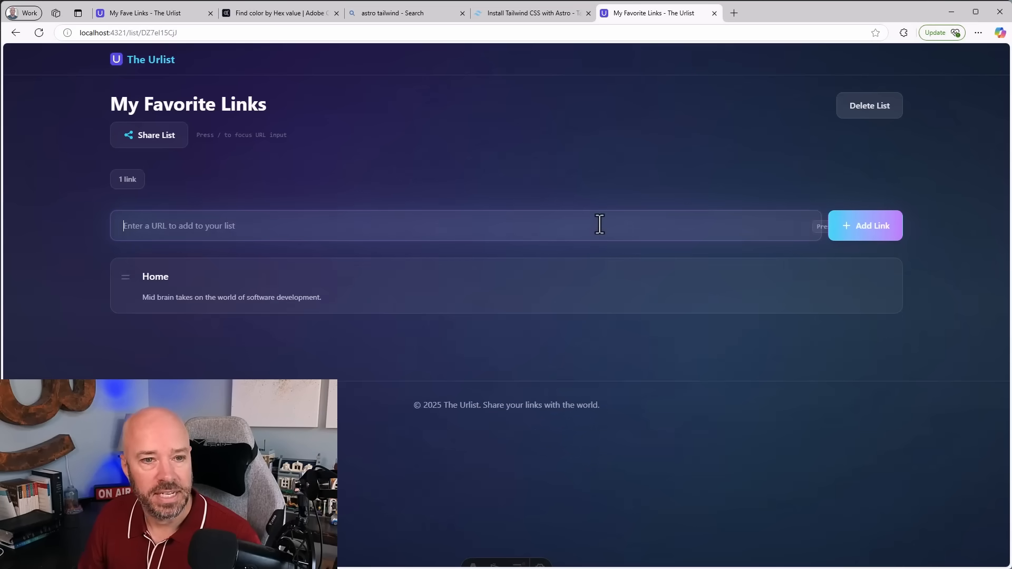
mouse_move(507, 286)
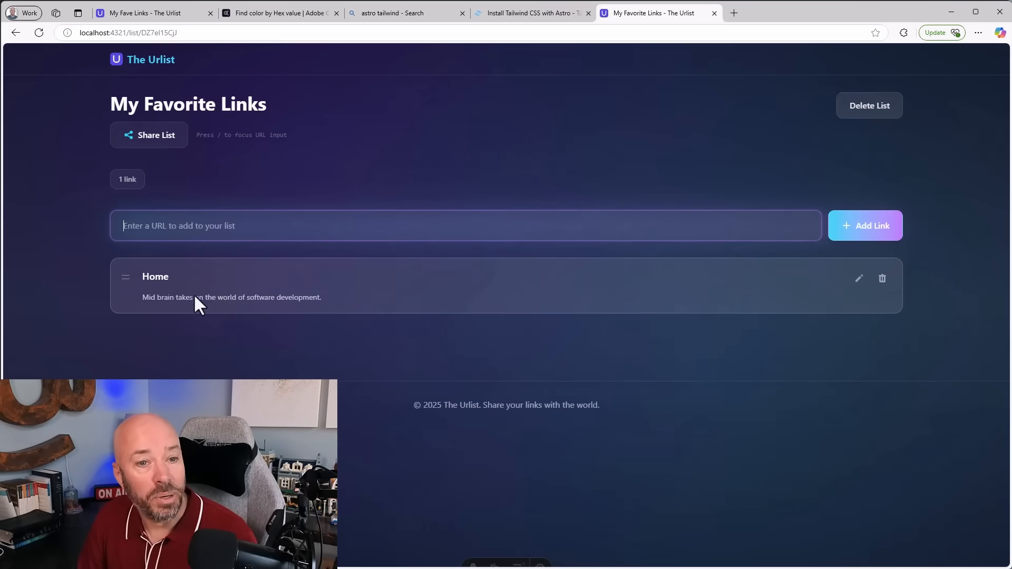
click(297, 225)
text(https://google.co)
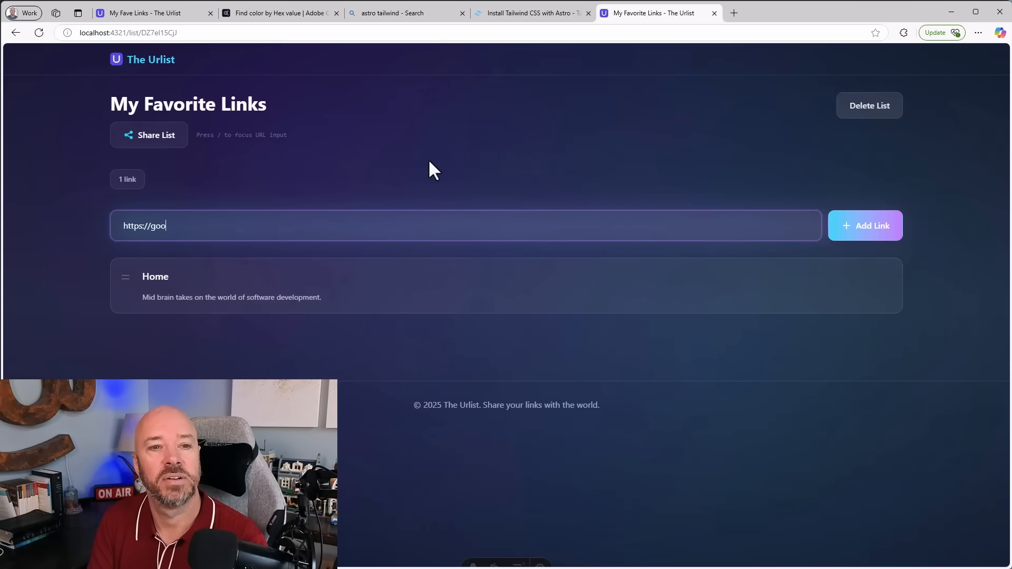
text(m)
click(866, 235)
click(602, 235)
text(https)
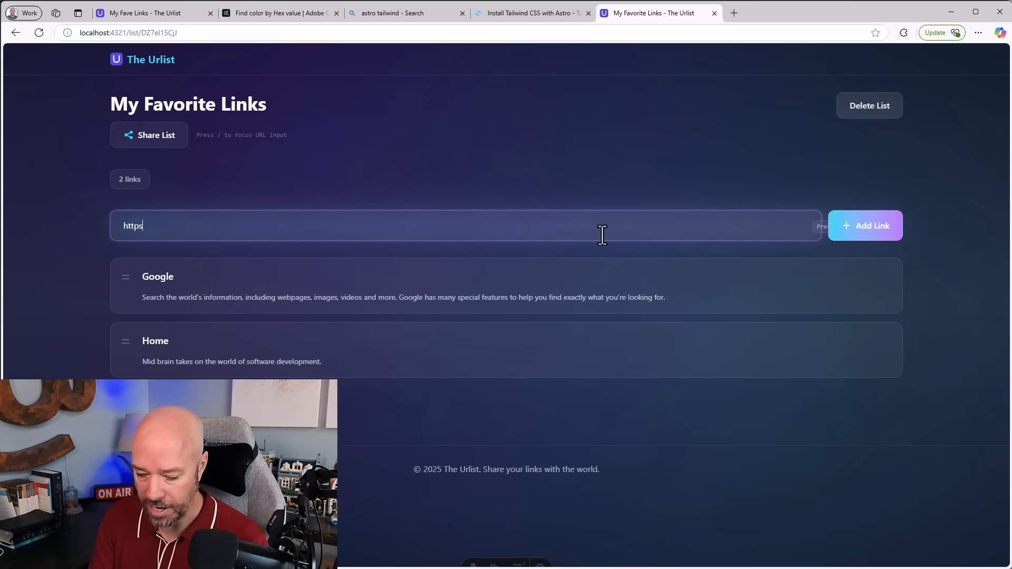
text(://)
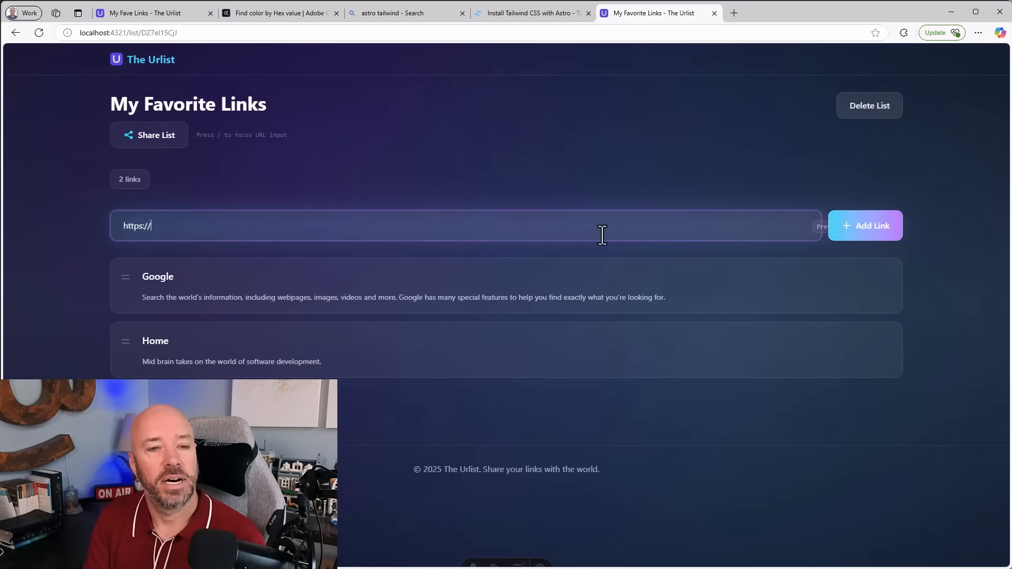
text(battle.net)
key(Return)
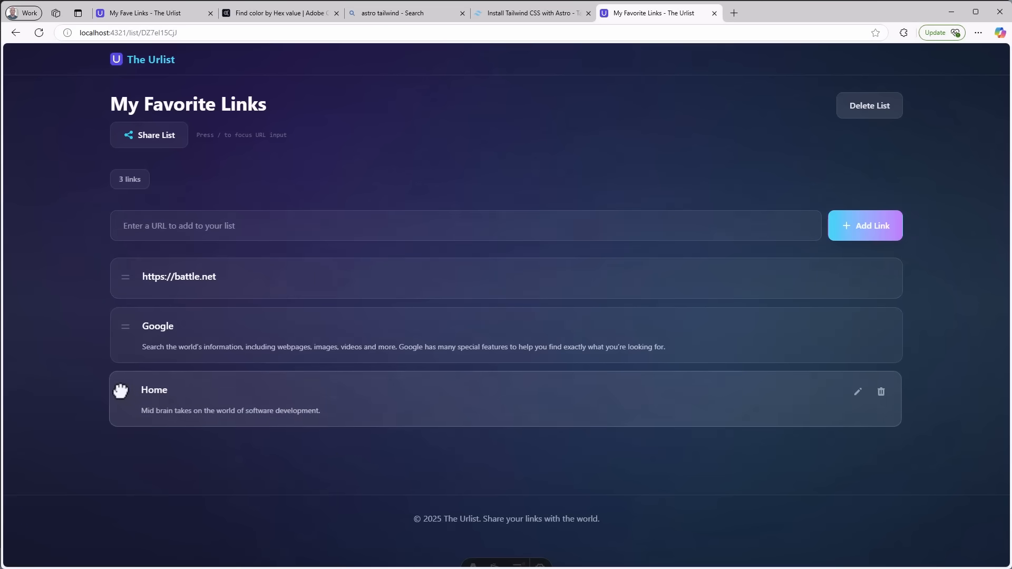
Step: Reorder the cards so Google is first, then battle.net, then Home
drag(127, 392, 127, 347)
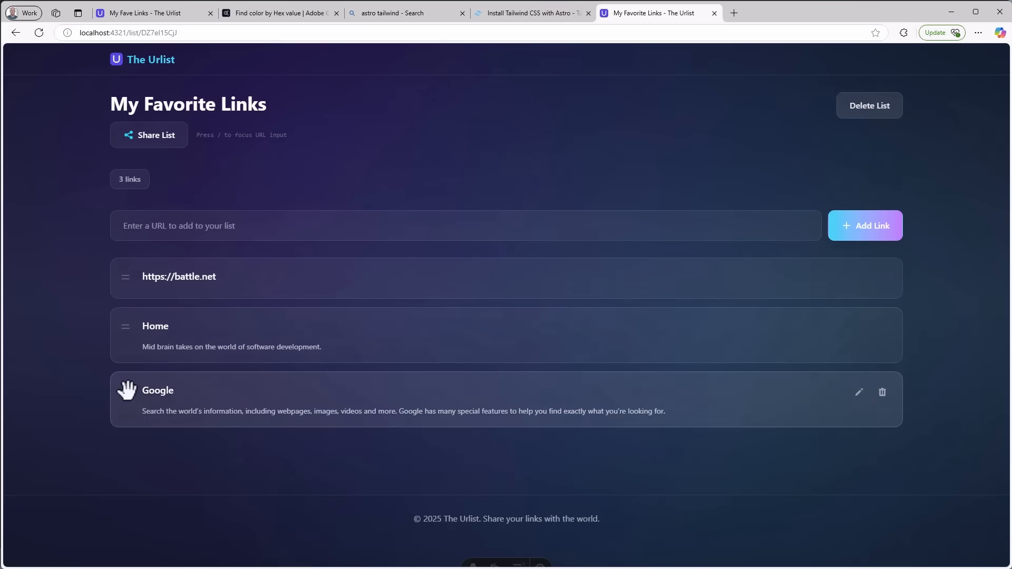
drag(127, 391, 136, 293)
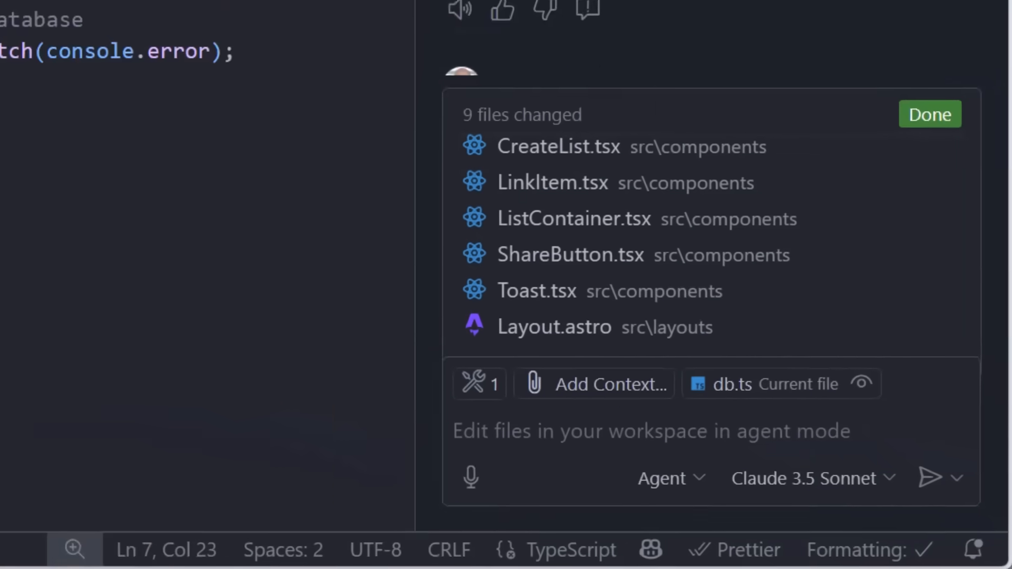
Step: Add Gemini as a model provider in Manage Models with the pasted API key
click(894, 517)
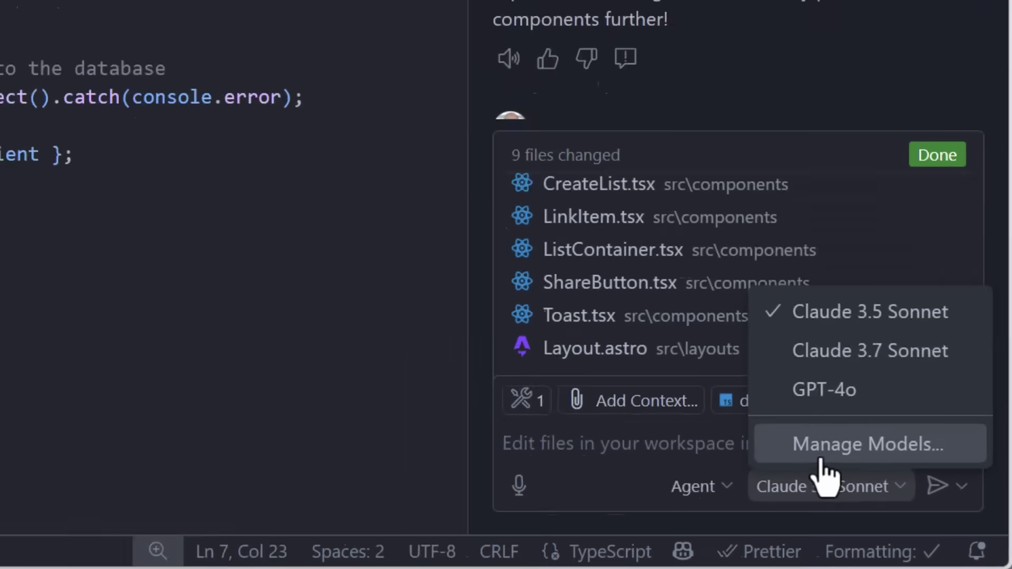
click(867, 443)
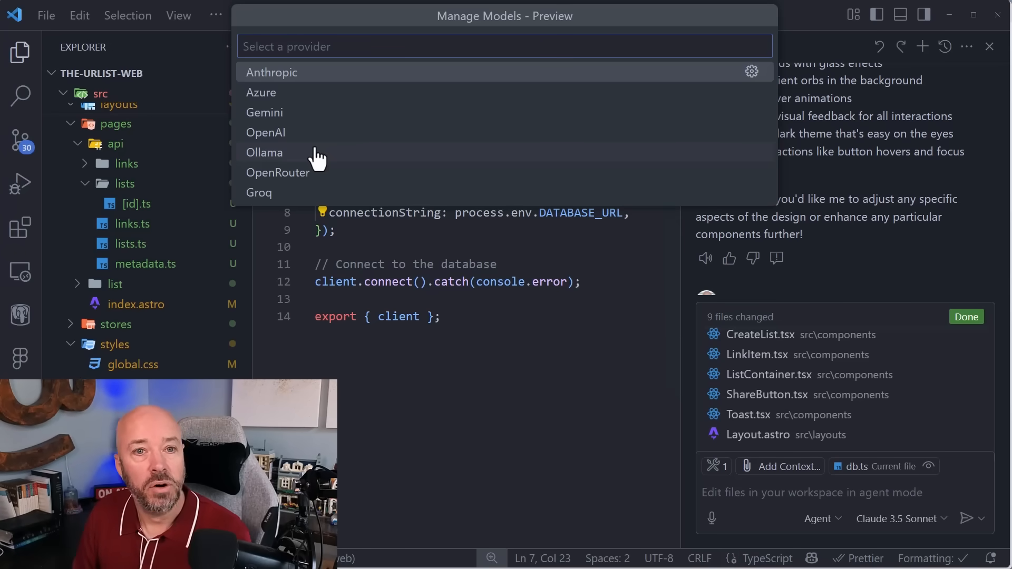
click(314, 112)
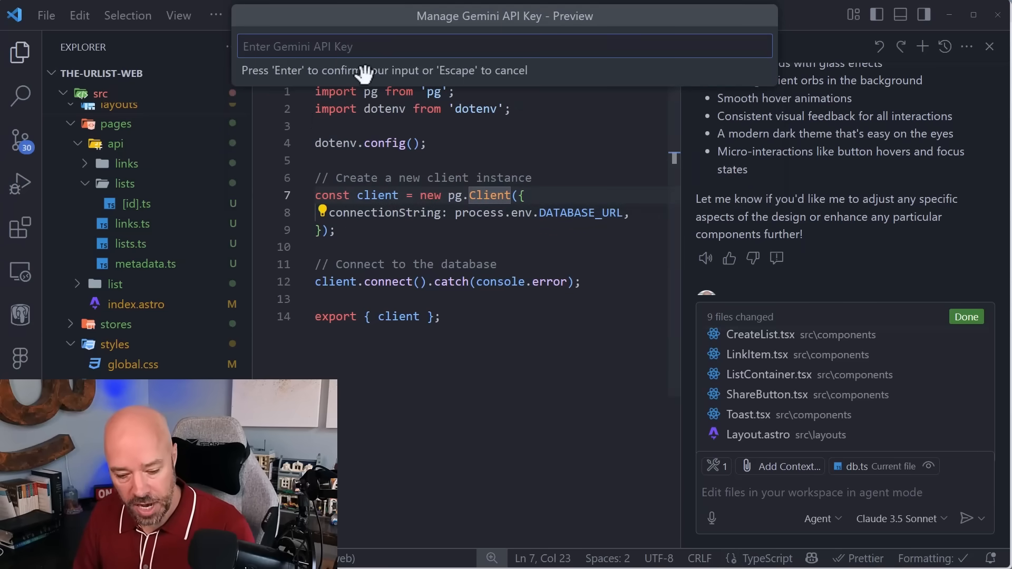
key(ctrl+v)
key(Return)
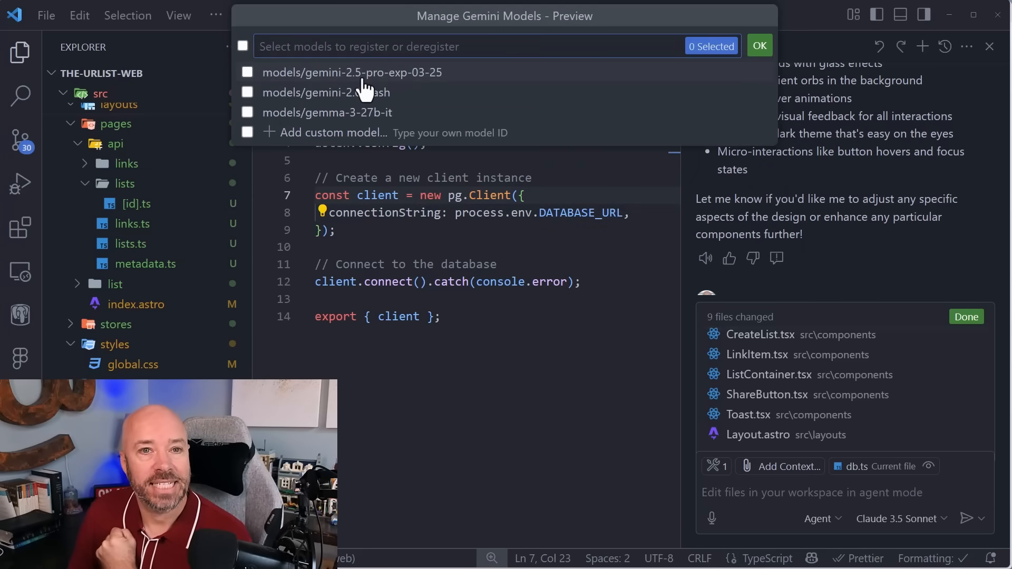
Step: Register gemini-2.5-pro-exp-03-25 and select it as the chat's active model
click(365, 75)
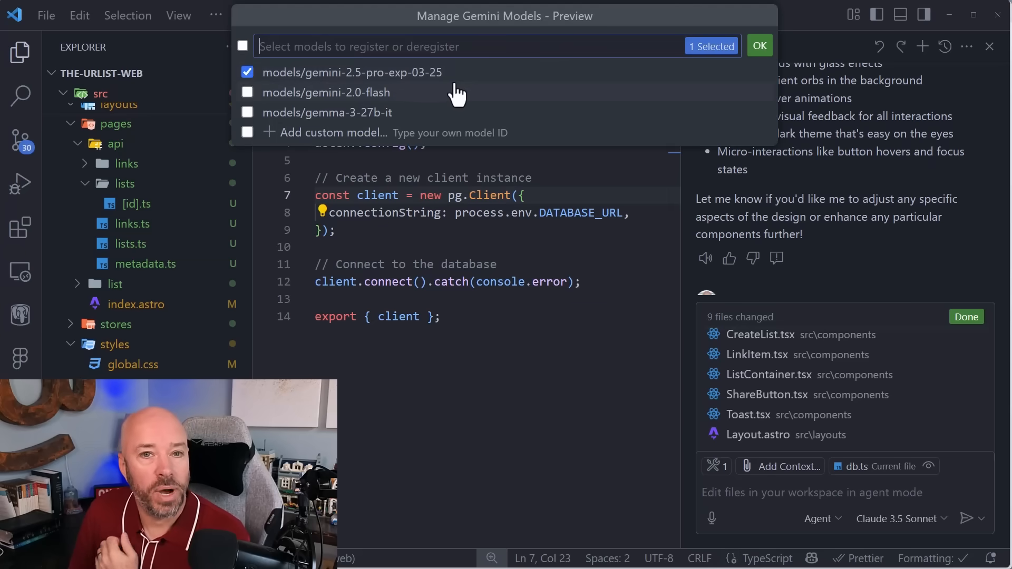
click(760, 48)
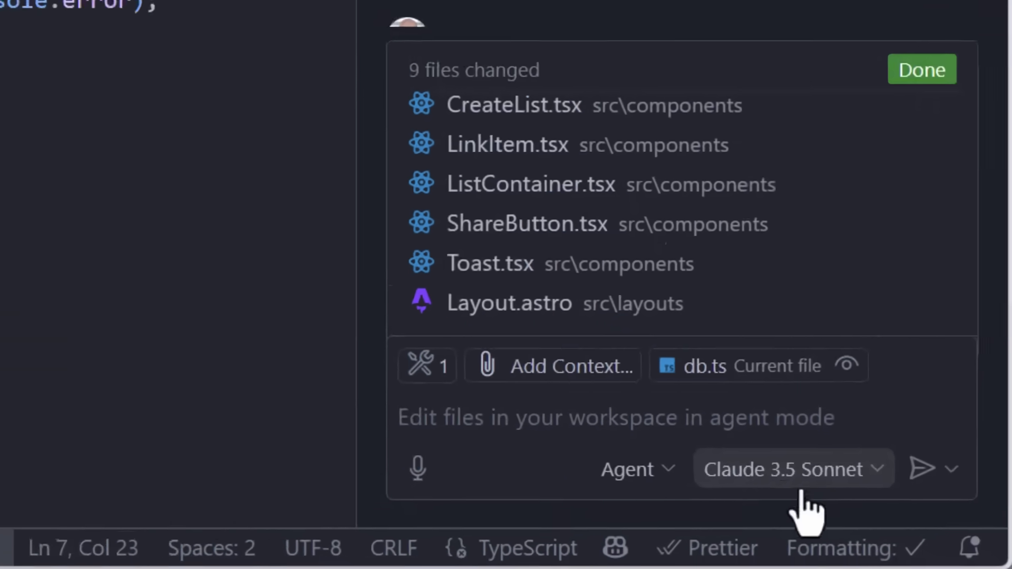
click(921, 514)
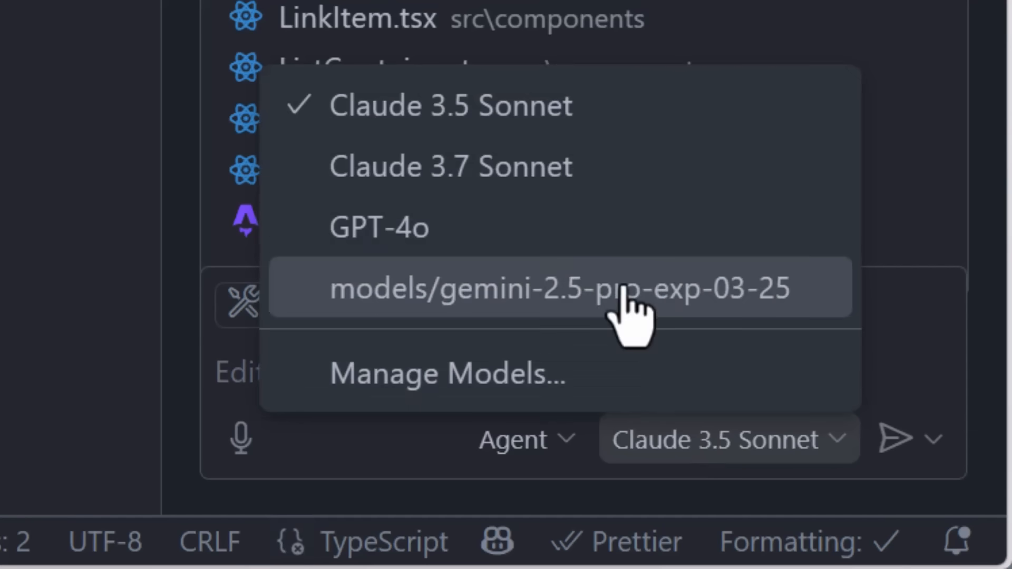
click(633, 293)
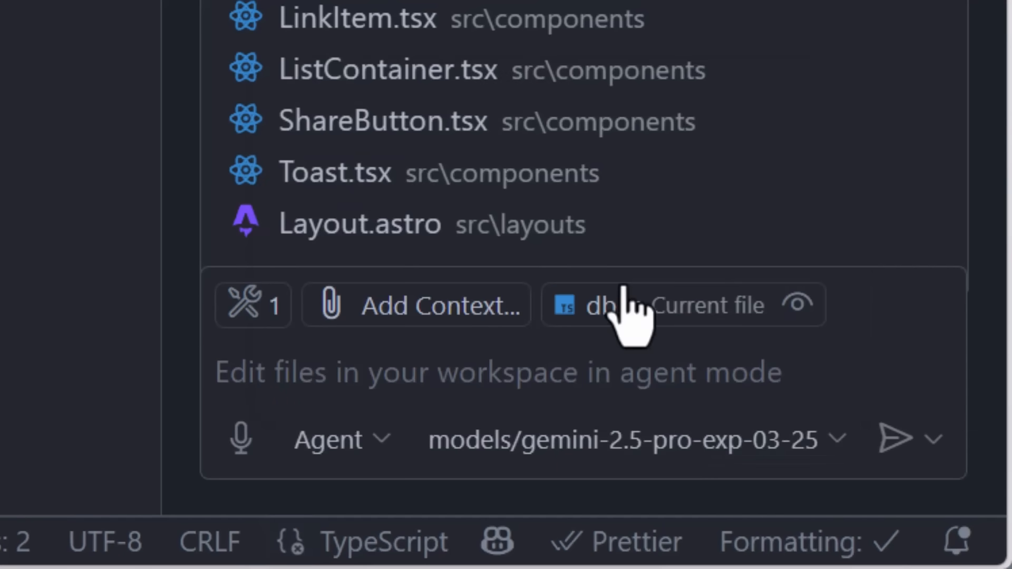